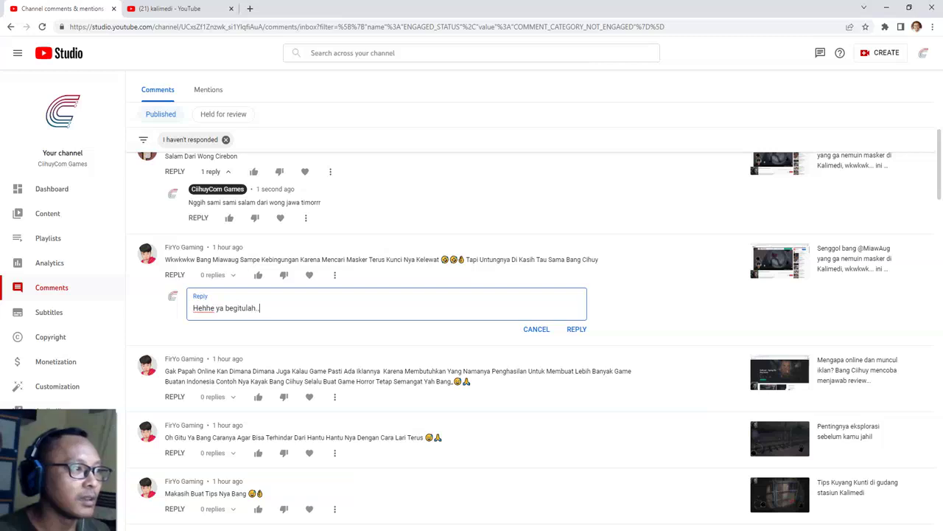
# - Complete the reply to the MiawAug mask comment as "Hehhe ya begitulah.. emang gamenya agak kurang jelas cluenya" and post it
pyautogui.write('gamenya aga')
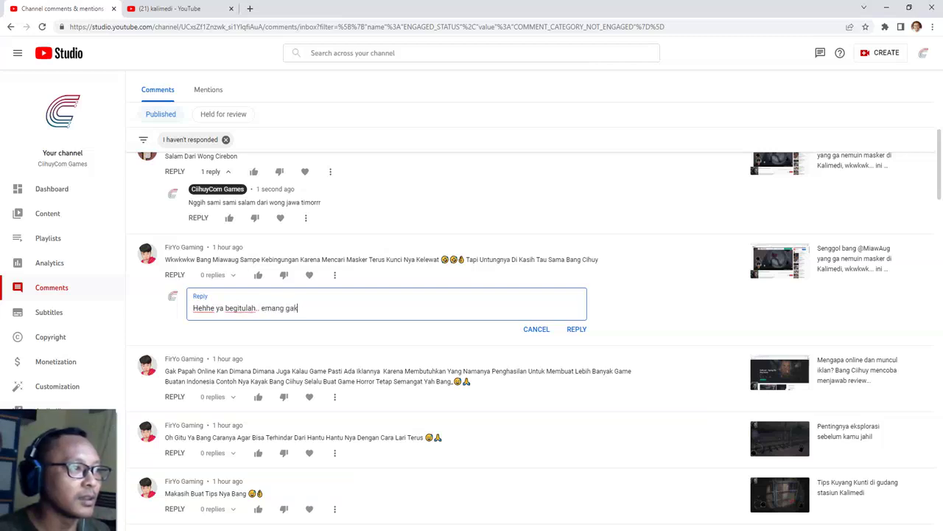
pyautogui.write('k kurang jelas c')
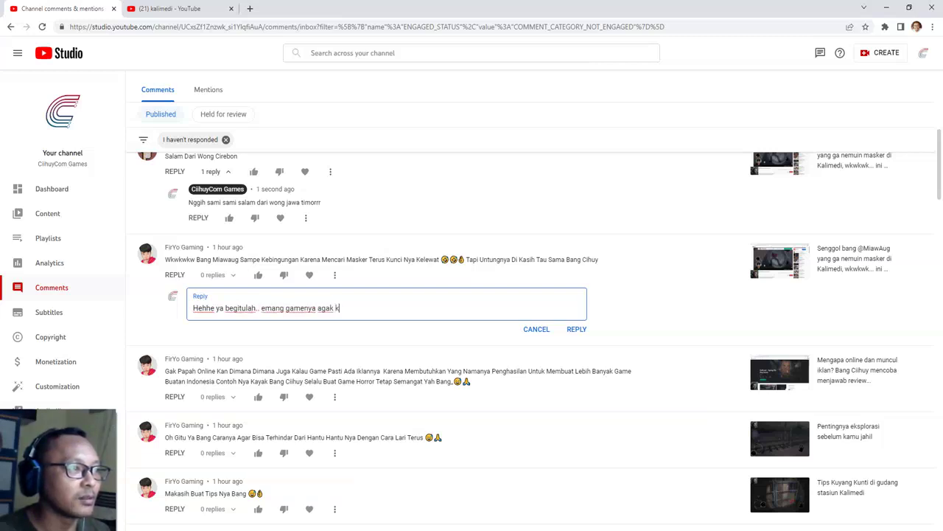
pyautogui.write('luenya')
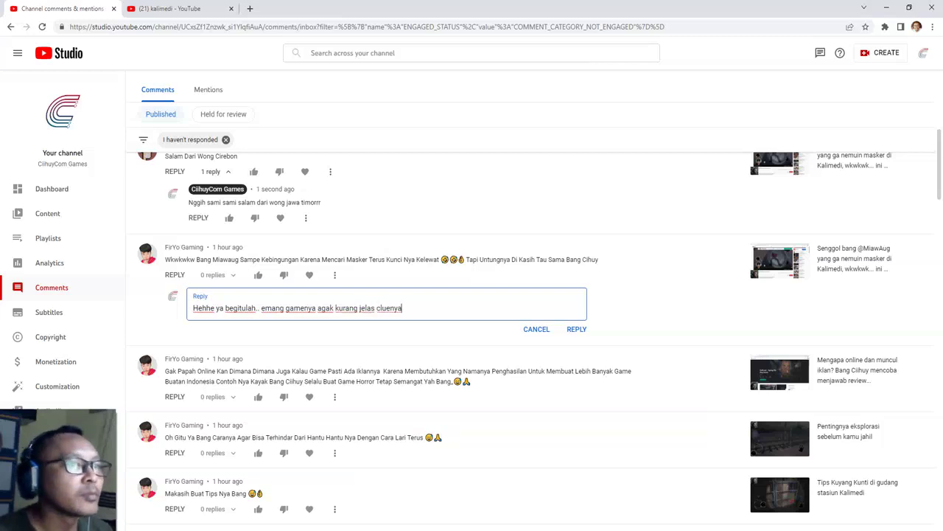
pyautogui.hotkey('ctrl', 'Return')
# - Like and heart the "Gak Papah Online" comment about ads, and post the reply "yaaa terima kasih bang ya atas dukungannyaaa hehe"
pyautogui.scroll(-2, 801, 286)
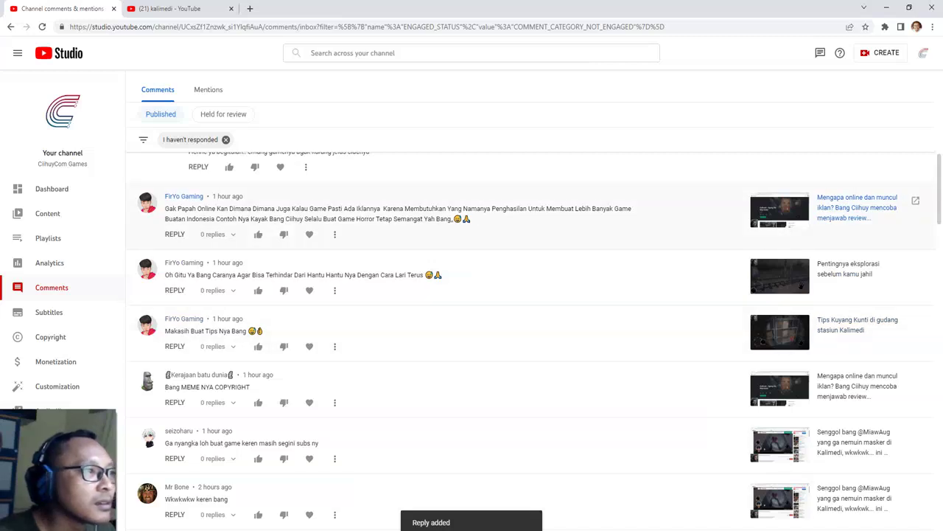
pyautogui.click(174, 233)
pyautogui.click(258, 233)
pyautogui.click(318, 234)
pyautogui.write('ya')
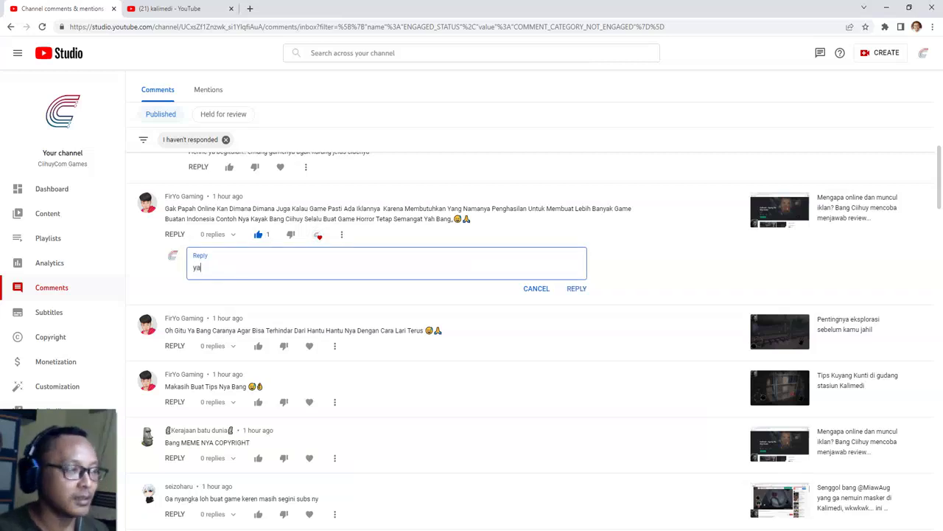
pyautogui.write('aa terima kasih ')
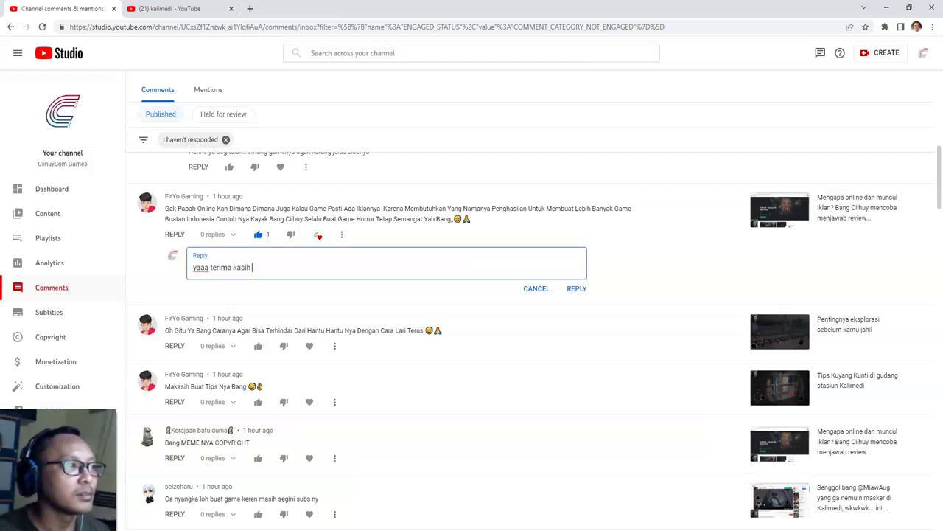
pyautogui.write('bang ya atas dukungannyaaa he')
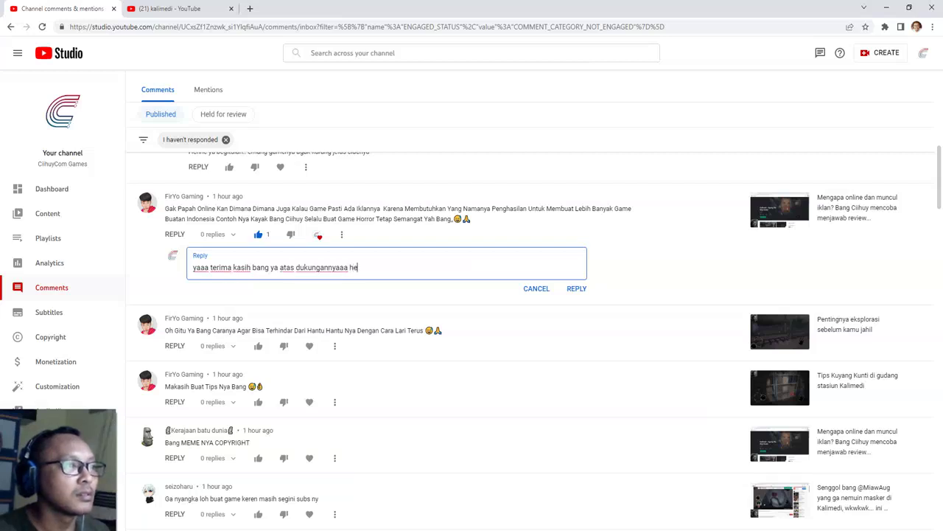
pyautogui.write('he')
pyautogui.click(576, 288)
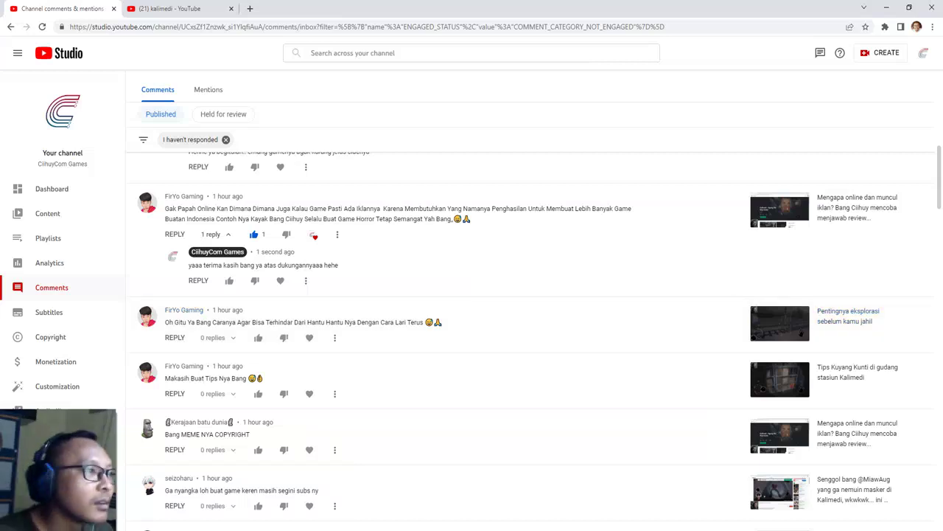
# - Post the reply "Iya lah, lari.. kalau diem digigit" to the comment about escaping the ghosts by running
pyautogui.scroll(-1, 174, 295)
pyautogui.click(174, 234)
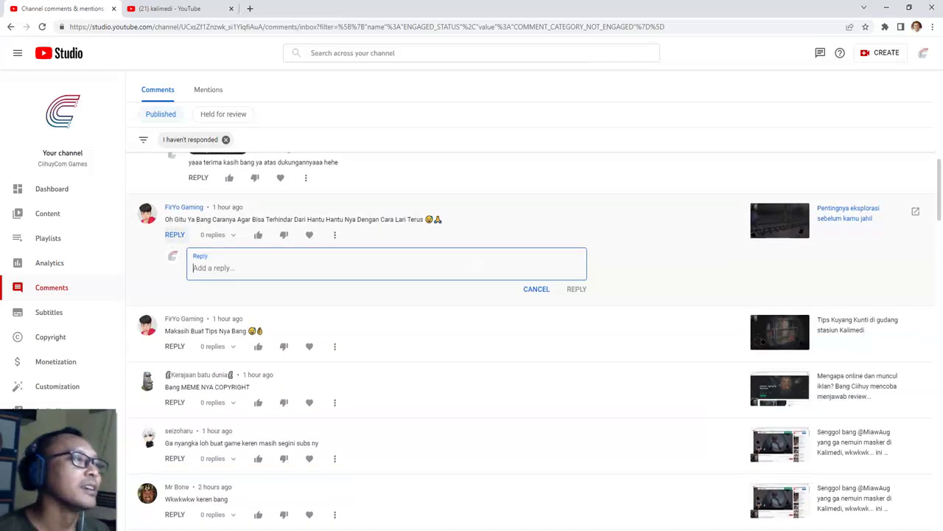
pyautogui.write('Iya lah, lari.. kalau')
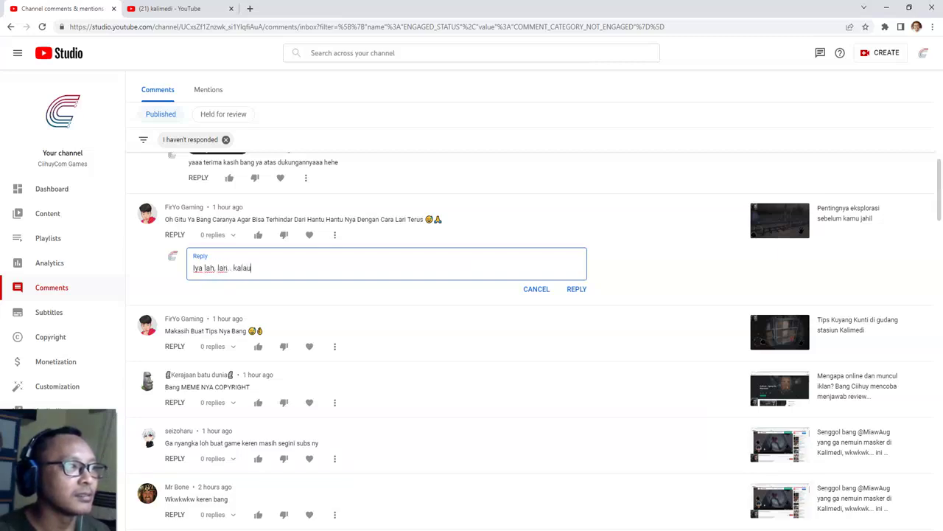
pyautogui.write(' diem digigit')
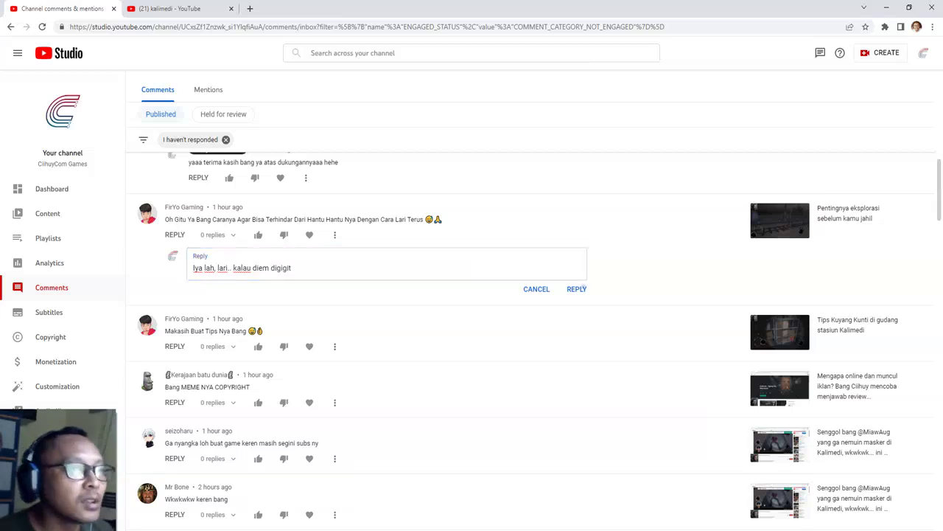
pyautogui.click(576, 289)
# - Post the reply "Sama2" to the "Makasih Buat Tips Nya Bang" comment
pyautogui.click(174, 338)
pyautogui.write('Sa,a')
pyautogui.write('ma2')
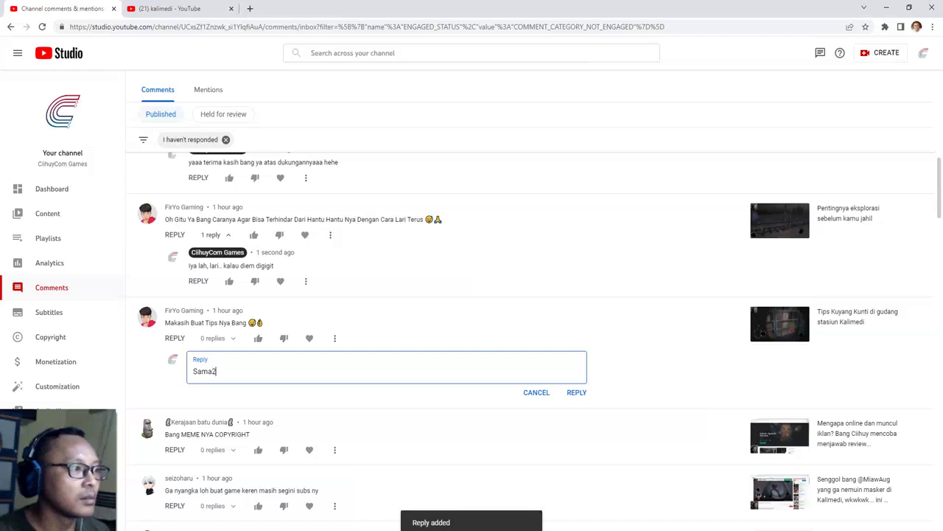
pyautogui.hotkey('ctrl', 'Return')
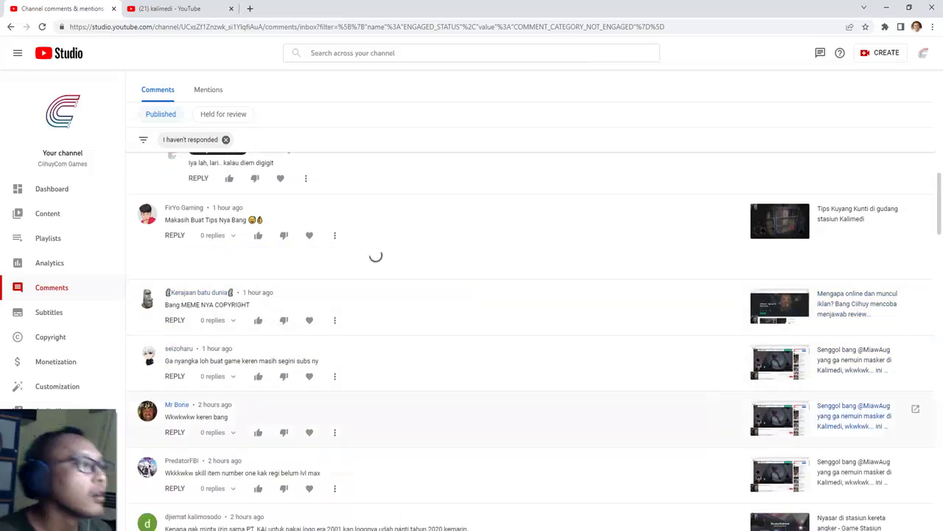
# - Reply "Okeee, sidah difixed, tar ga ada memenya, tunggu update 1.1.9" to the "Bang MEME NYA COPYRIGHT" comment
pyautogui.click(175, 338)
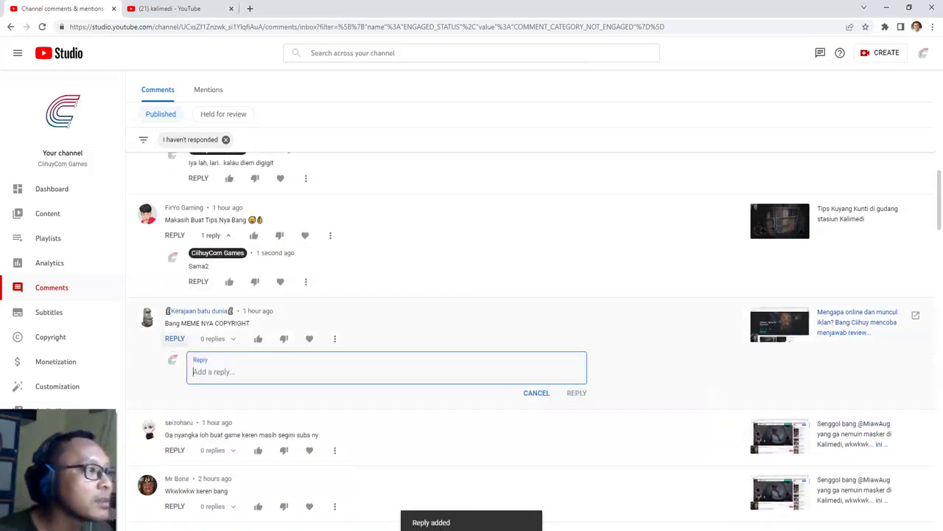
pyautogui.write('Okeee,m')
pyautogui.press('BackSpace')
pyautogui.write('sidah difixed, tar ga ada memen')
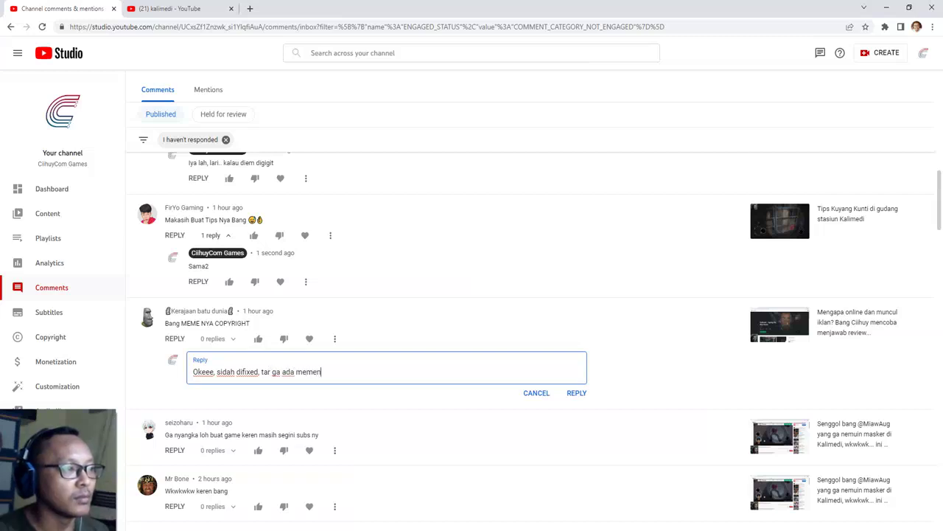
pyautogui.write('ya, tunggu update 1.1.9')
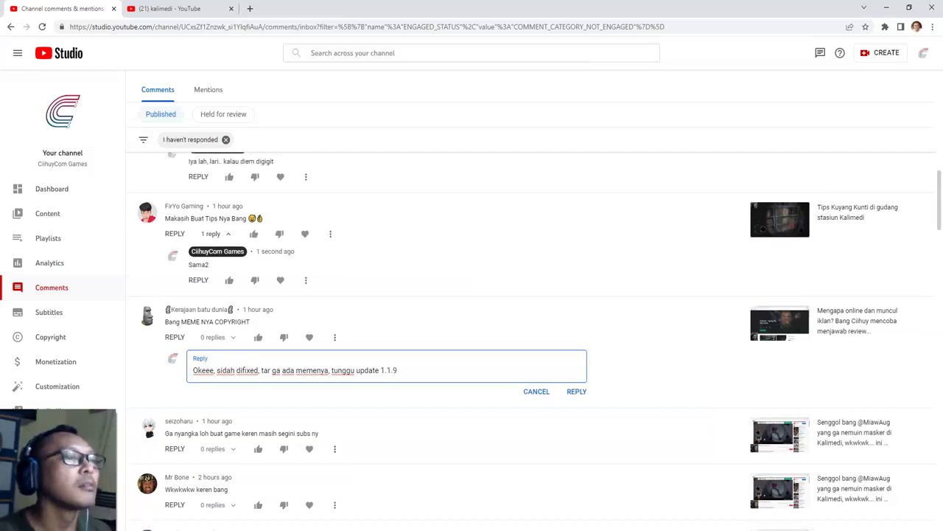
pyautogui.scroll(-2, 534, 294)
pyautogui.click(577, 239)
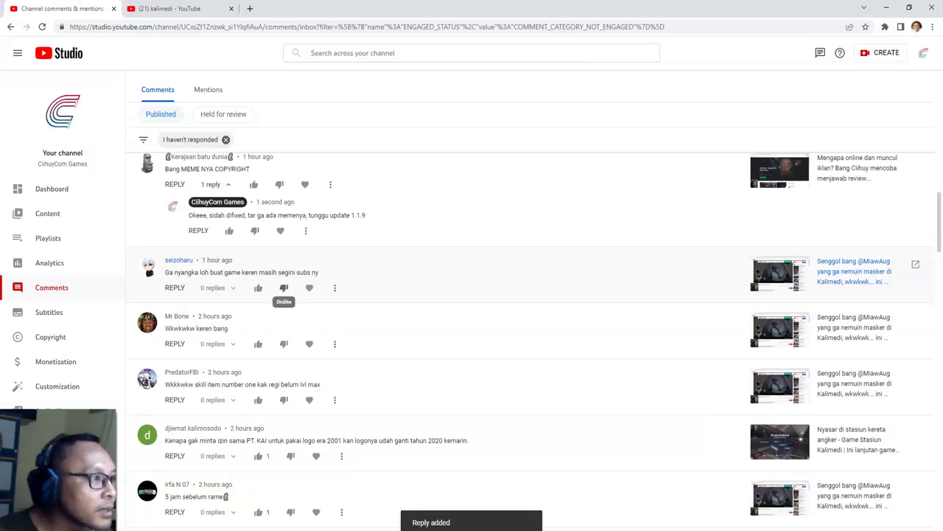
# - Reply "iyah, soalnya baru ini aja nih saya nyoba2 ngonten..." to the comment about the cool game having few subscribers
pyautogui.click(175, 287)
pyautogui.write('iyah, soalnya ')
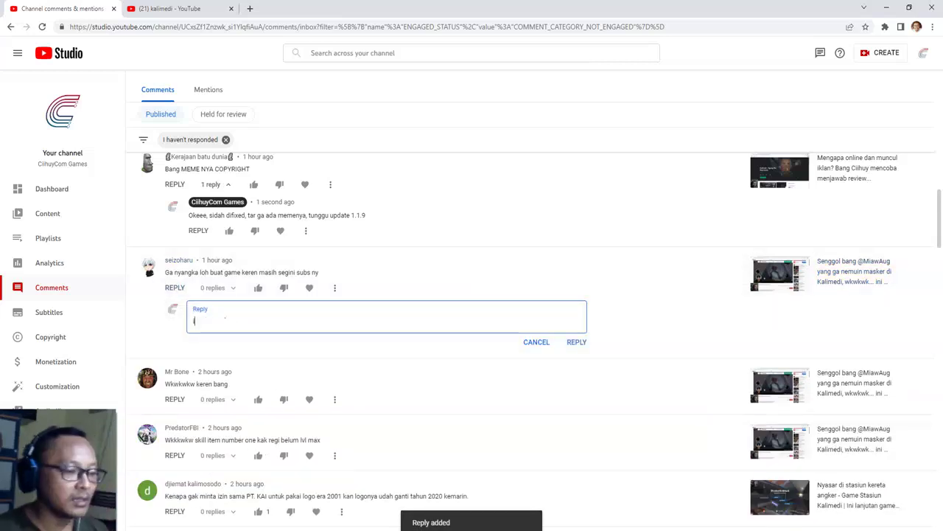
pyautogui.write('baru ini')
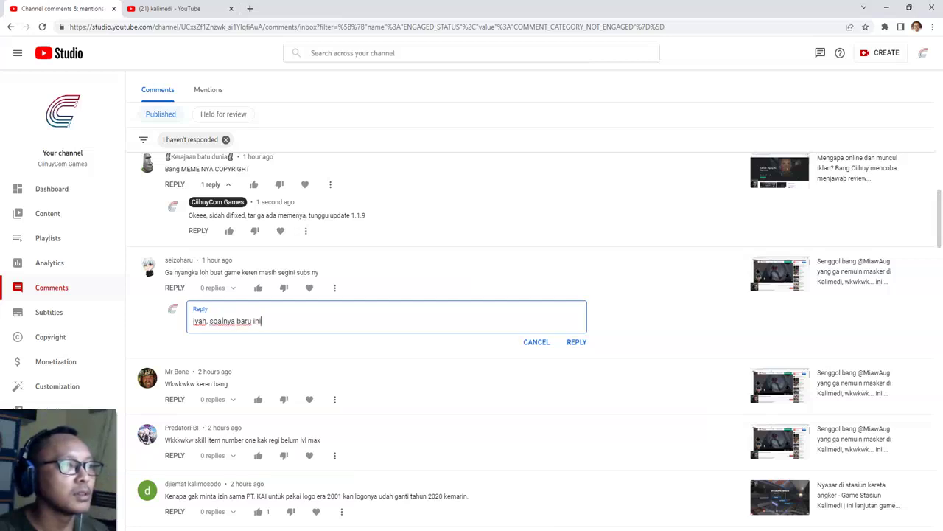
pyautogui.write(' aja nih')
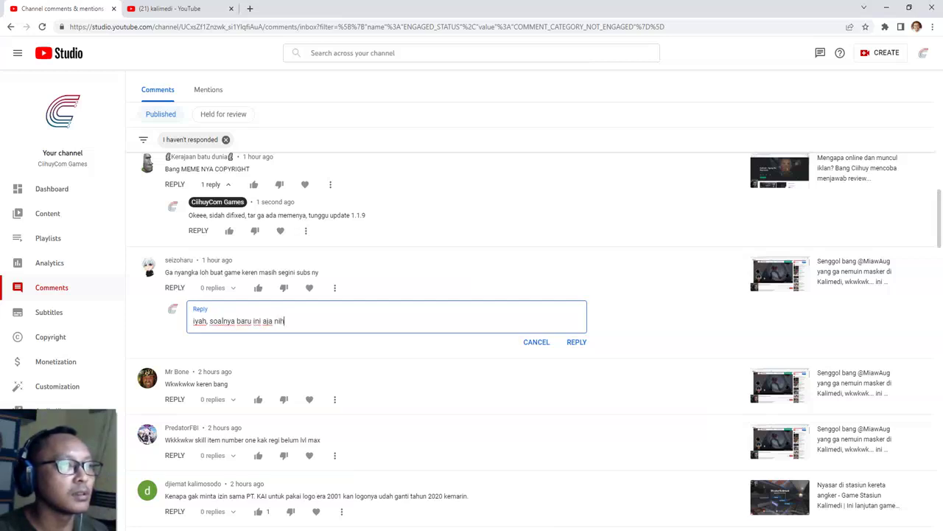
pyautogui.write(' saya')
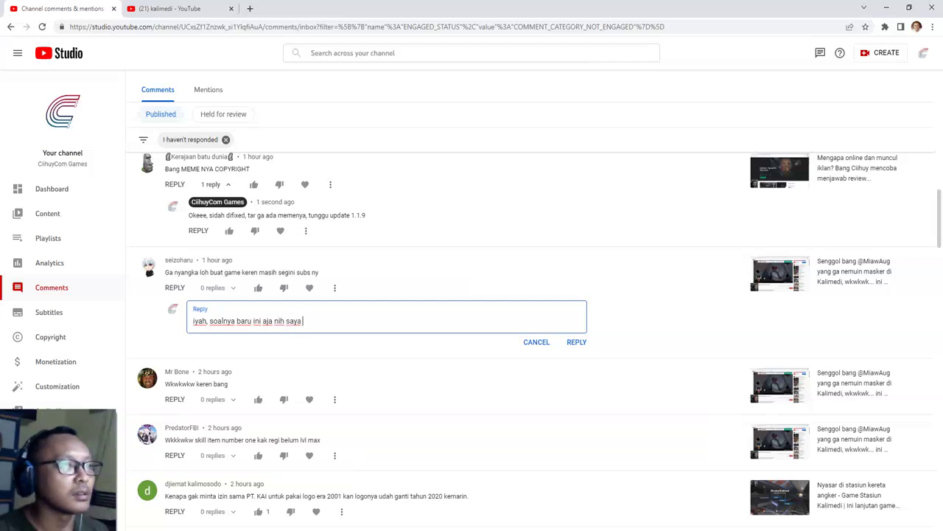
pyautogui.write(' nyoba2 ngonten...')
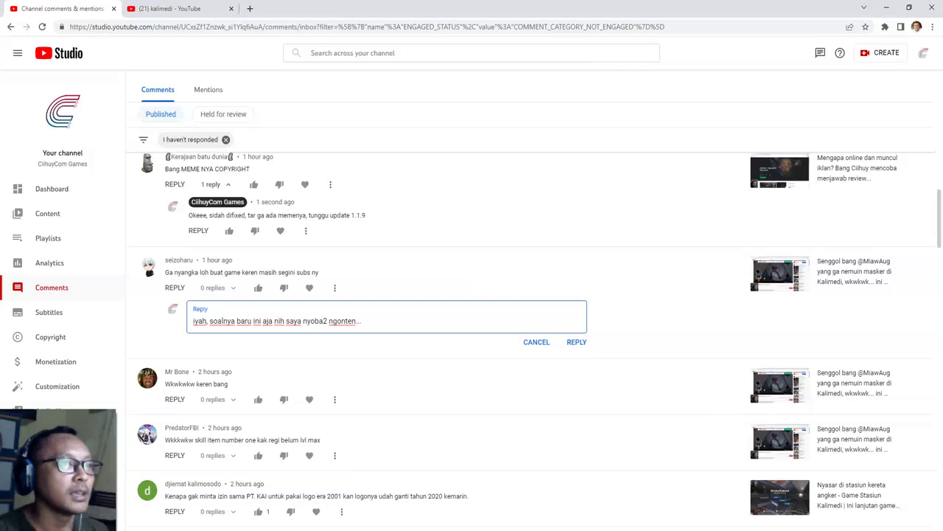
pyautogui.click(576, 342)
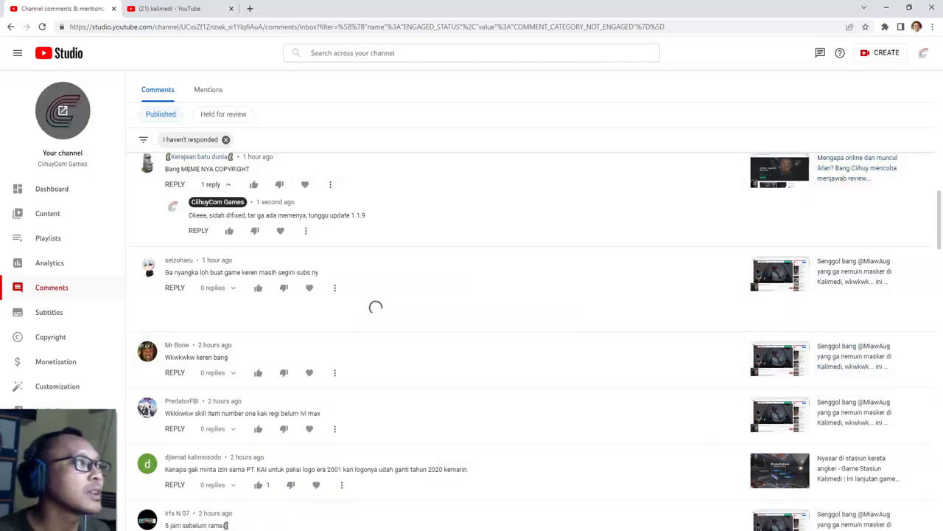
# - Open the CiihuyCom Games channel in a new tab and look through its list of uploaded videos
pyautogui.middleClick(62, 110)
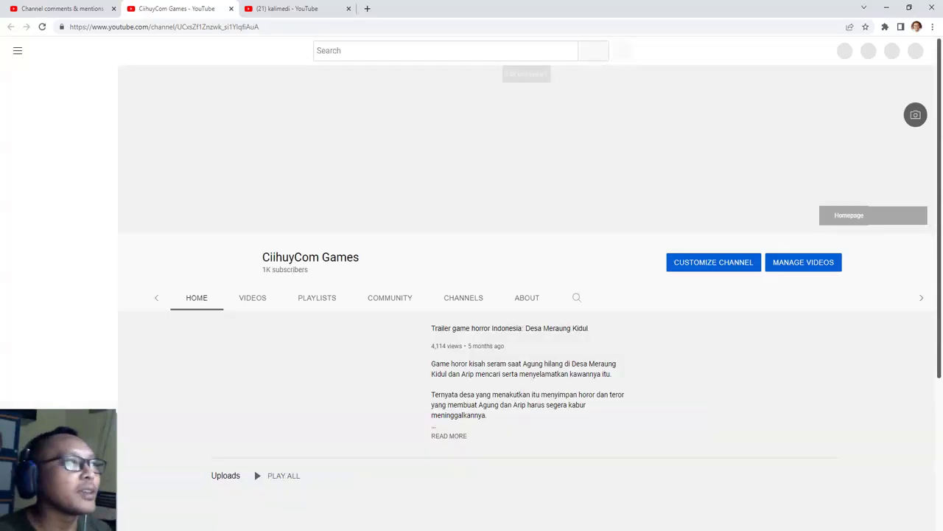
pyautogui.click(291, 268)
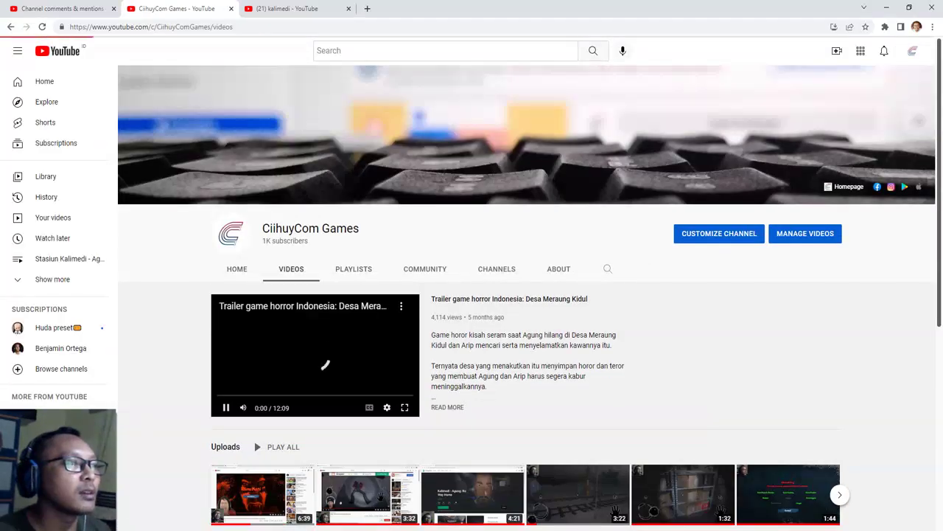
pyautogui.scroll(-5, 516, 339)
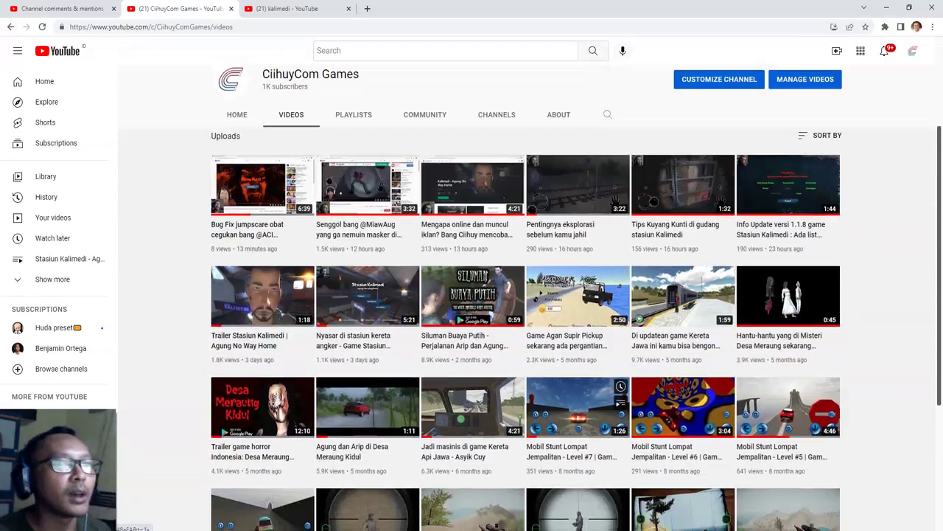
pyautogui.scroll(-3, 578, 353)
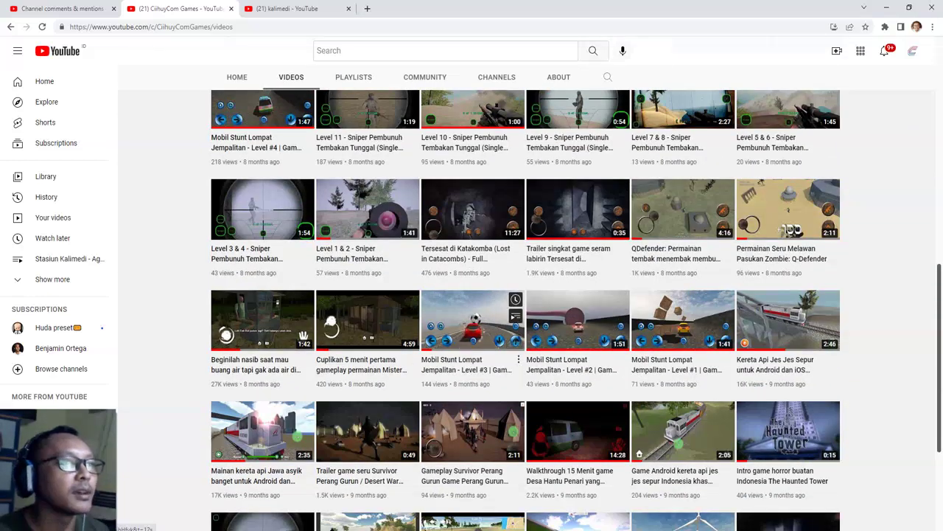
pyautogui.scroll(8, 487, 324)
pyautogui.scroll(-15, 525, 310)
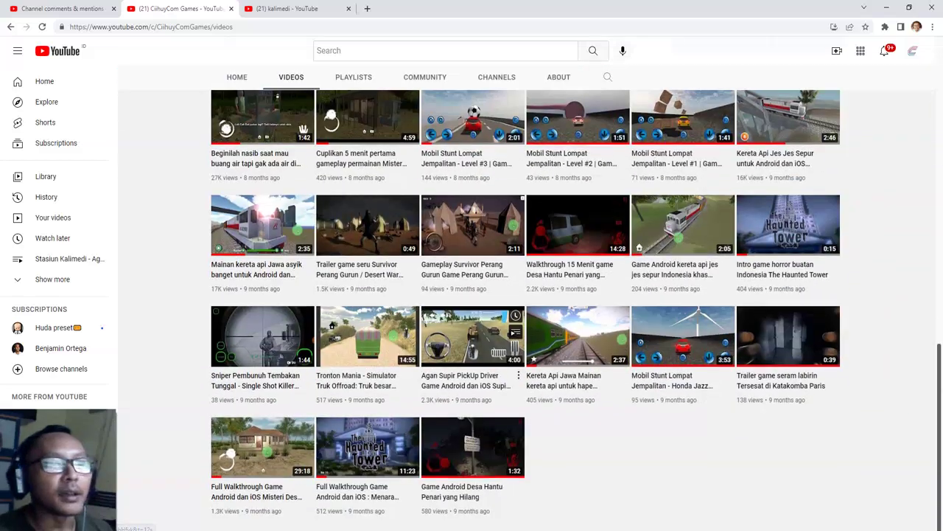
pyautogui.scroll(4, 524, 309)
pyautogui.scroll(7, 473, 368)
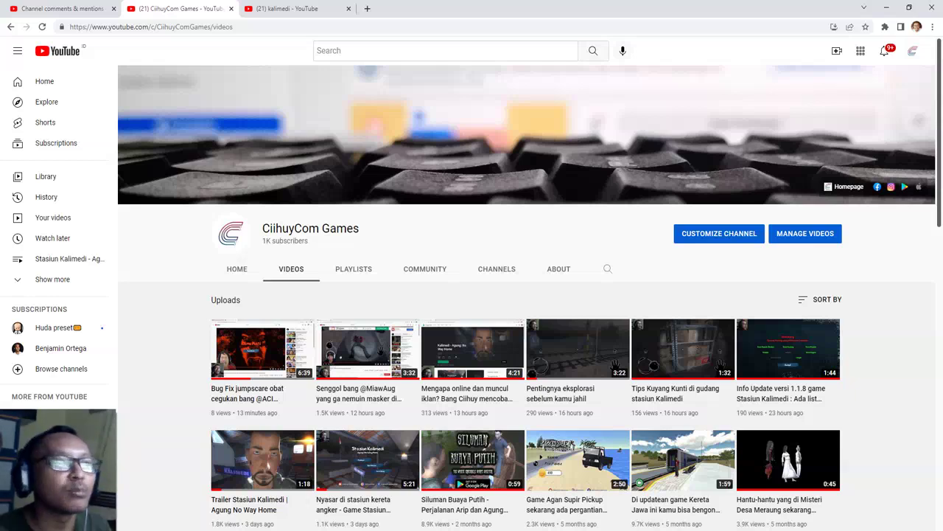
# - Return to the Studio comments and reply "makasih yaaa... jangan cape2 mainin gamenya meski kadang nyebelin wkwkw" to the "Wkwkwkw keren bang" comment
pyautogui.click(62, 9)
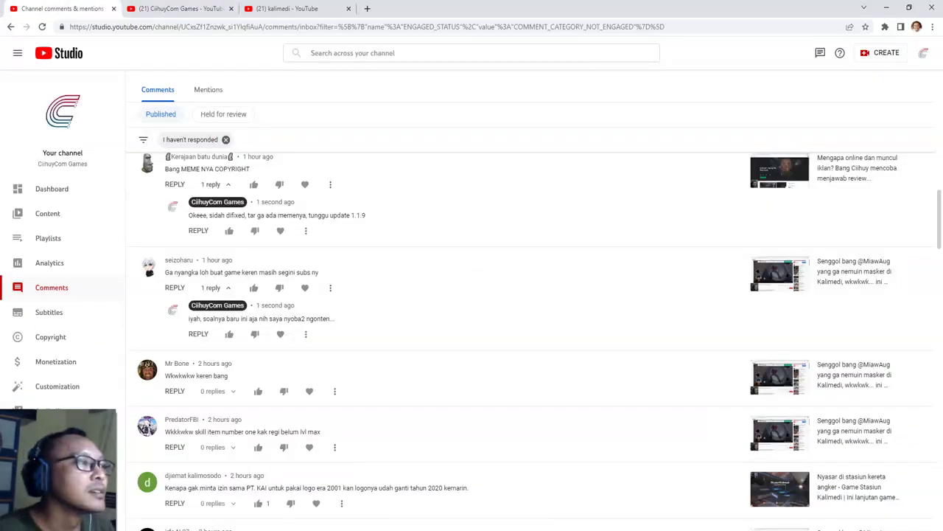
pyautogui.scroll(-2, 472, 361)
pyautogui.scroll(-1, 471, 247)
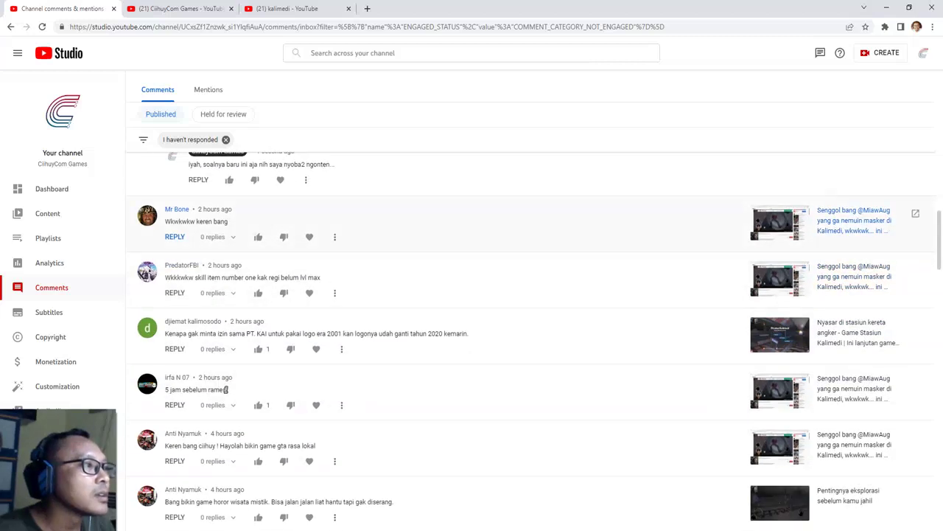
pyautogui.click(174, 237)
pyautogui.write('makasi')
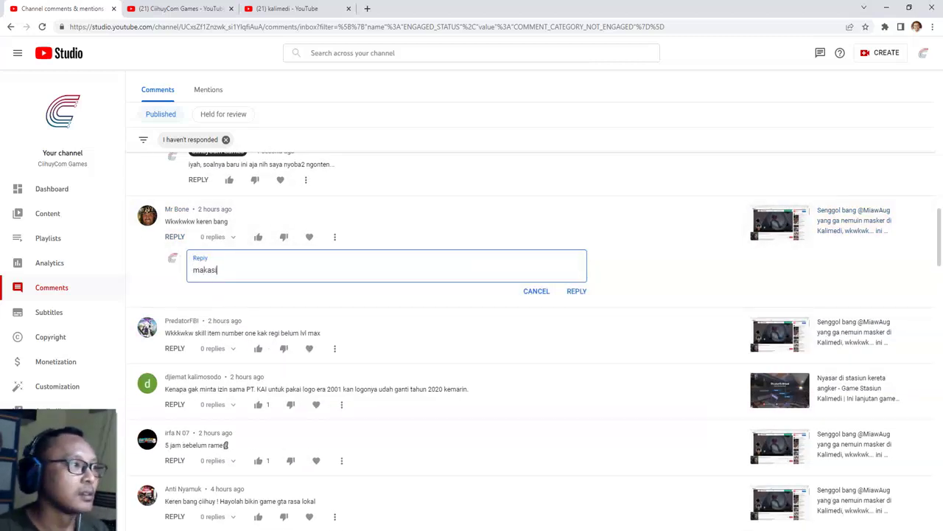
pyautogui.write('h yaaa... jangan cape2 mainin gamenya me')
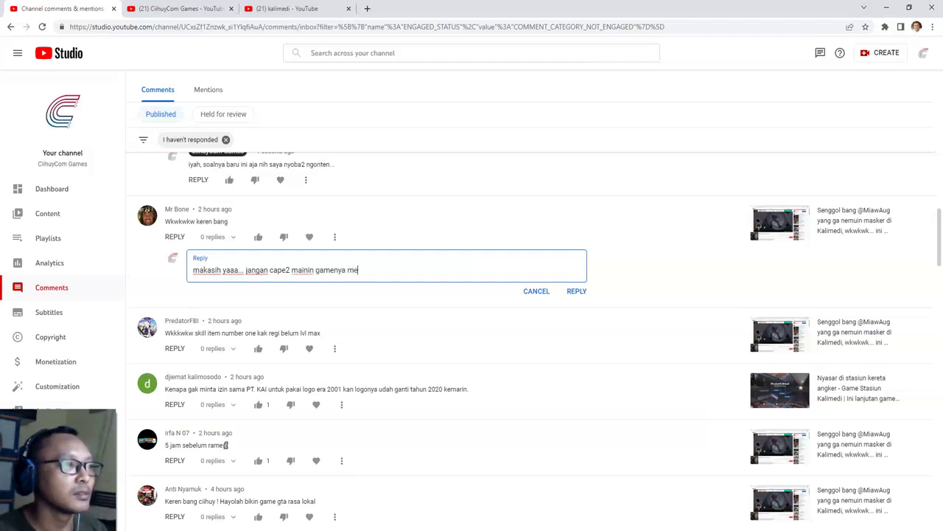
pyautogui.write('ski kadang nyebelin wkwkw')
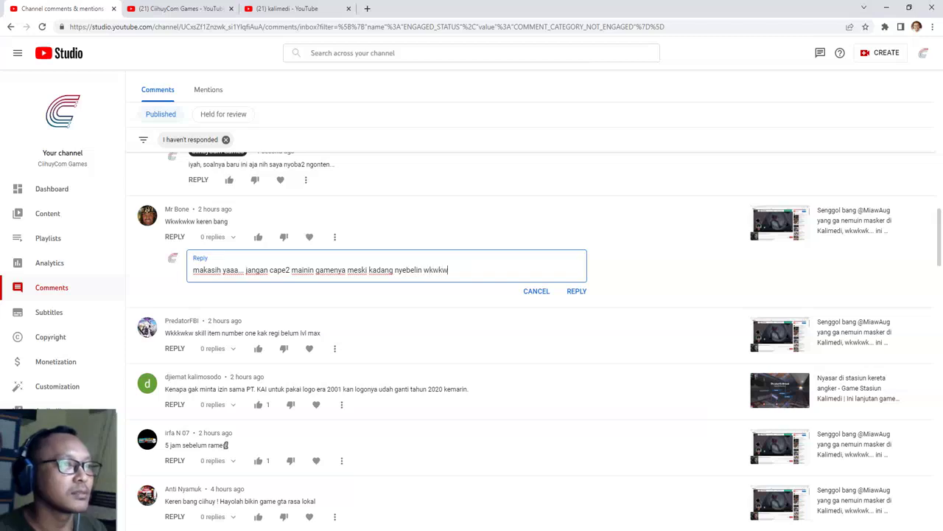
pyautogui.hotkey('ctrl', 'Return')
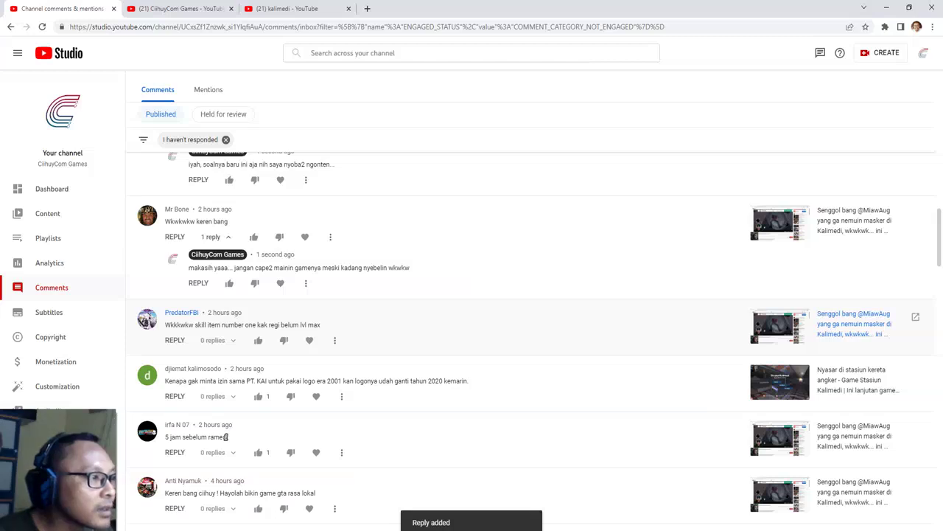
# - Like and heart the "Wkkkwkw skill item number one kak regi belum lvl max" comment and reply "hehehe" to it
pyautogui.scroll(-2, 472, 339)
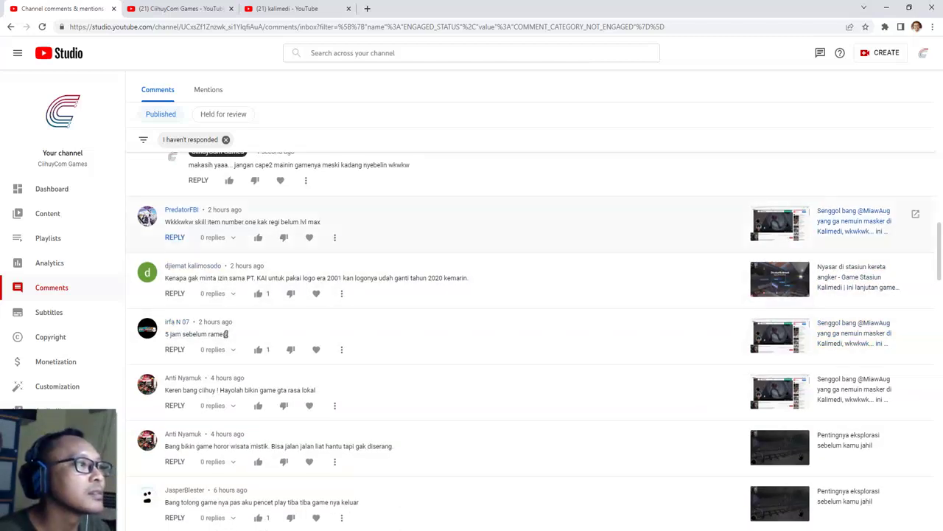
pyautogui.click(175, 237)
pyautogui.click(258, 236)
pyautogui.click(317, 237)
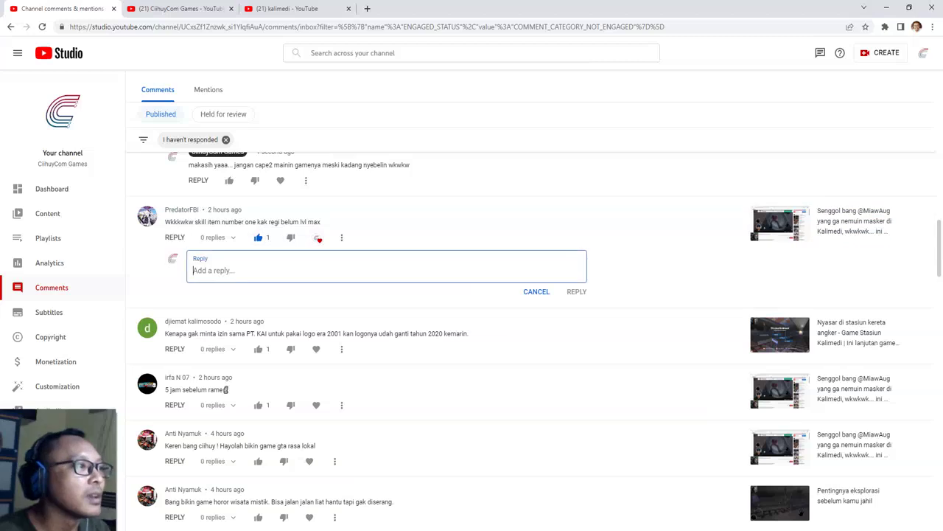
pyautogui.write('hehehe')
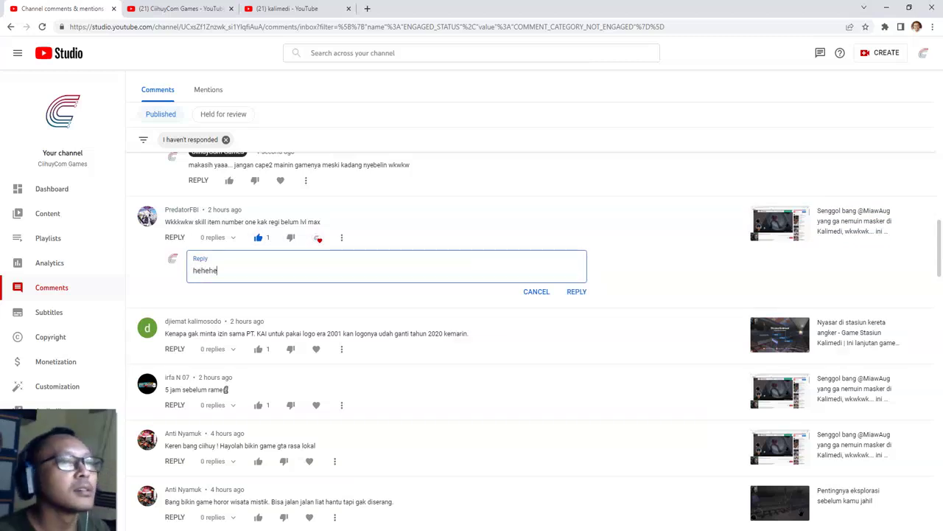
pyautogui.click(576, 291)
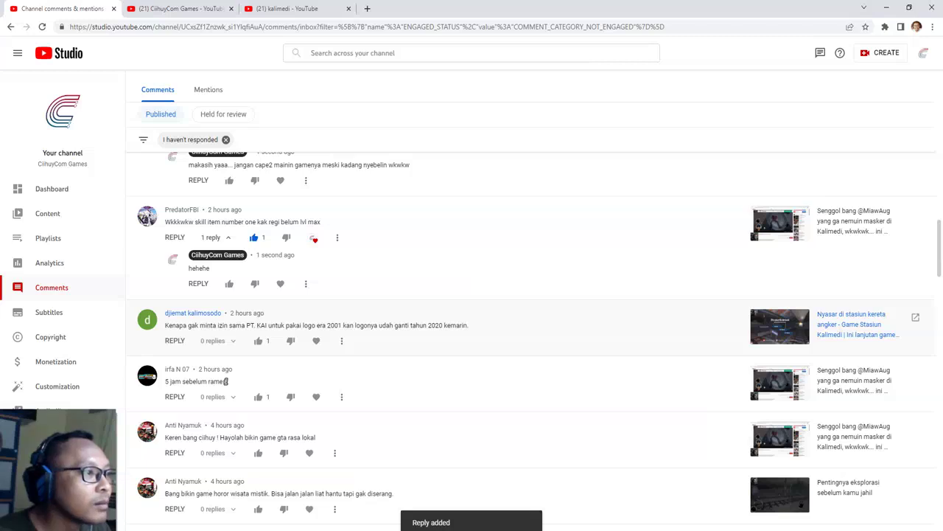
# - Like and heart the comment about asking PT. KAI for logo permission, and reply "males ya sama gitu2 ribetttttt"
pyautogui.click(175, 341)
pyautogui.click(258, 340)
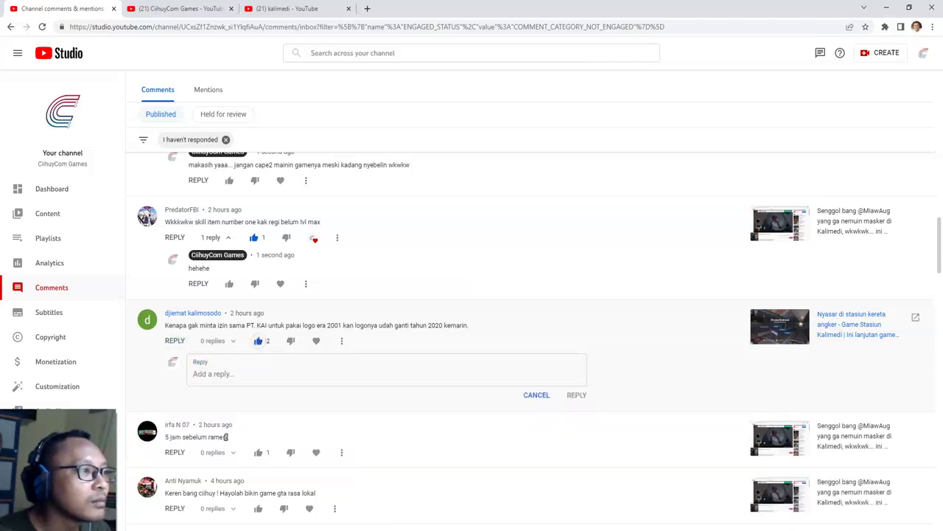
pyautogui.click(316, 341)
pyautogui.click(193, 373)
pyautogui.write('males ya sama gitu2 ribetttttt')
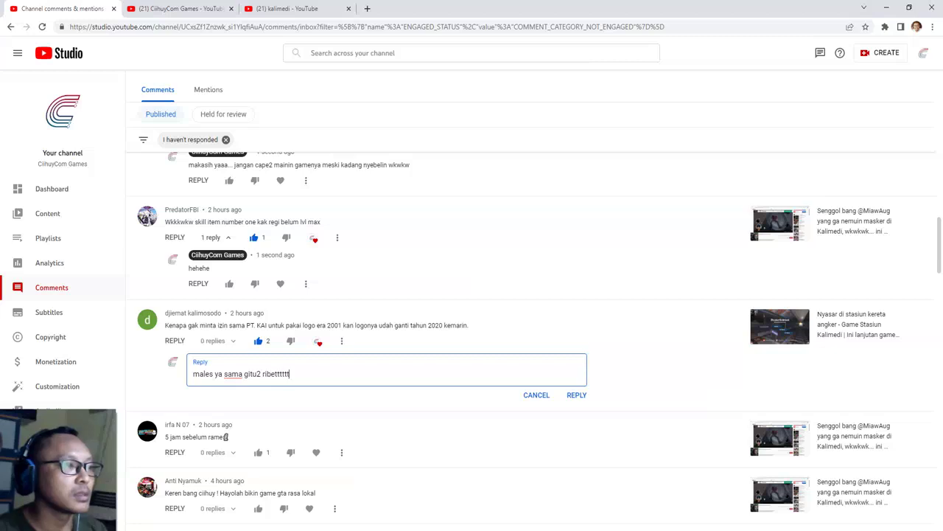
pyautogui.click(576, 395)
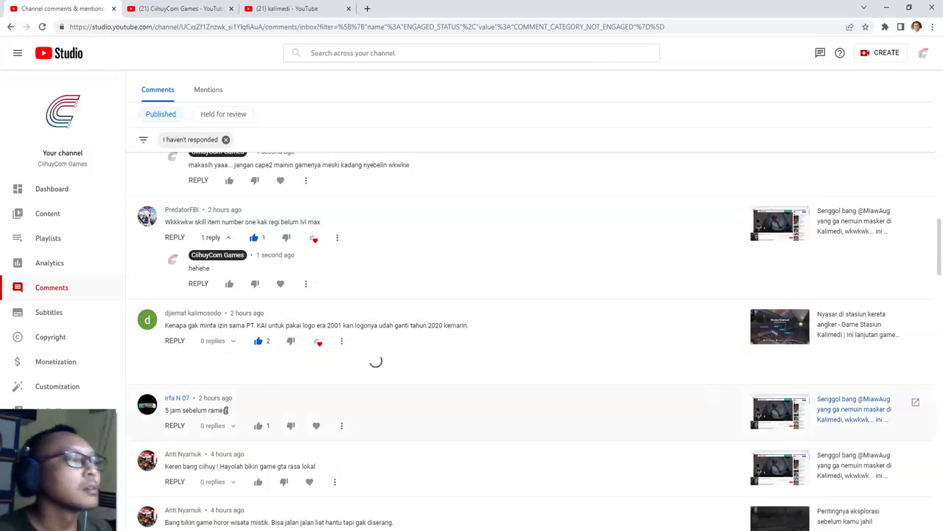
# - Like the "5 jam sebelum rame" comment and reply "wow" to it
pyautogui.scroll(-3, 531, 332)
pyautogui.scroll(1, 530, 335)
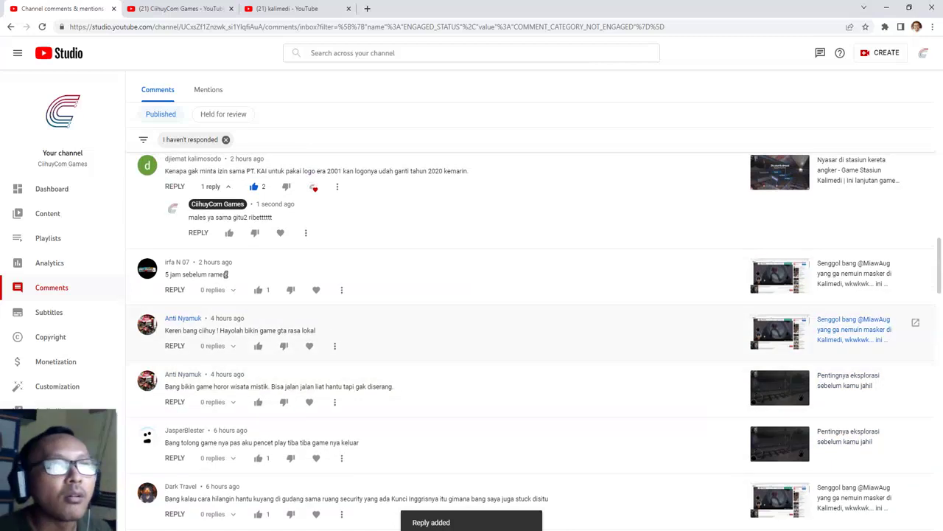
pyautogui.click(175, 289)
pyautogui.click(258, 290)
pyautogui.write('wow')
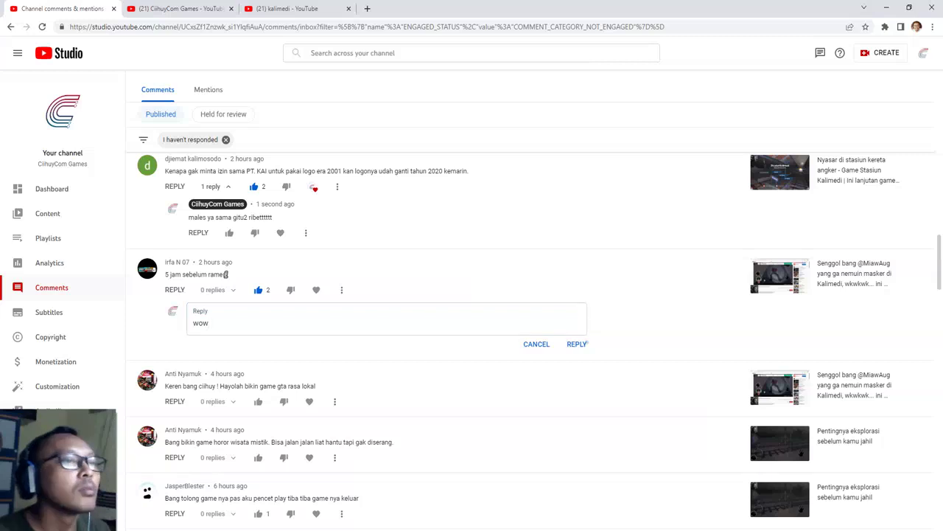
pyautogui.click(576, 344)
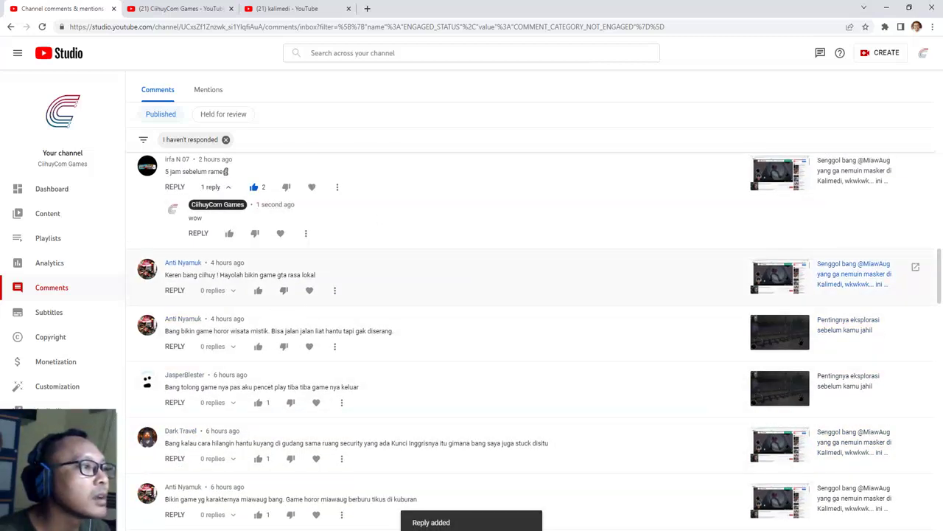
# - Like the comment asking for a local-flavoured GTA game and reply "yayayaa... sudah cita2 sya.. tapi bum bisa, wkwkwkwkw"
pyautogui.click(175, 289)
pyautogui.click(258, 290)
pyautogui.click(258, 323)
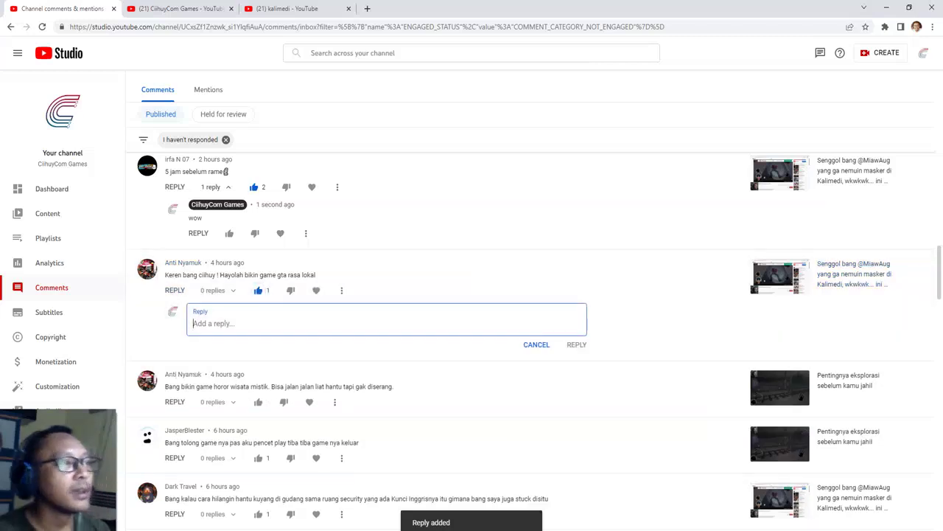
pyautogui.write('yayayaa... sudah cita2 sya.. tapi bum')
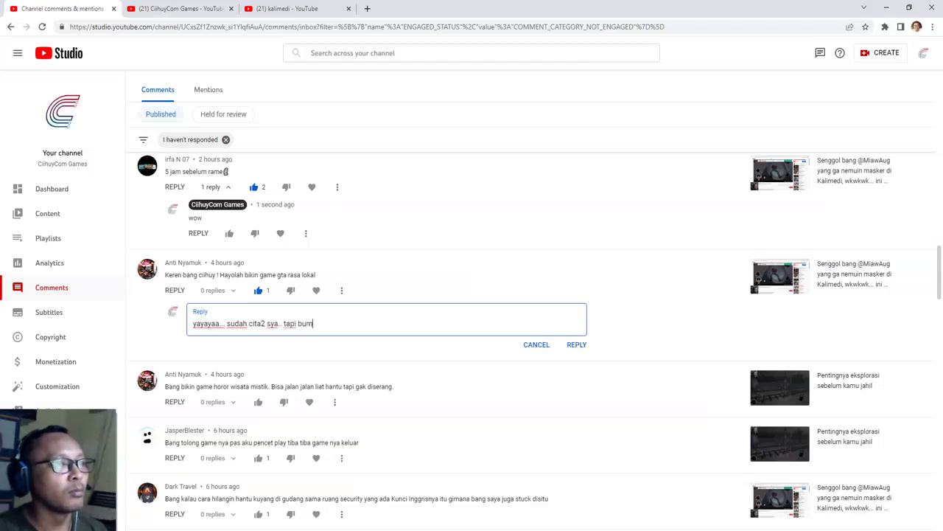
pyautogui.write(' bisa, wkwkwkwkw')
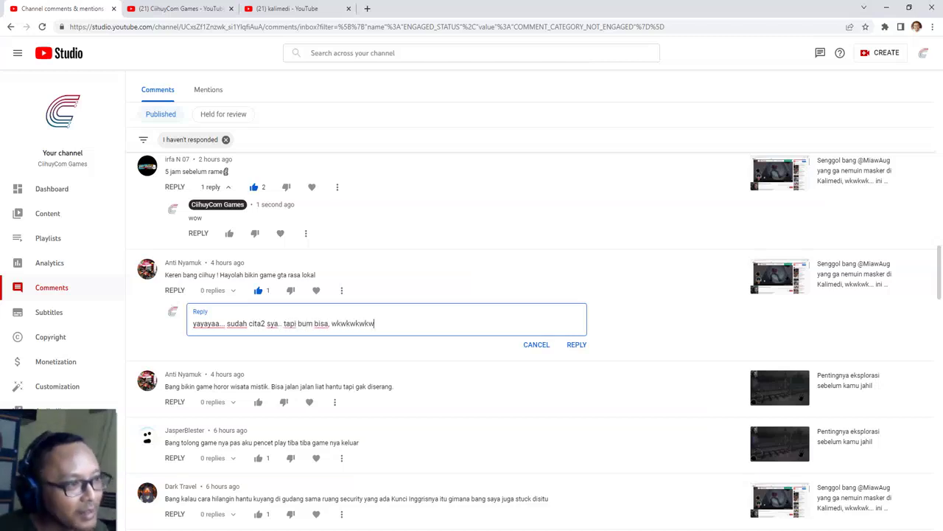
pyautogui.click(576, 344)
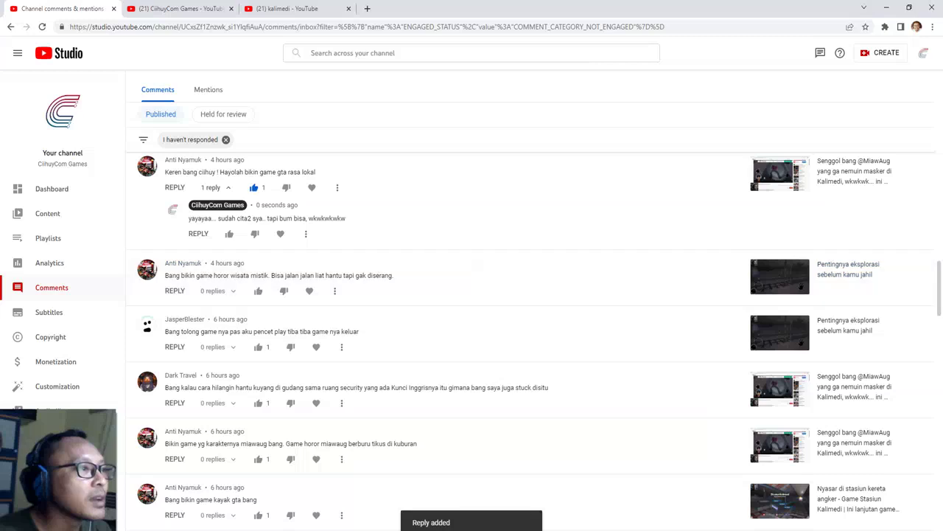
# - Like and heart the "game horor wisata mistik" comment and draft the reply "ya saya juga udah pernah kepikiran, sejenis kaya"
pyautogui.click(175, 290)
pyautogui.click(258, 290)
pyautogui.click(316, 290)
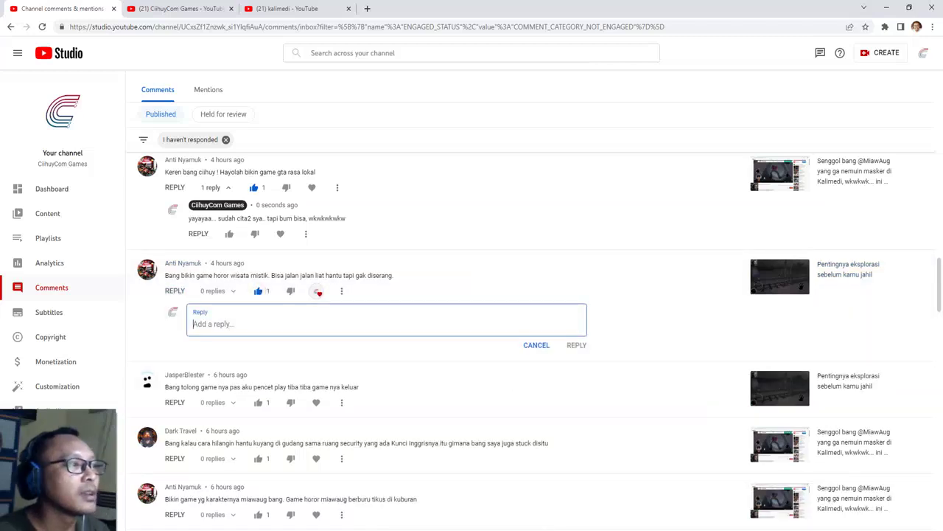
pyautogui.write('ya saya juga ')
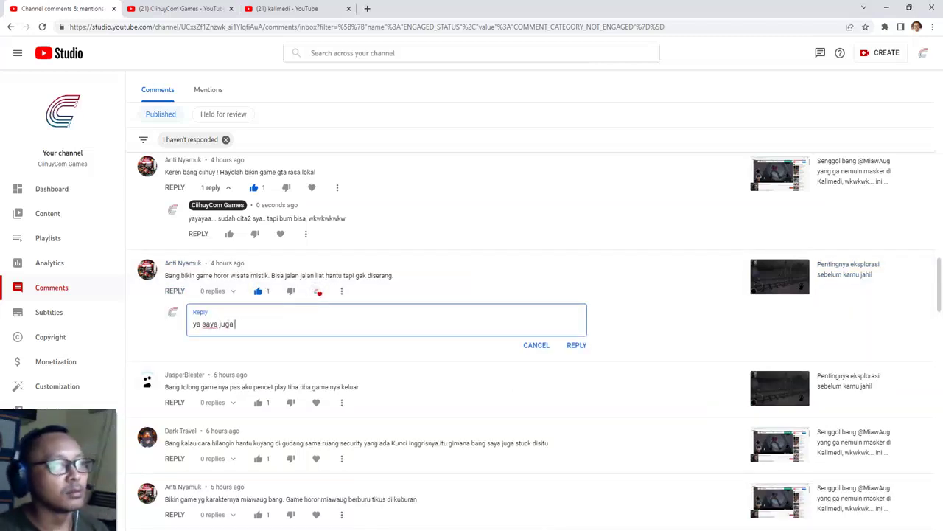
pyautogui.write('udah pernah kepikira')
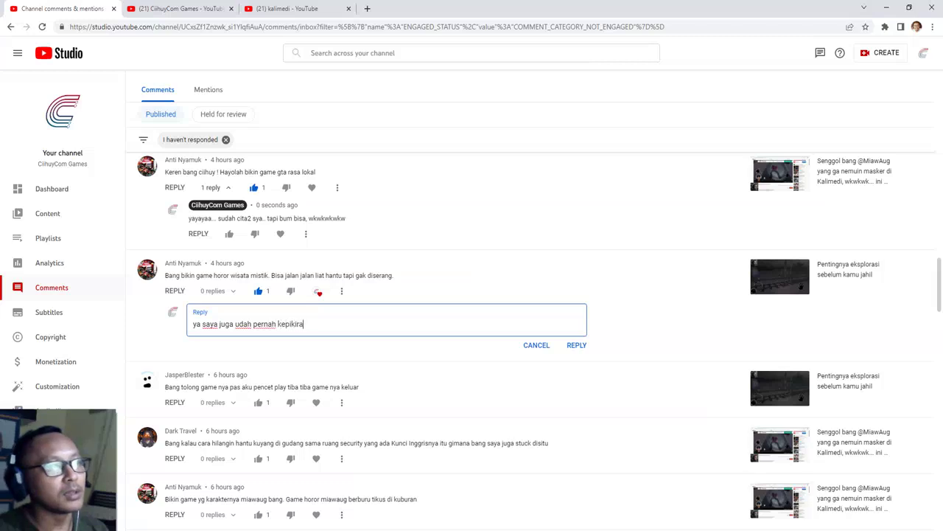
pyautogui.write('n, sejenis kaya')
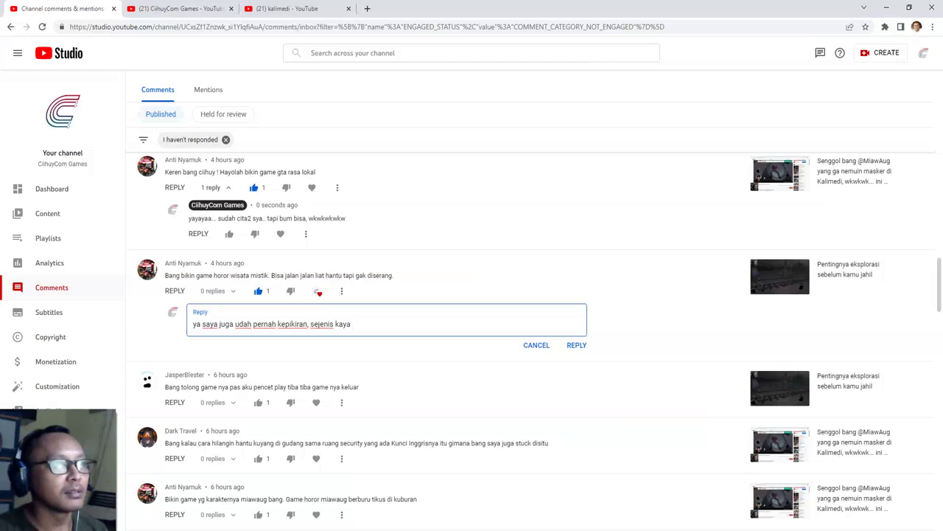
# - Search Google for "seibon" in a new tab
pyautogui.hotkey('ctrl', 't')
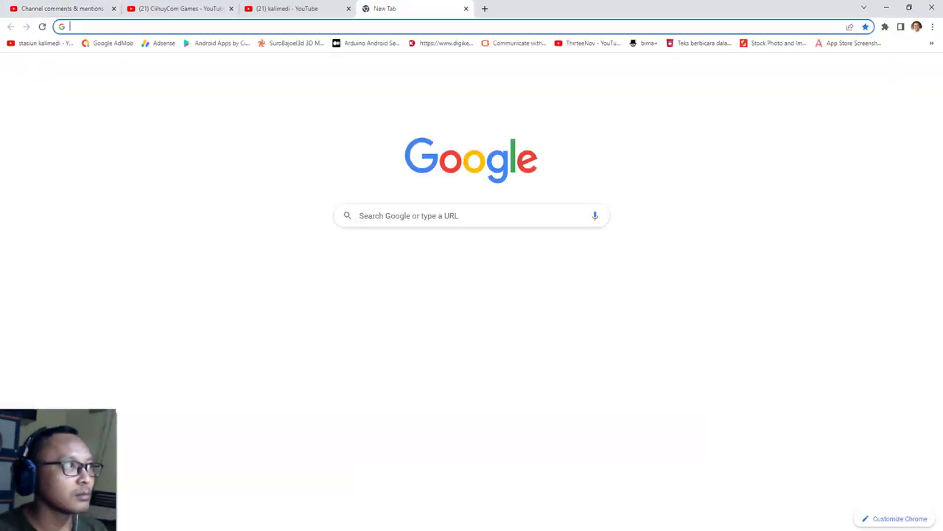
pyautogui.write('sibeo')
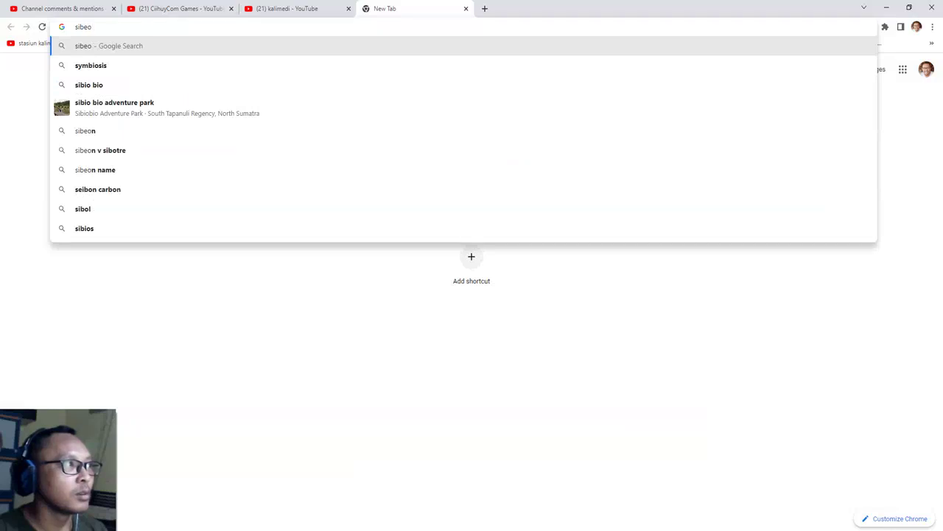
pyautogui.write('n')
pyautogui.press('Down')
pyautogui.press('Return')
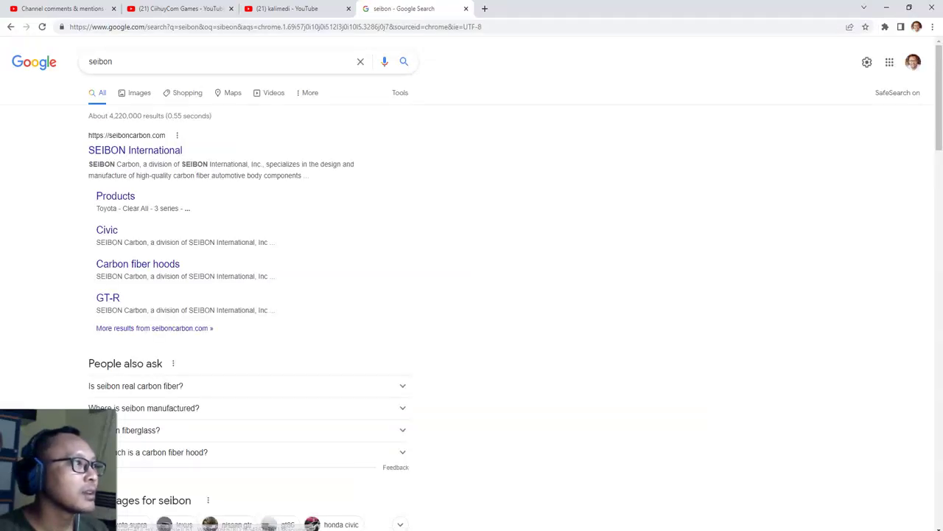
# - Search Google for "seiboen mystery", look through the results, and close the search tab
pyautogui.click(113, 62)
pyautogui.press('BackSpace')
pyautogui.write('en')
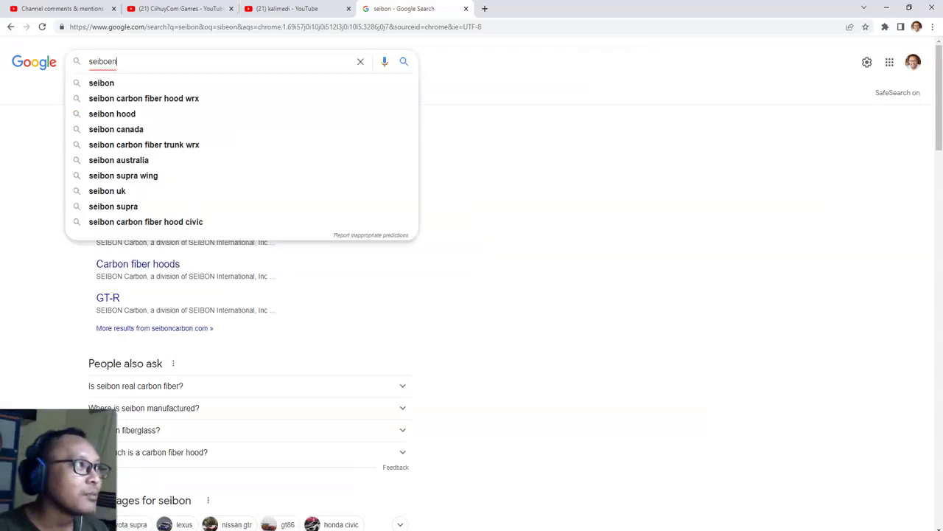
pyautogui.write(' mystery')
pyautogui.press('Return')
pyautogui.scroll(-10, 472, 294)
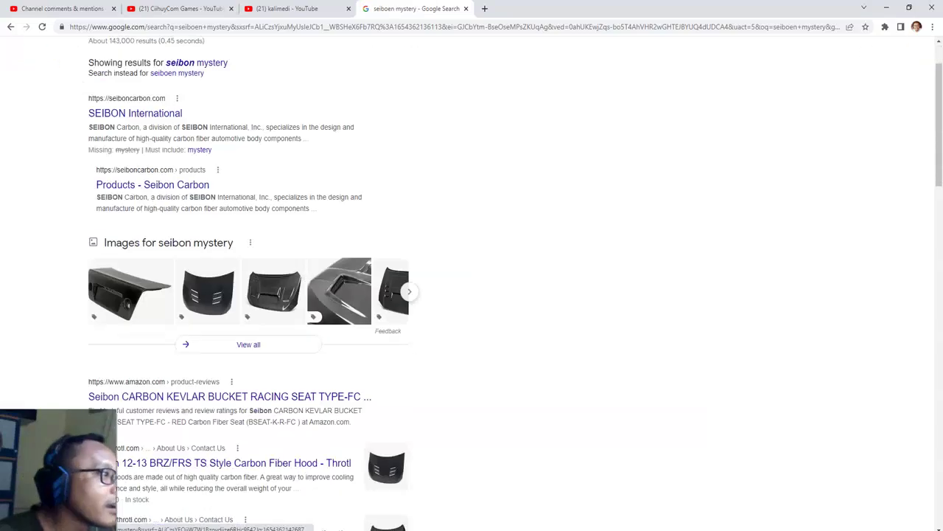
pyautogui.scroll(-3, 472, 294)
pyautogui.scroll(5, 472, 294)
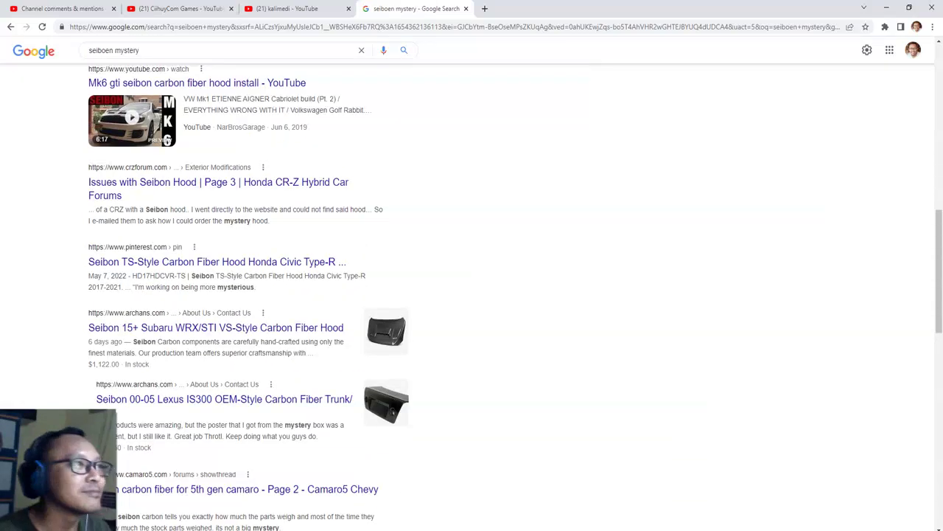
pyautogui.click(466, 8)
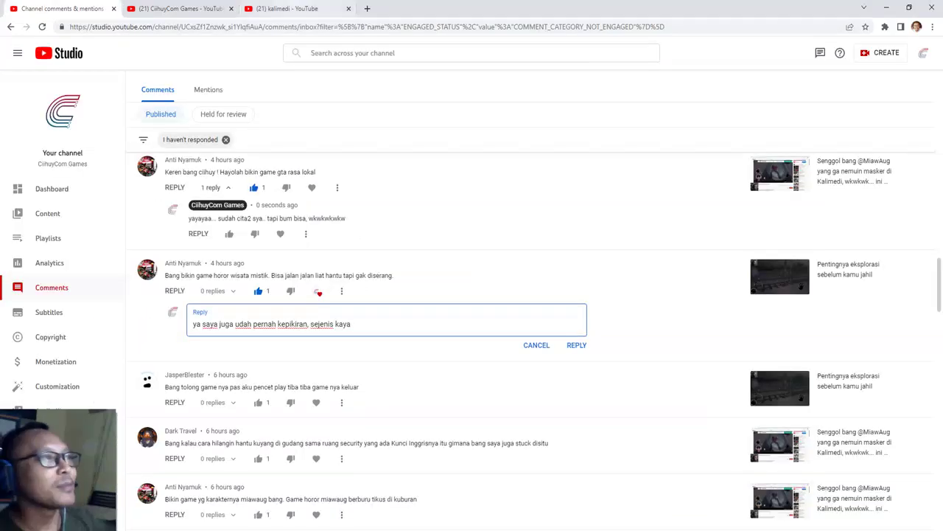
# - Complete the drafted reply to the "game horor wisata mistik" comment with "gitu..." and post it
pyautogui.click(294, 8)
pyautogui.click(179, 8)
pyautogui.click(63, 8)
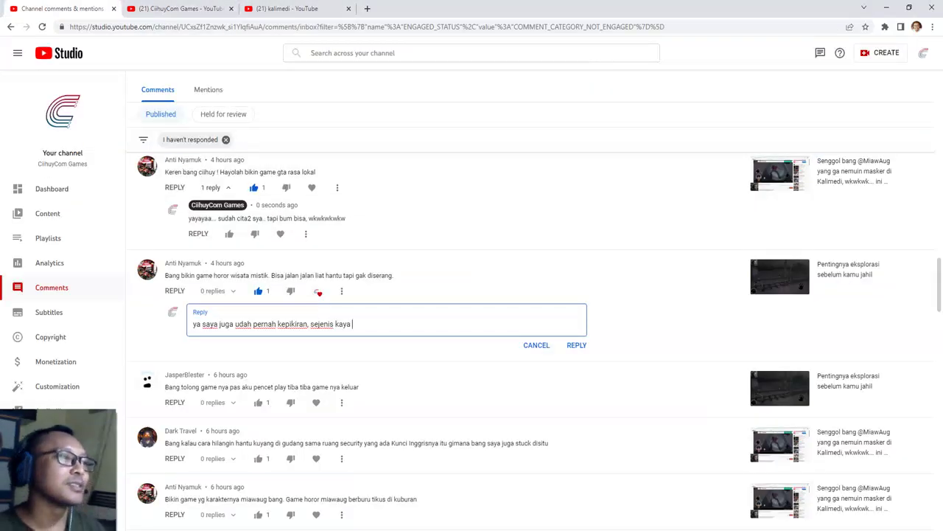
pyautogui.write('gitu...')
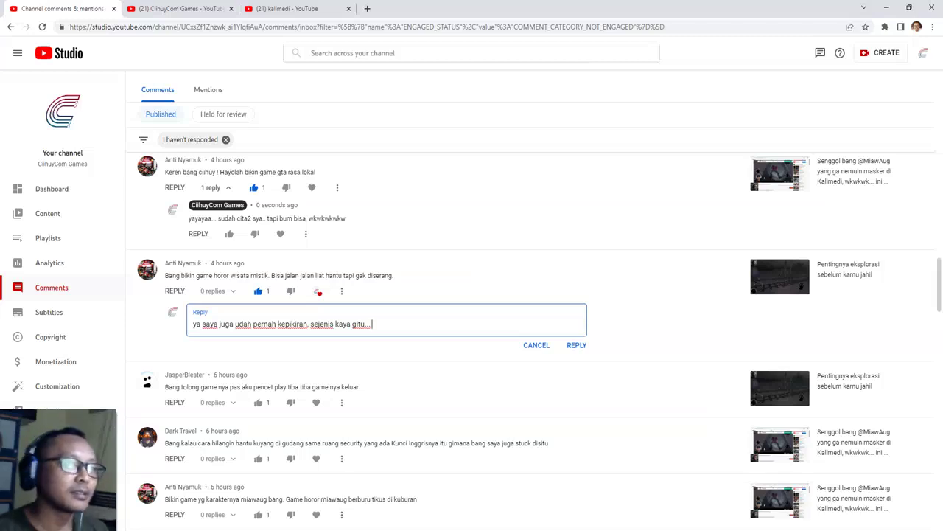
pyautogui.hotkey('ctrl', 'Return')
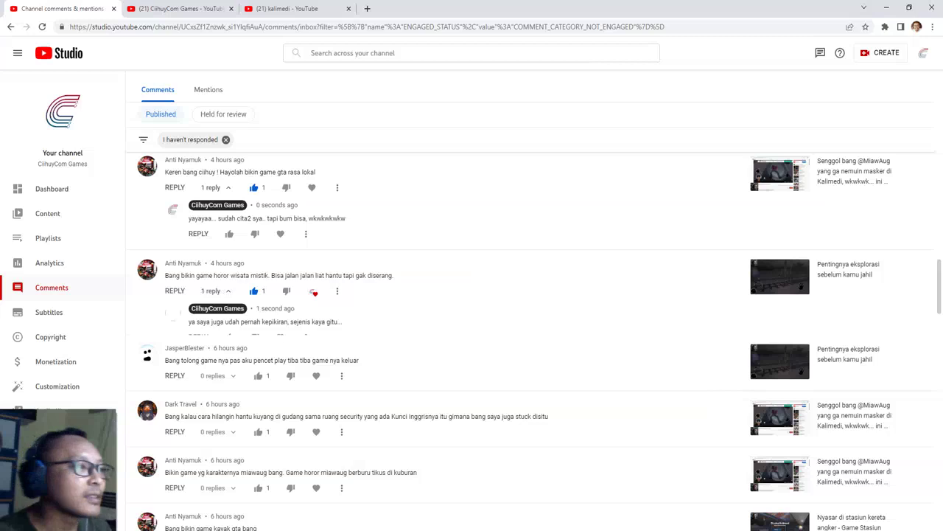
# - Draft a reply to the "tiba tiba game nya keluar" comment: "hmm... paling ga cocok sama hapenya. coba diuninstall diinstall lagi, kalo ga bisa ya.."
pyautogui.scroll(-2, 531, 442)
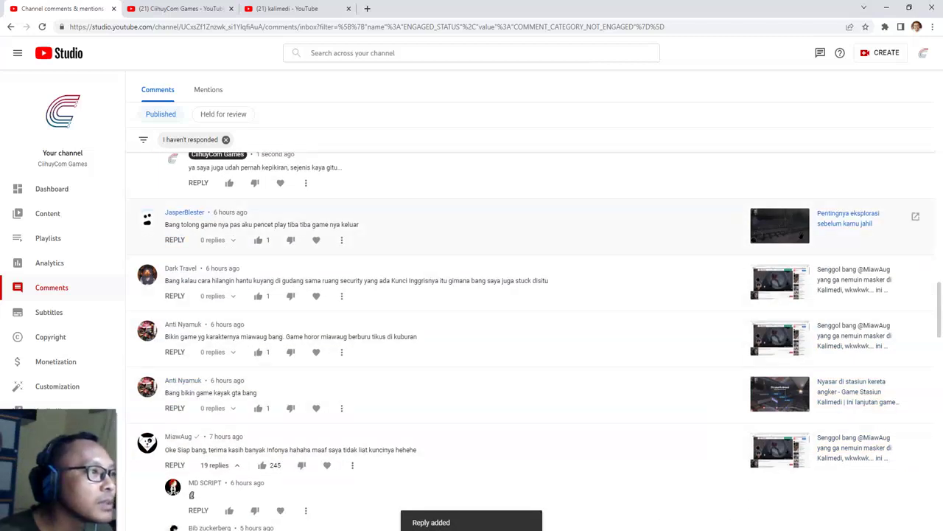
pyautogui.click(177, 240)
pyautogui.write('hmm... paling ga cocok sa')
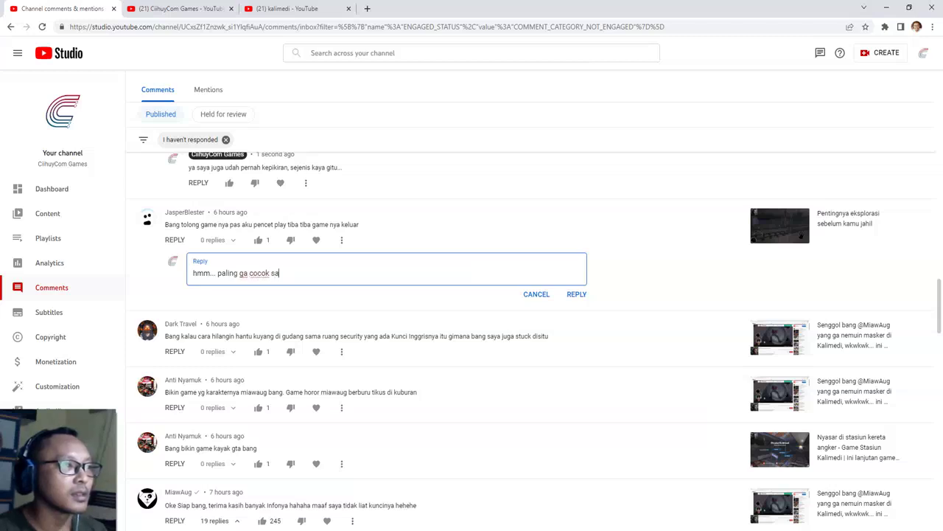
pyautogui.write('ma hapenya. coba d')
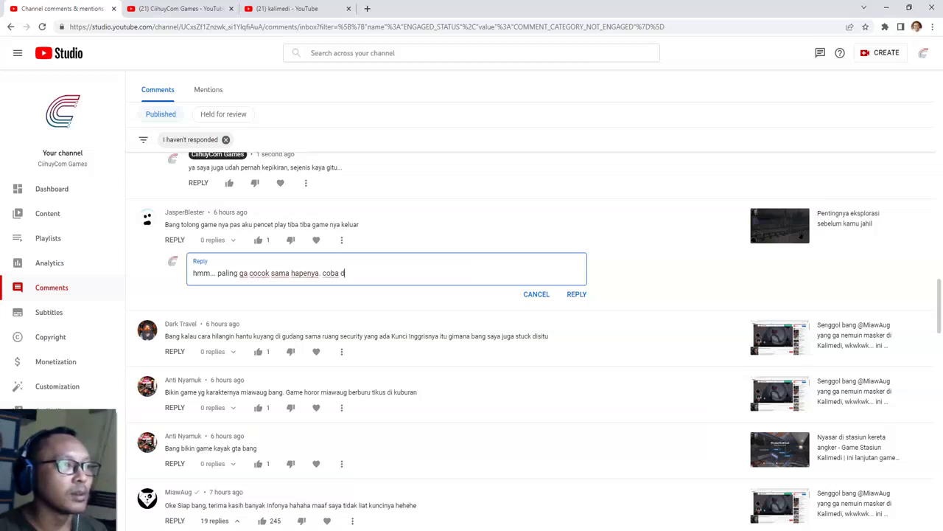
pyautogui.write('iuninstall')
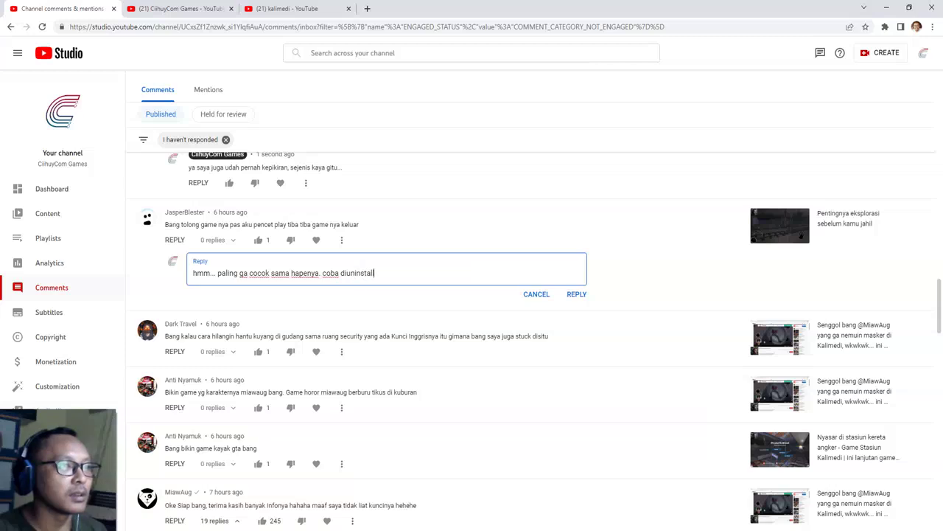
pyautogui.write(' diinstall lagi, kal')
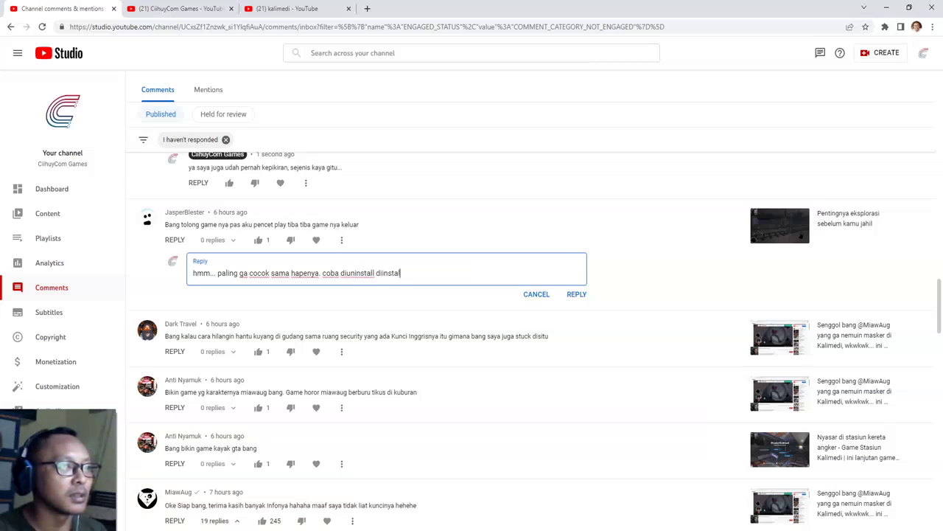
pyautogui.write('o ga bisa ya. ')
# - Complete the drafted reply to the "tiba tiba game nya keluar" comment with "ampun, mungkin bisa dicoba kapan2" and post it
pyautogui.write('ampun, ')
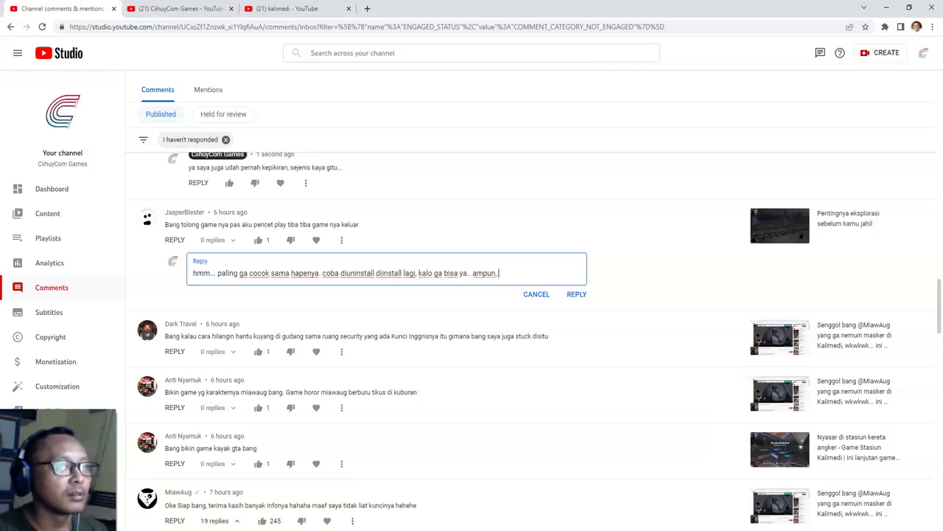
pyautogui.write('mungkin ')
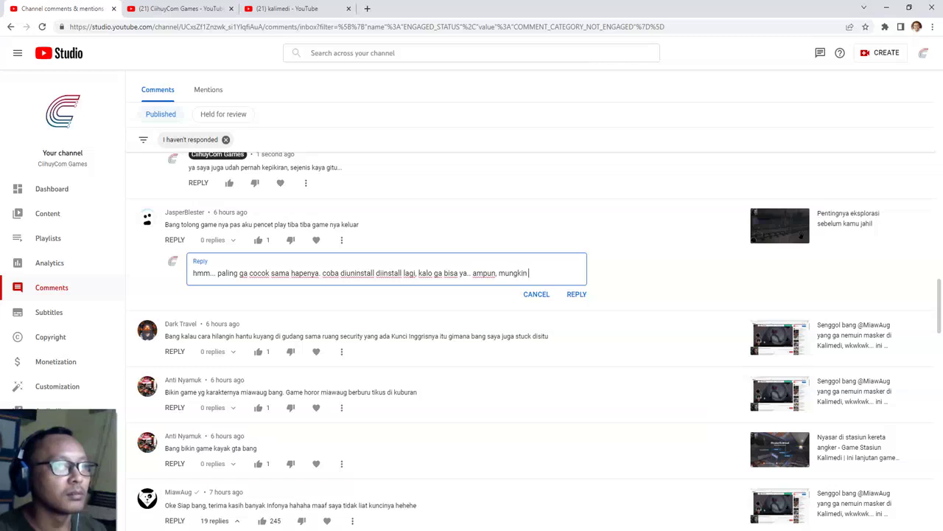
pyautogui.write('bisa dicoba ')
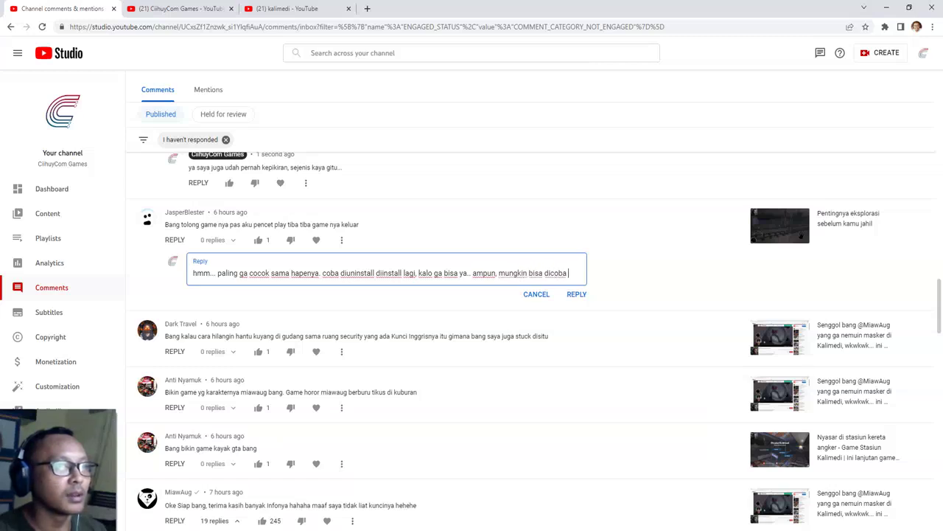
pyautogui.write('kapan2')
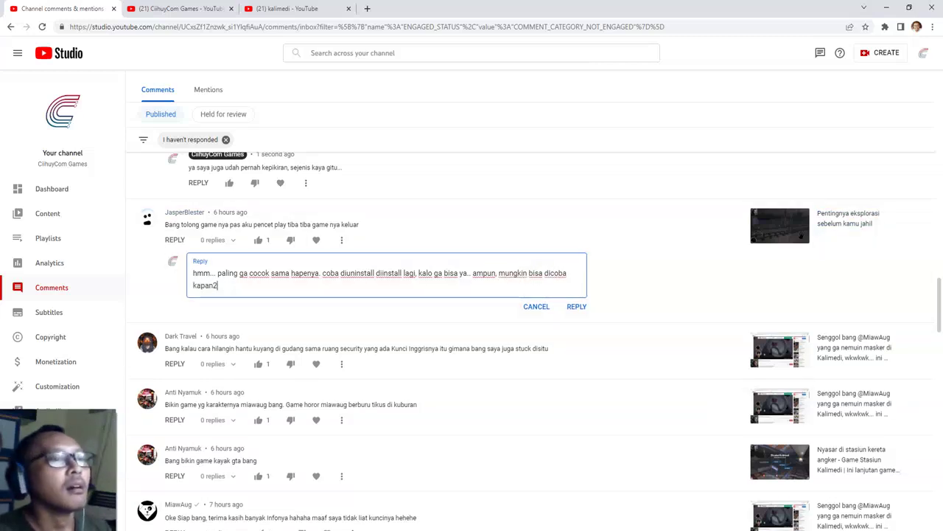
pyautogui.hotkey('ctrl', 'Return')
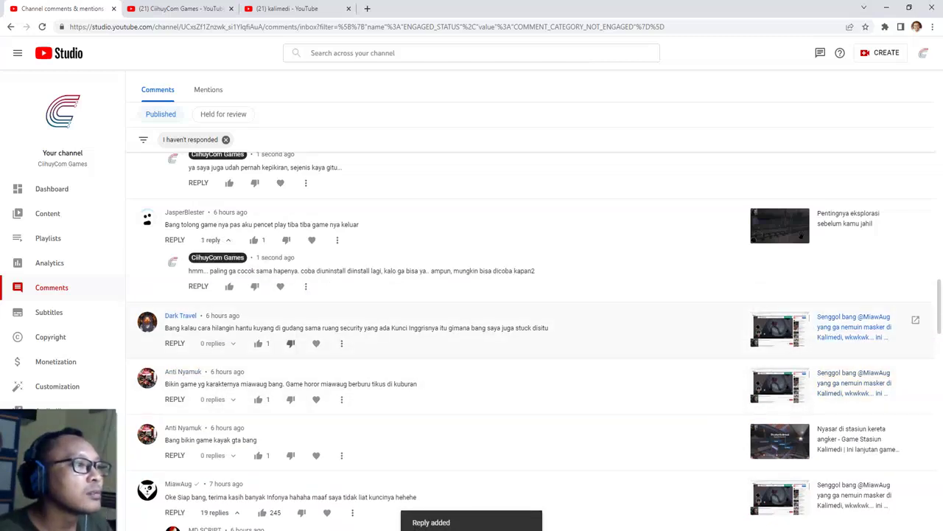
# - Like and heart the comment asking "cara hilangin hantu kuyang di gudang" and open a reply to it
pyautogui.scroll(-1, 516, 331)
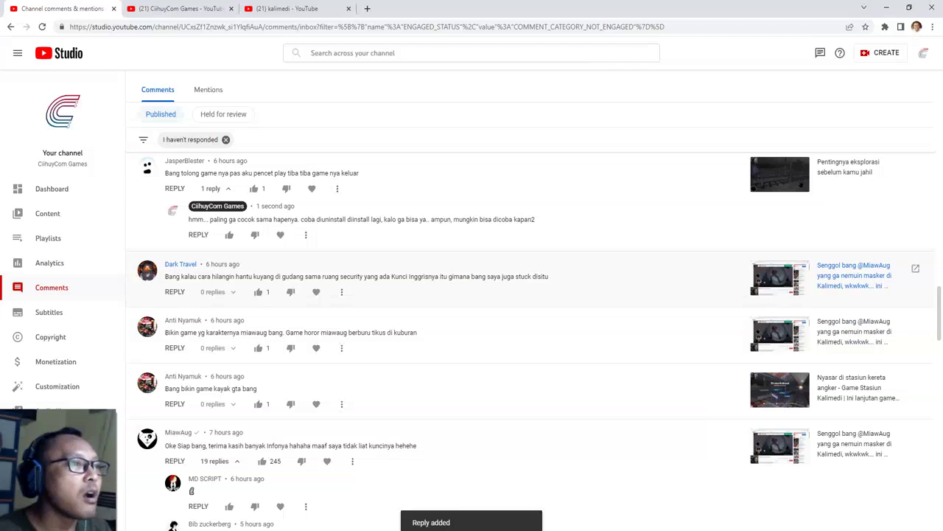
pyautogui.click(175, 292)
pyautogui.click(257, 292)
pyautogui.click(316, 292)
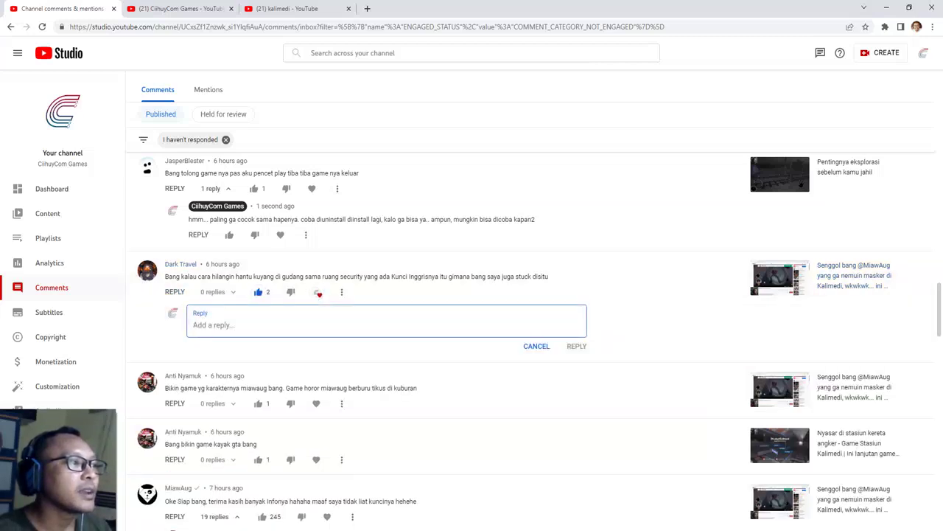
# - Start the reply with "cara ngilangin hantu kuyang... gini, kalau si kunti selalu ada."
pyautogui.write('cara')
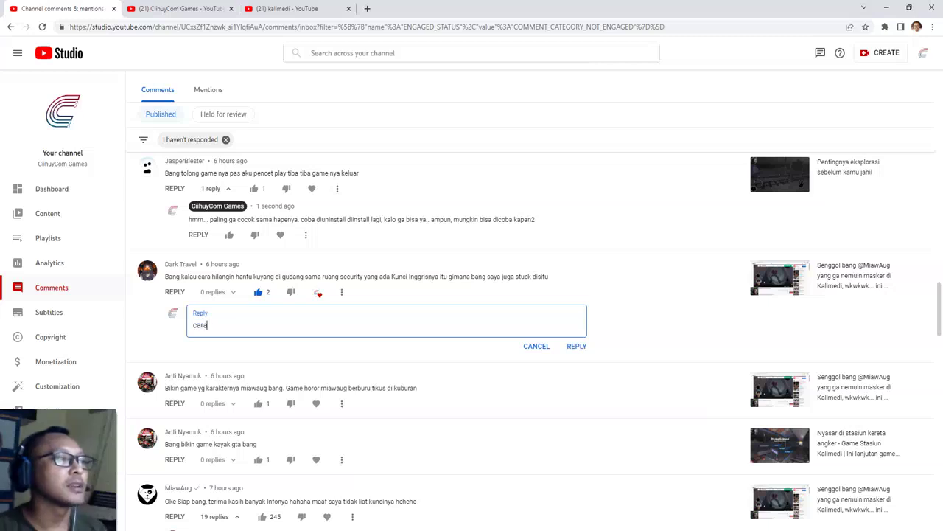
pyautogui.write(' ngilangin hantu k')
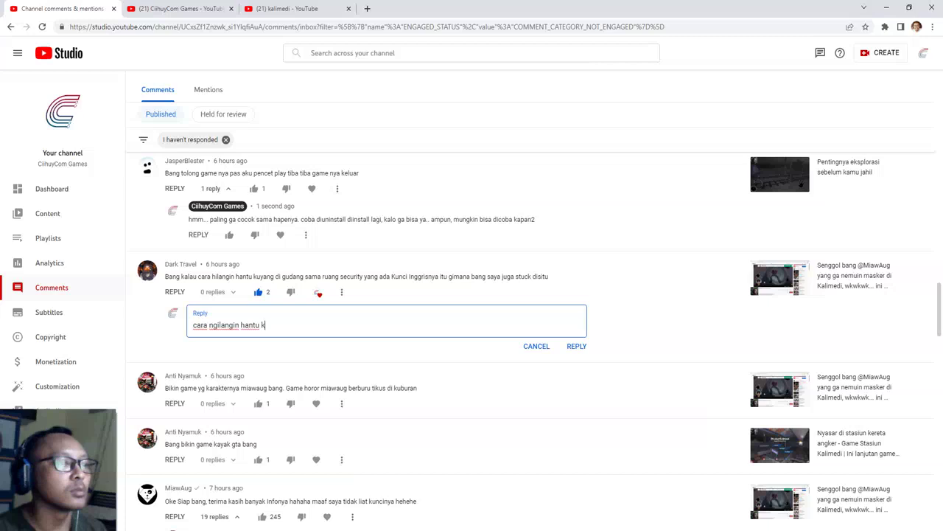
pyautogui.write('uyung... gini, kala')
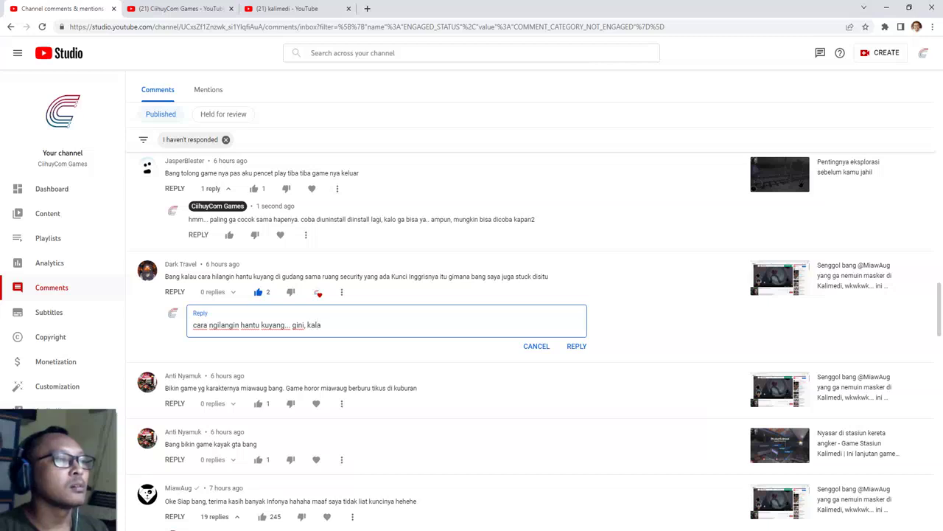
pyautogui.write('u si ')
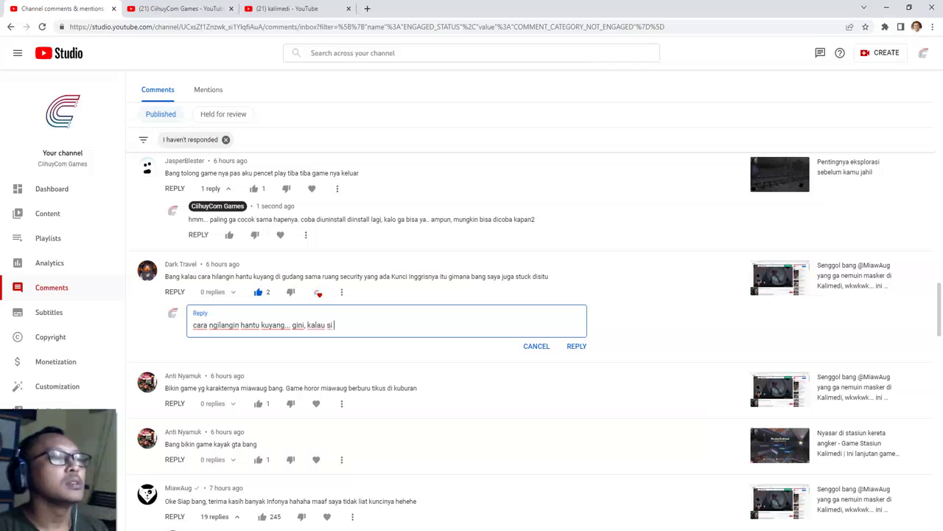
pyautogui.write('ku')
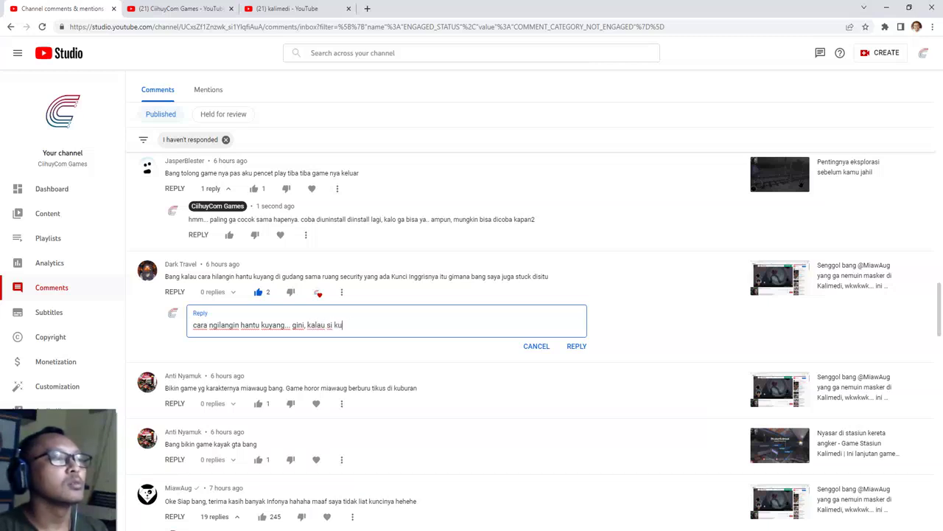
pyautogui.write('nti selalu ad')
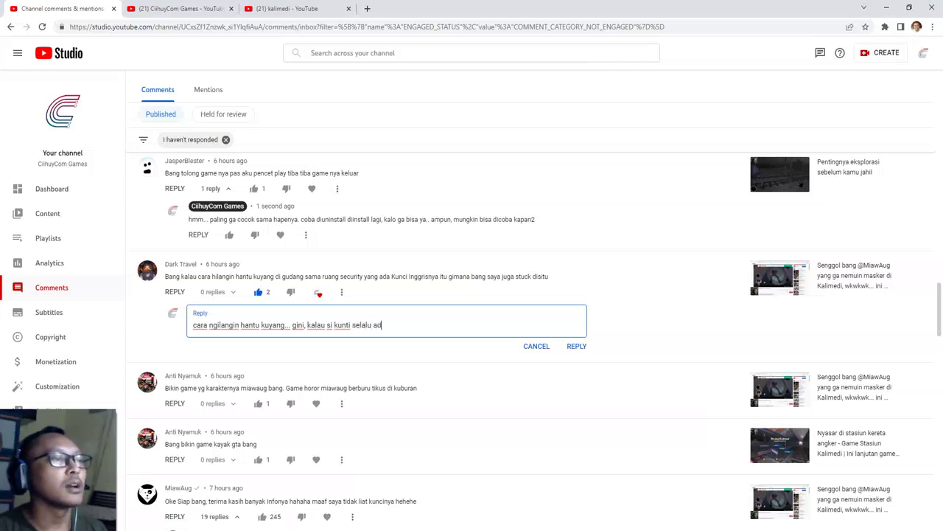
pyautogui.write('a  Tap')
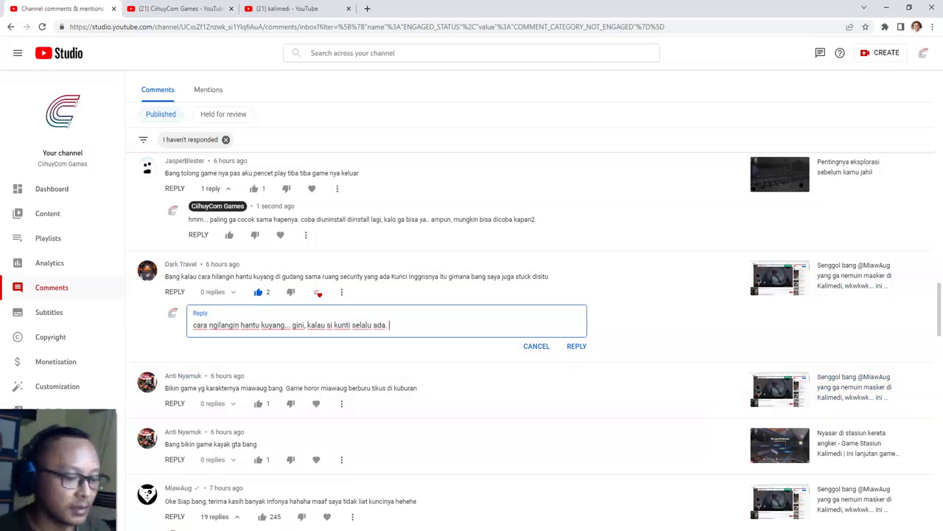
# - Continue the reply with "Tapi kalau kuyang, kamu bisa masuk gudang tanpa ada kuyang kalau kamu sudah nemuin kunci gudang saja"
pyautogui.write('i k')
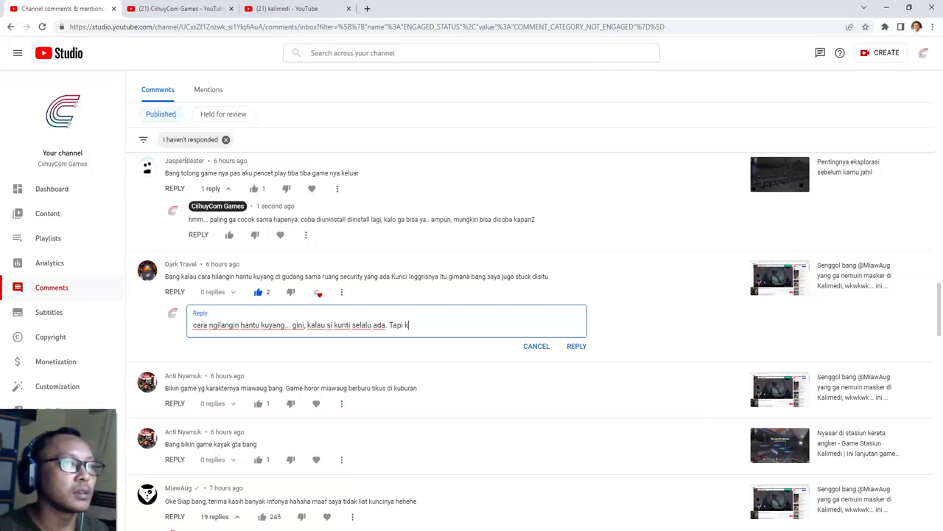
pyautogui.write('alau kuyang, kam')
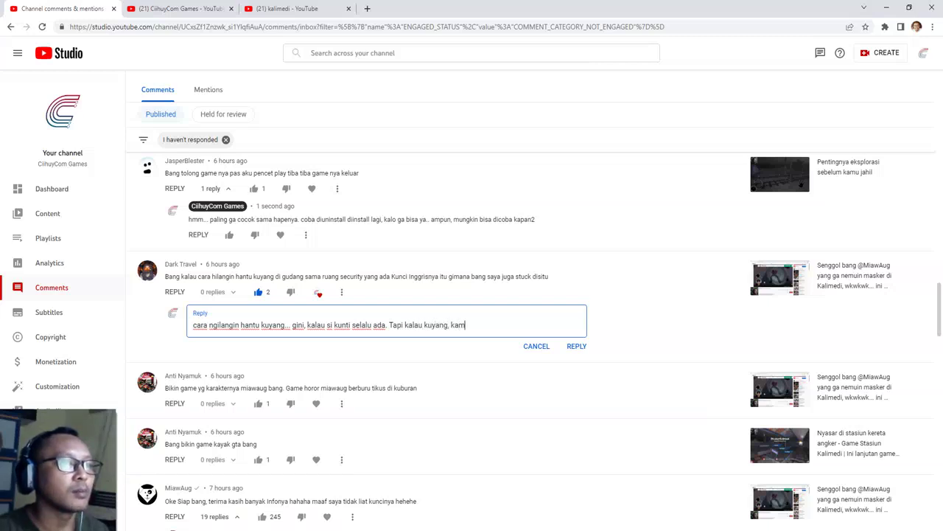
pyautogui.write('ubisa masuk')
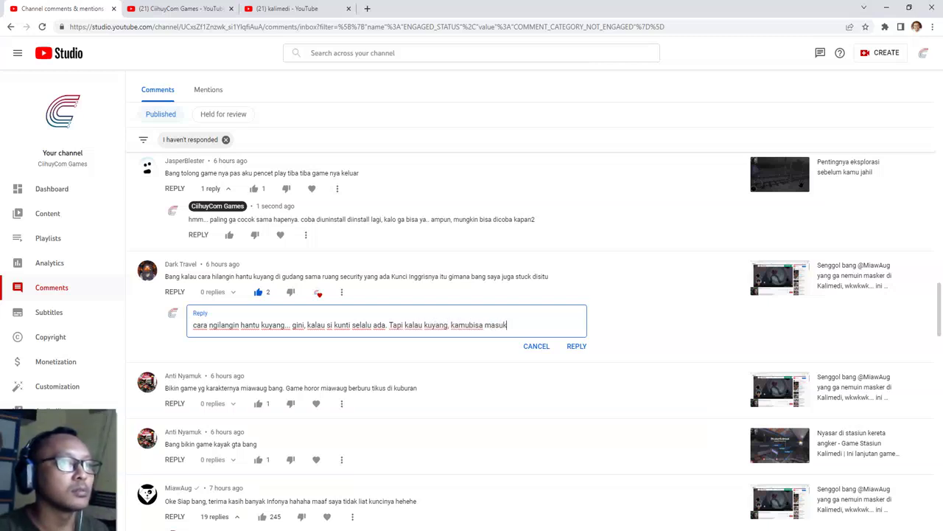
pyautogui.click(479, 325)
pyautogui.press('End')
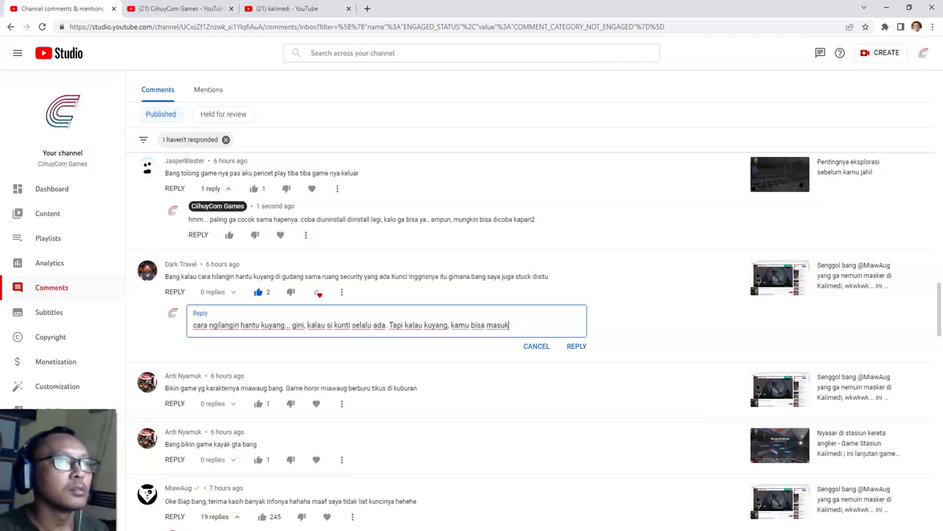
pyautogui.write('gudang tanpa ')
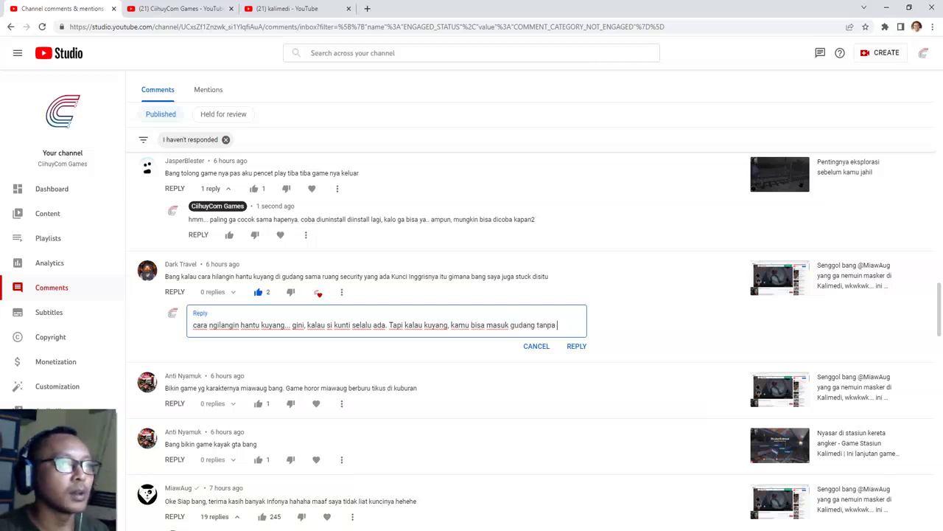
pyautogui.write('ada kuyang ka')
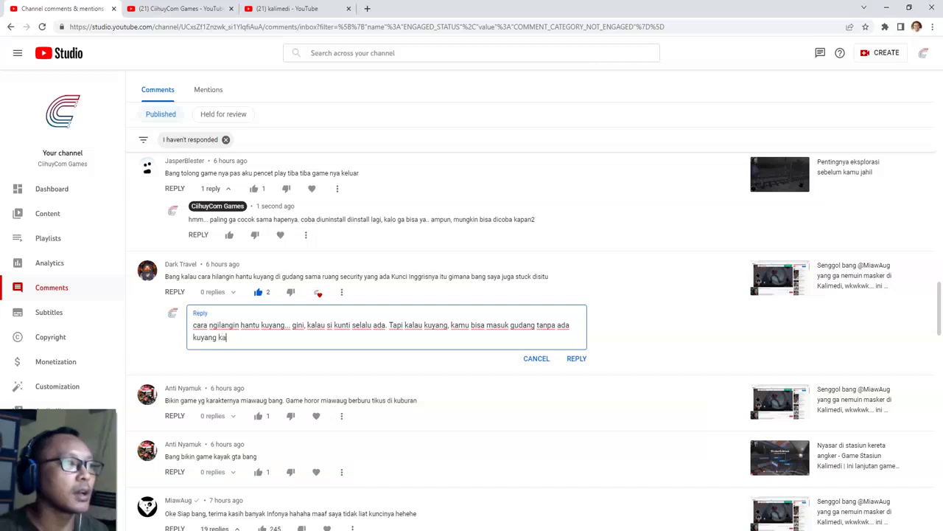
pyautogui.write('lau kamu sudah nemu')
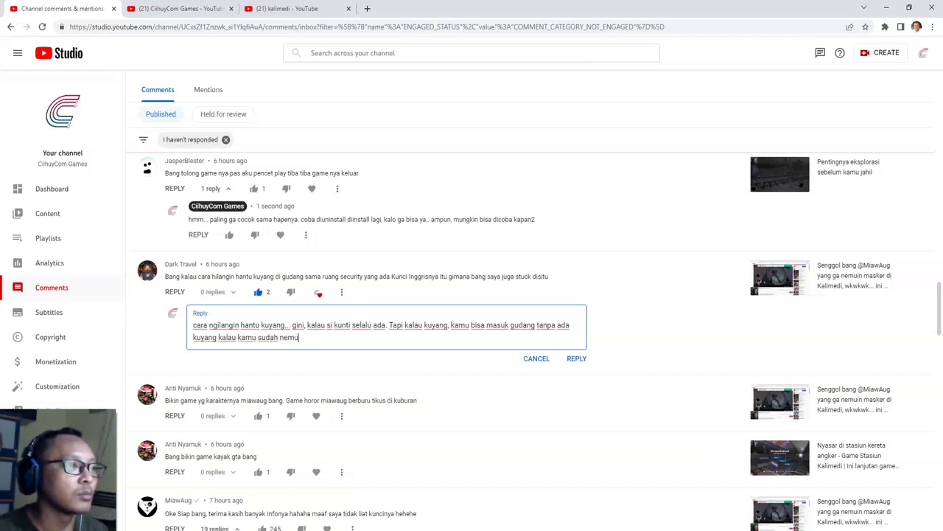
pyautogui.write('in kunci gudang')
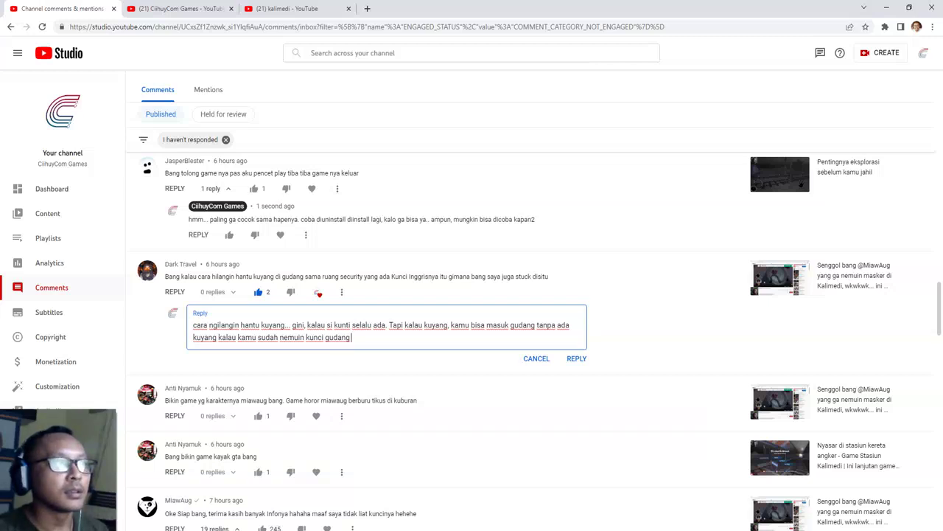
pyautogui.write('saja')
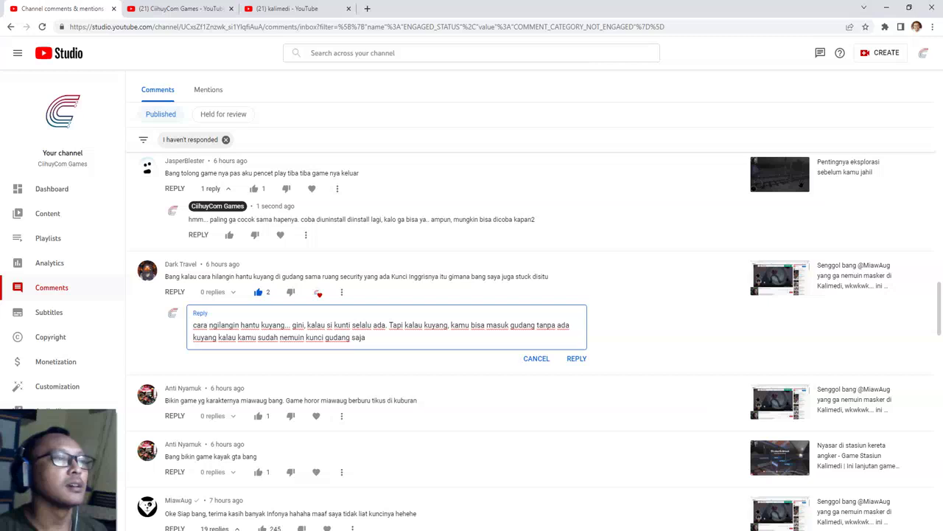
pyautogui.write(' tanpa kamu')
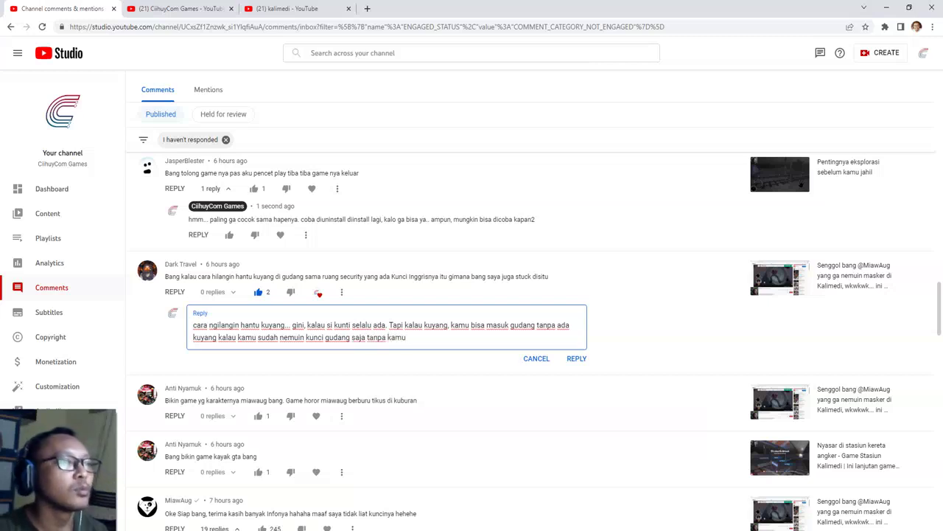
pyautogui.write(' menemu')
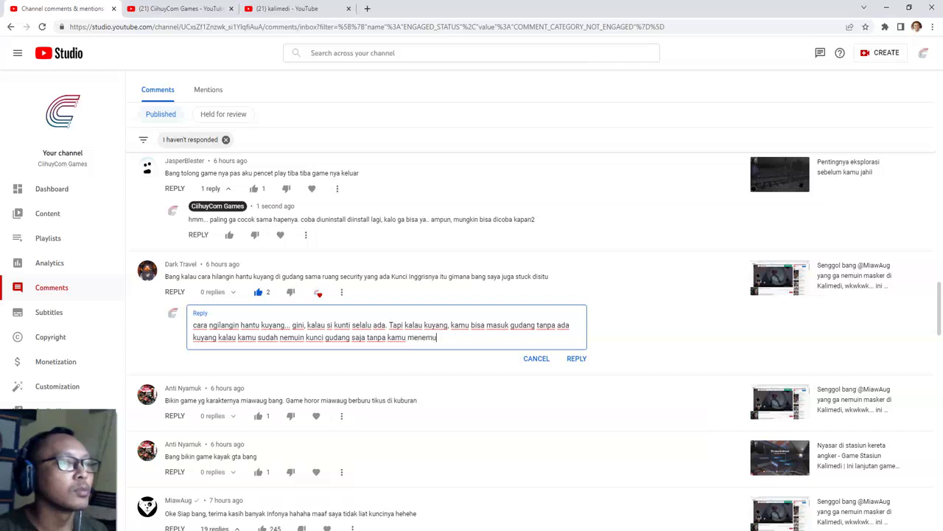
pyautogui.write('kan')
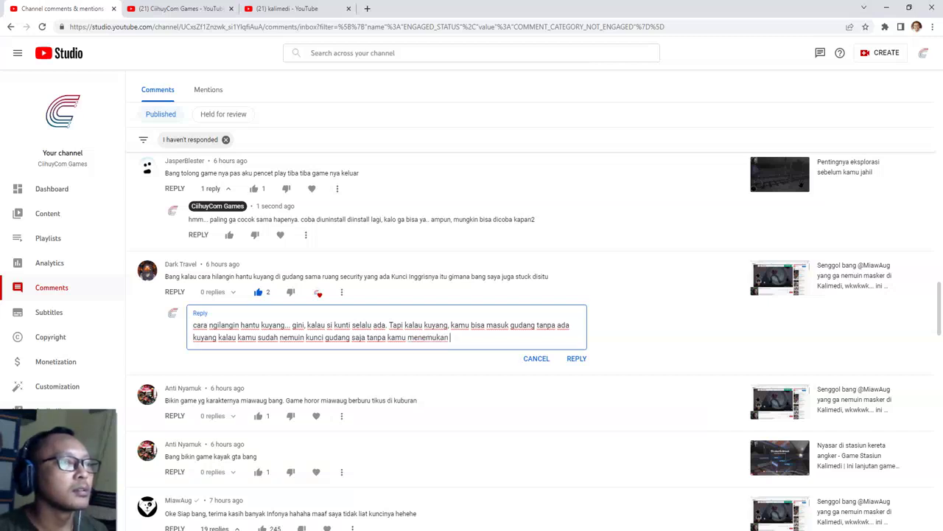
pyautogui.hotkey('ctrl', 'shift', 'Left')
pyautogui.hotkey('ctrl', 'shift', 'Left')
pyautogui.hotkey('ctrl', 'shift', 'Left')
pyautogui.press('BackSpace')
# - Replace the reply's ending after "kunci gudang saja" with "sebelum kamu menemukan 2 kunci lainnya."
pyautogui.write('sebelum kamu meneu')
pyautogui.press('BackSpace')
pyautogui.write('mukan 2 kunci lainnya.')
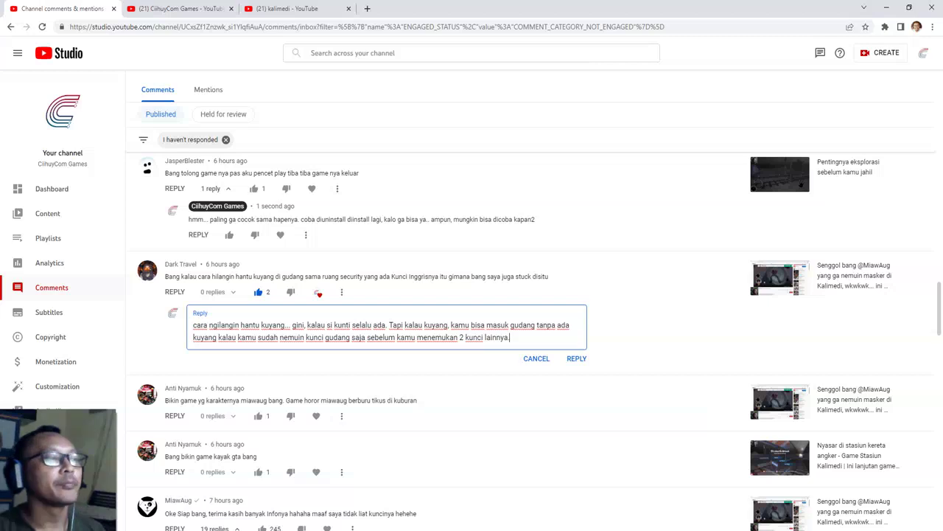
pyautogui.write(' (')
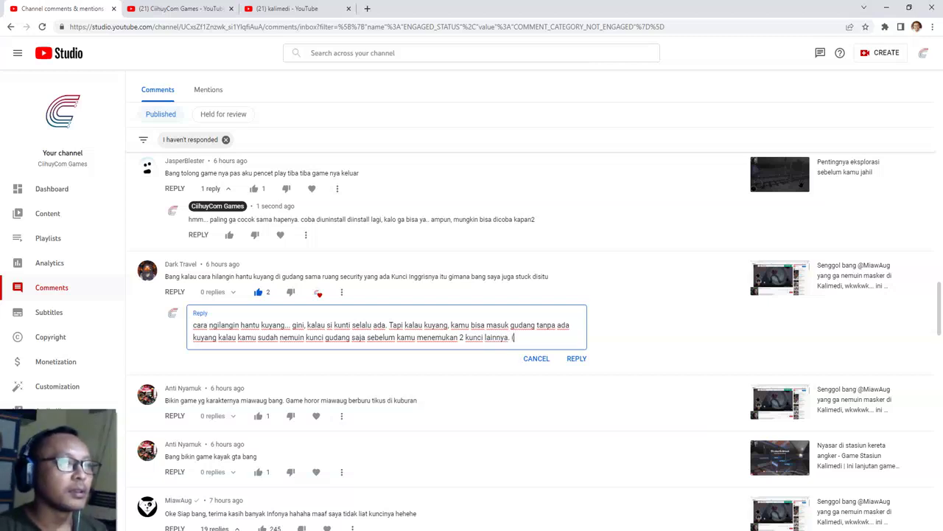
pyautogui.press('BackSpace')
# - Add to the reply "Temuin kunci kepala stasiun sama kunci gudang saja, baru masuk gudang, ntar gak ada kuyangnya."
pyautogui.write('Temuin kun')
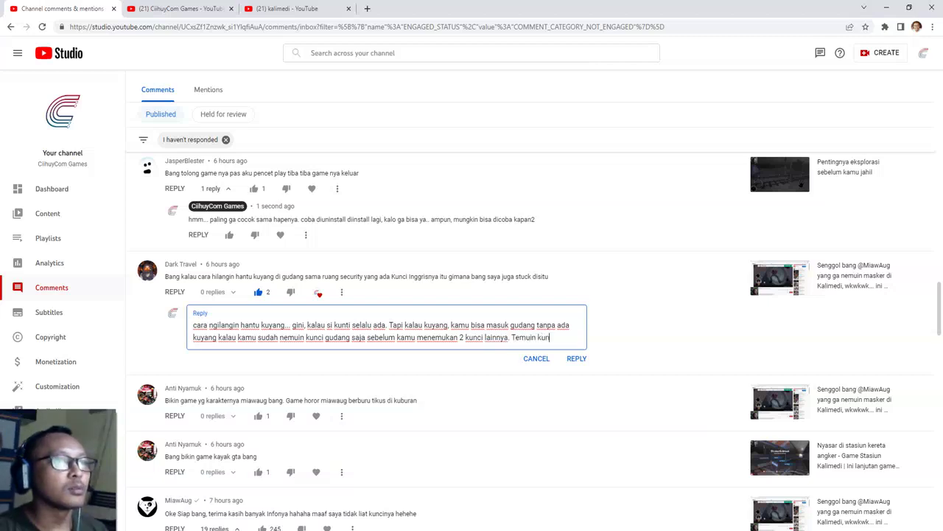
pyautogui.write('ci ke')
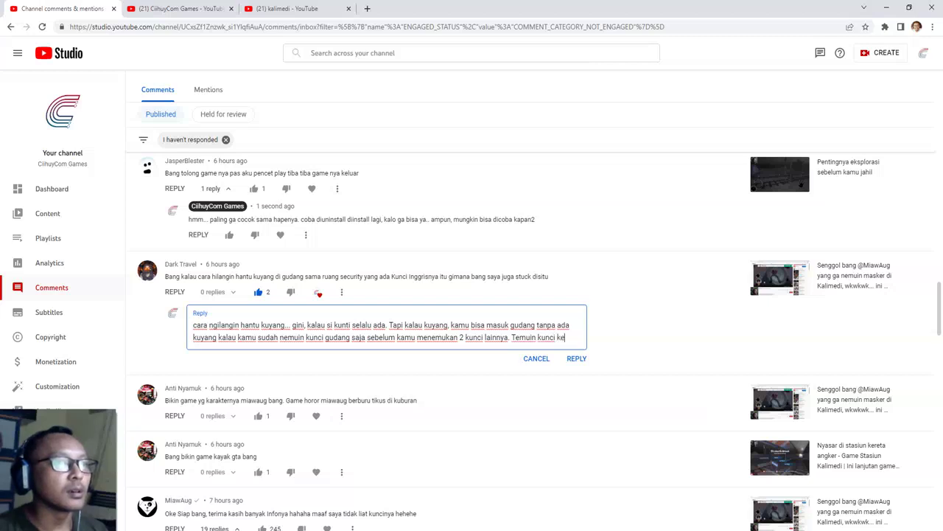
pyautogui.write('pala stasiun s')
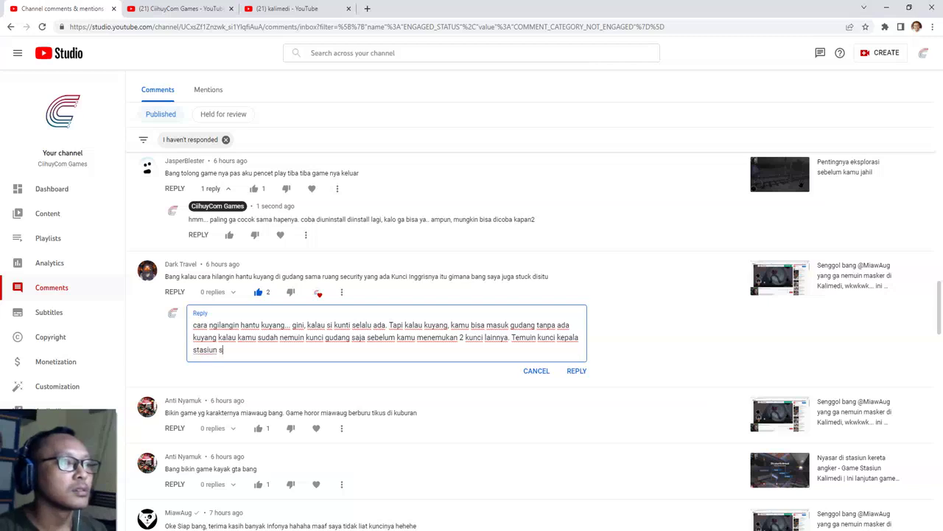
pyautogui.write('ama kunci gudang')
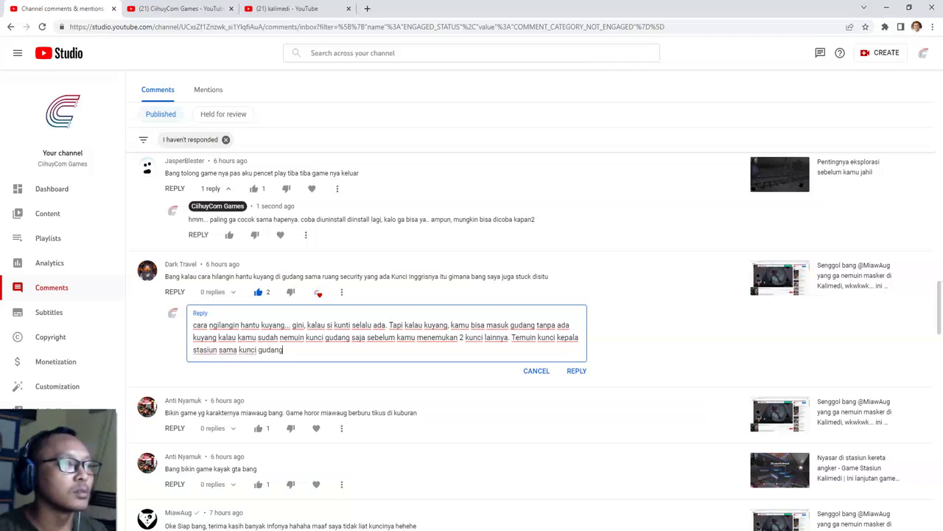
pyautogui.write(' saja, baru masuk')
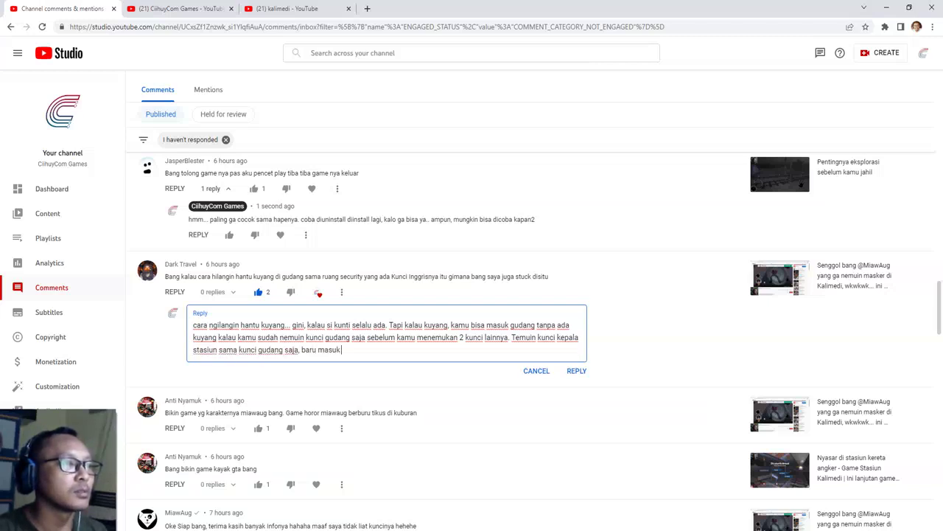
pyautogui.write(' gudang, ntar ga')
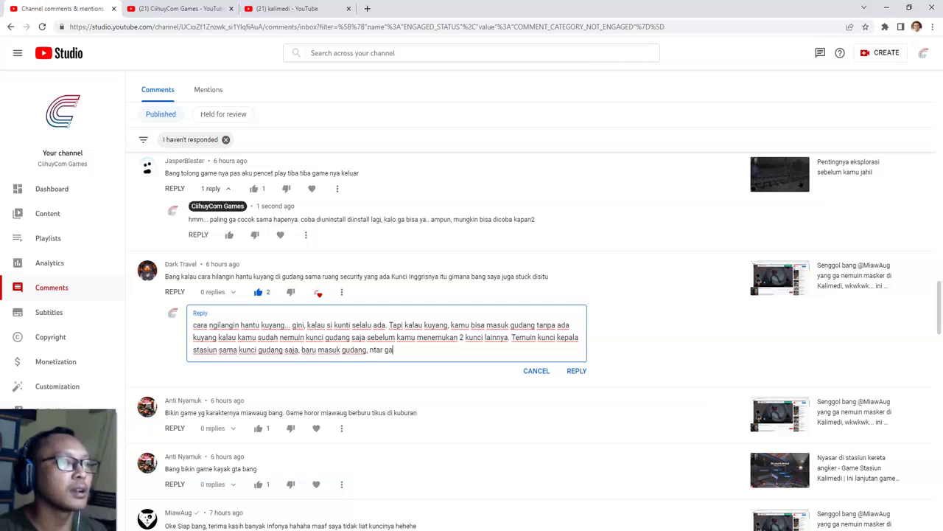
pyautogui.write('k ada kuyangnya.')
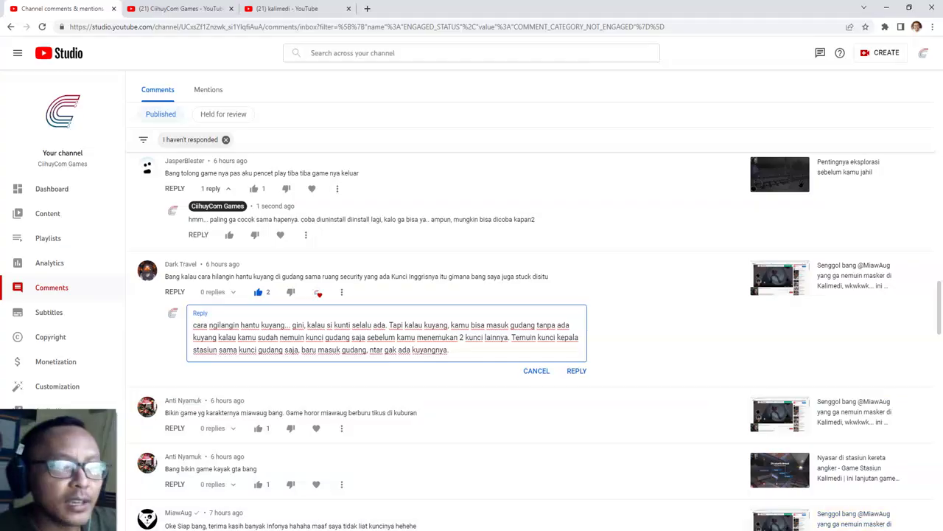
# - Switch to Visual Studio and examine which inventory keys control the Kuyang spawn in the enemy spawn manager of LevelInit.cs
pyautogui.hotkey('alt', 'Tab')
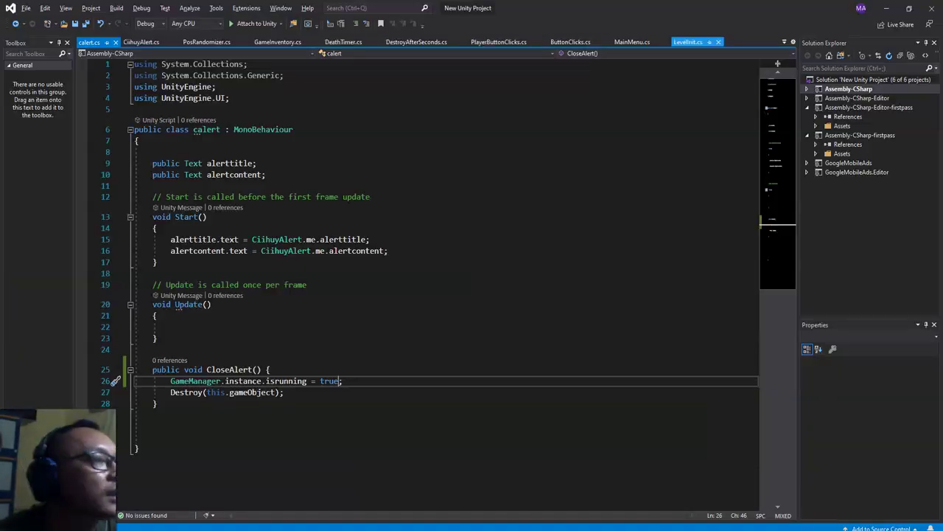
pyautogui.click(689, 42)
pyautogui.scroll(10, 442, 280)
pyautogui.scroll(5, 420, 280)
pyautogui.scroll(-20, 420, 280)
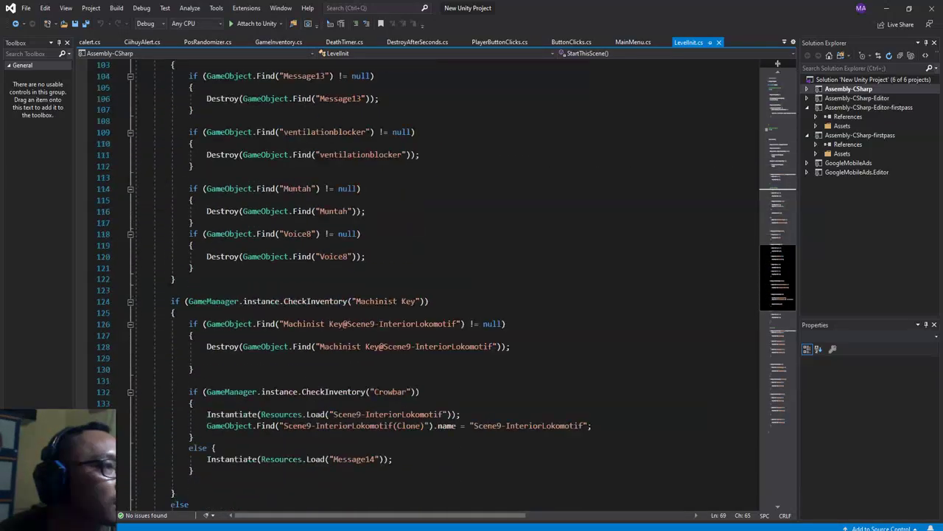
pyautogui.scroll(-20, 428, 287)
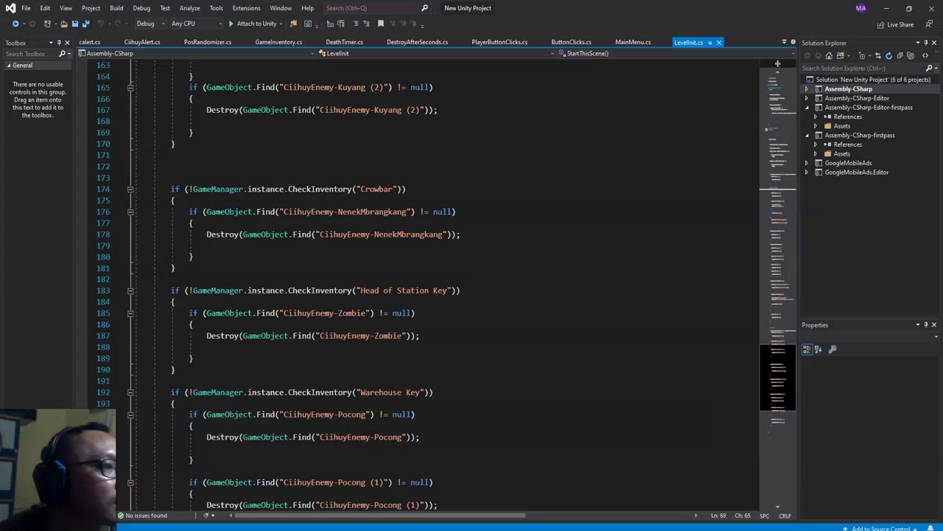
pyautogui.scroll(-4, 427, 287)
pyautogui.scroll(12, 428, 287)
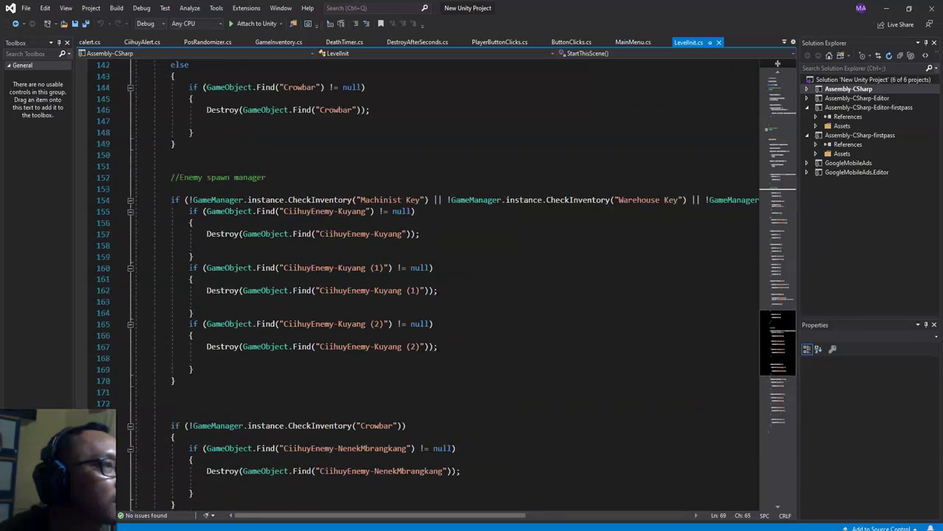
pyautogui.click(379, 268)
pyautogui.click(401, 233)
pyautogui.click(208, 278)
pyautogui.click(402, 233)
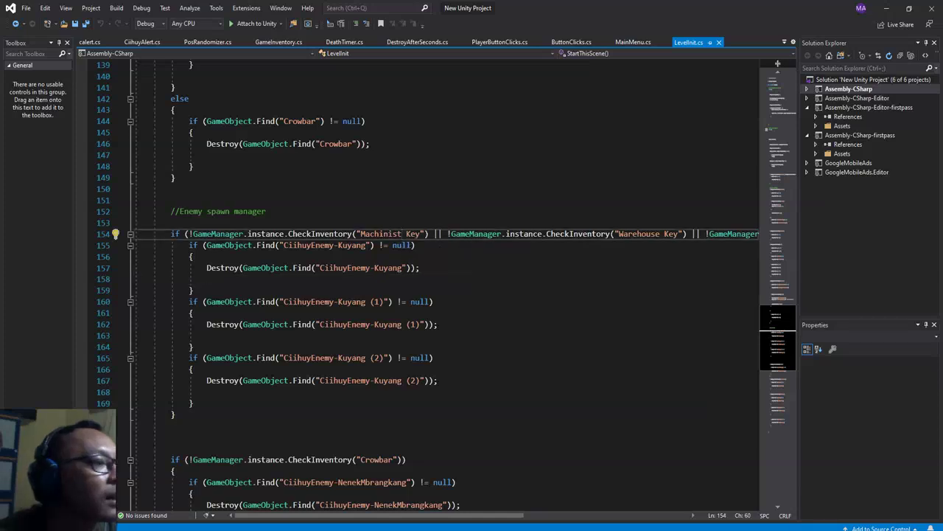
pyautogui.moveTo(376, 515); pyautogui.dragTo(405, 515)
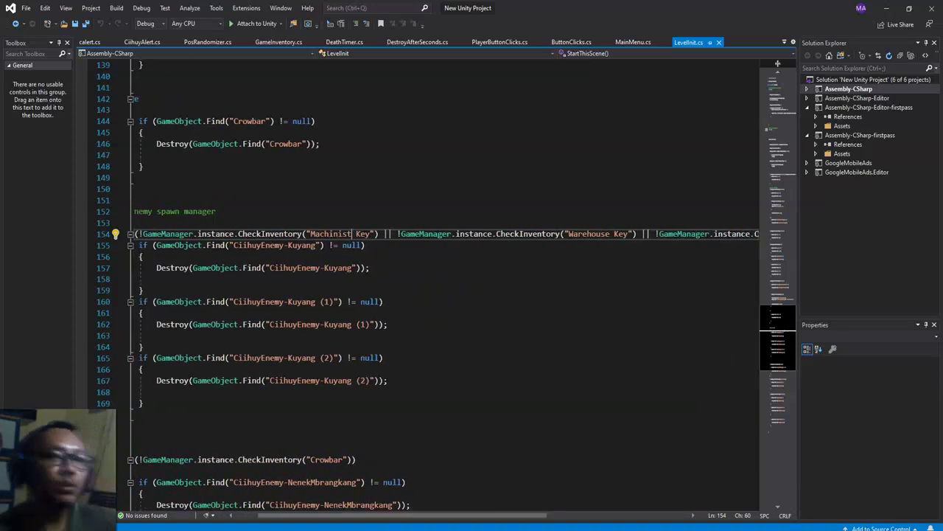
pyautogui.click(886, 8)
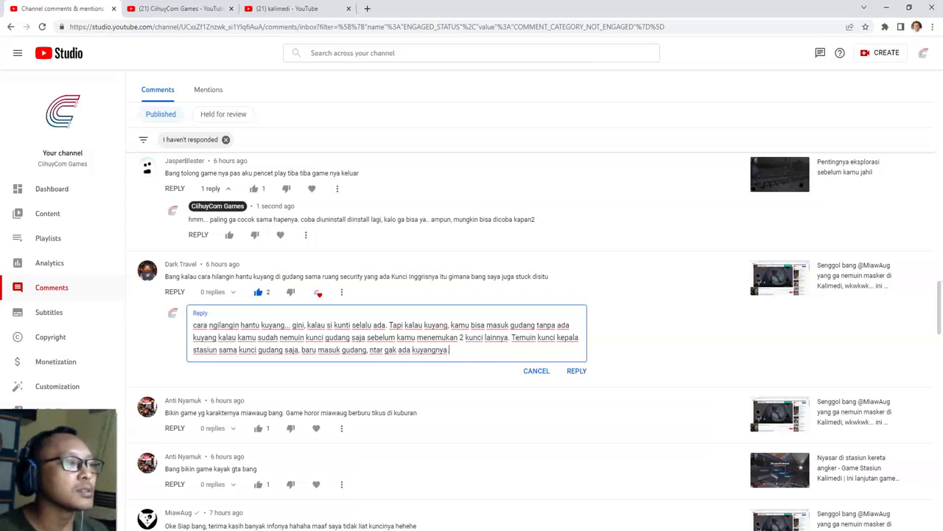
# - Insert "(tanpa kunci masinis)" after "kunci gudang saja" in the drafted kuyang reply and post it
pyautogui.press('BackSpace')
pyautogui.write('(ta')
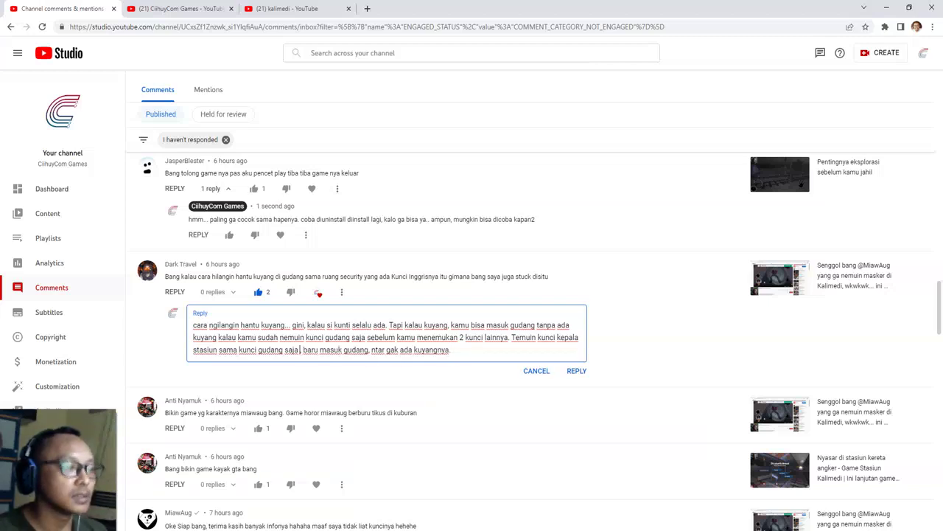
pyautogui.write('npa kunci masinis),')
pyautogui.press('BackSpace')
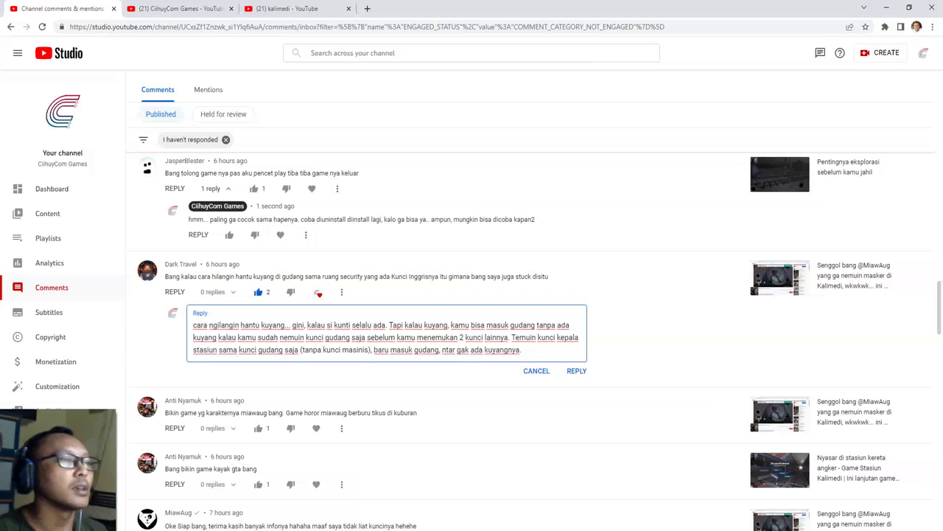
pyautogui.click(576, 371)
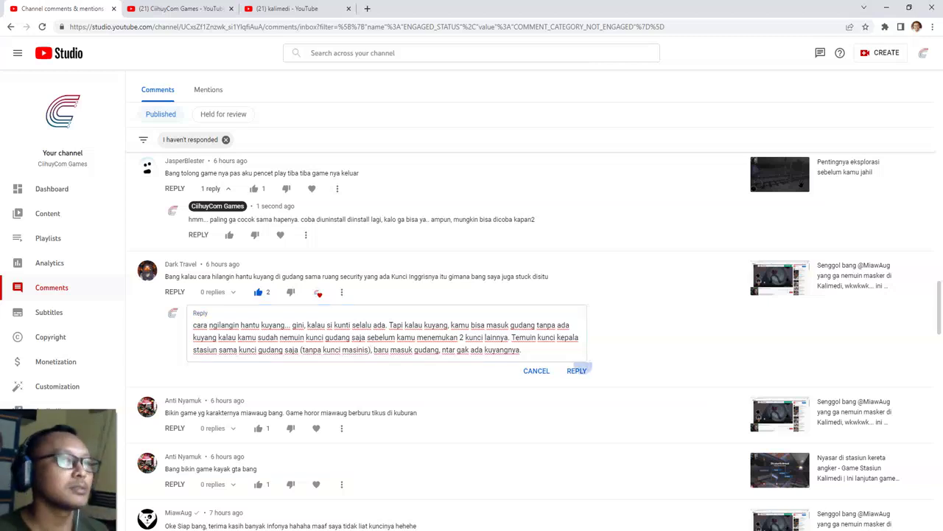
# - Like and heart the comment suggesting a game with a miawaug character, and post the reply "wkwkwk, emang gpp ya? kikiki"
pyautogui.scroll(-2, 530, 361)
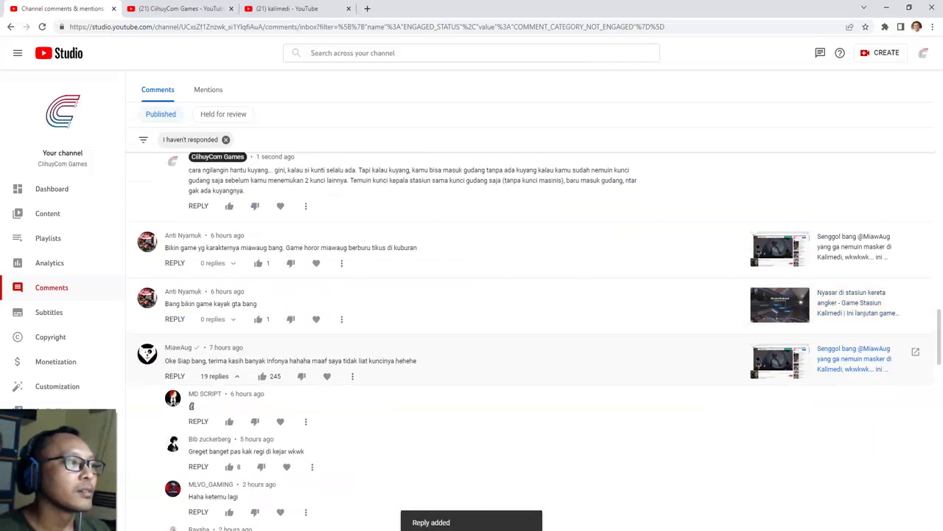
pyautogui.scroll(1, 531, 354)
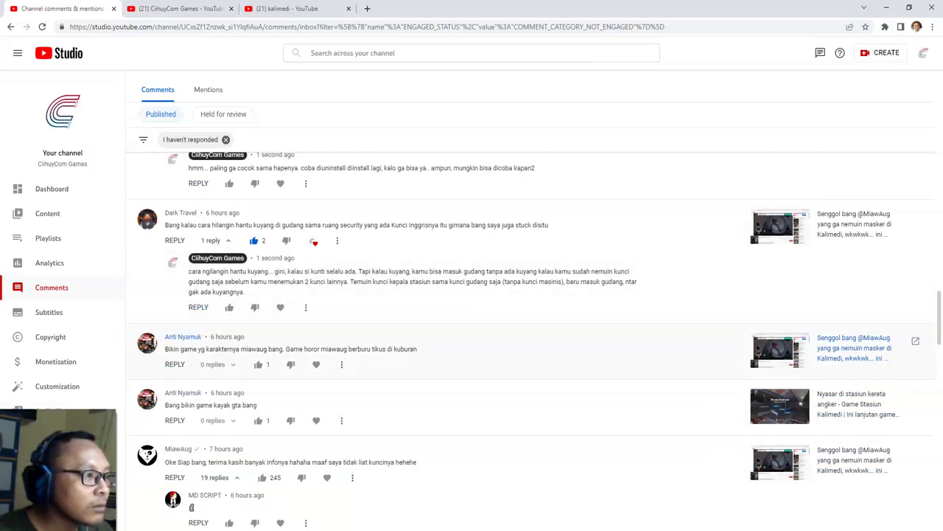
pyautogui.click(175, 364)
pyautogui.click(258, 364)
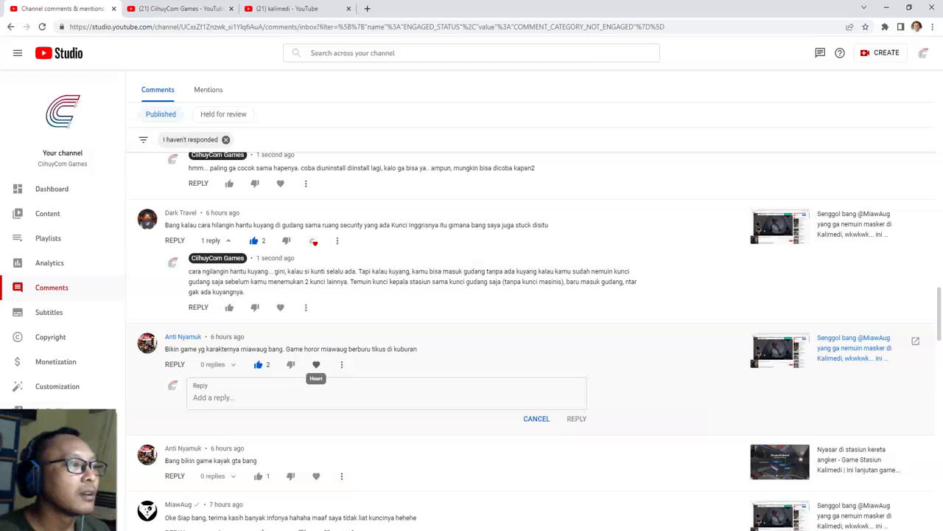
pyautogui.click(316, 364)
pyautogui.write('wkw')
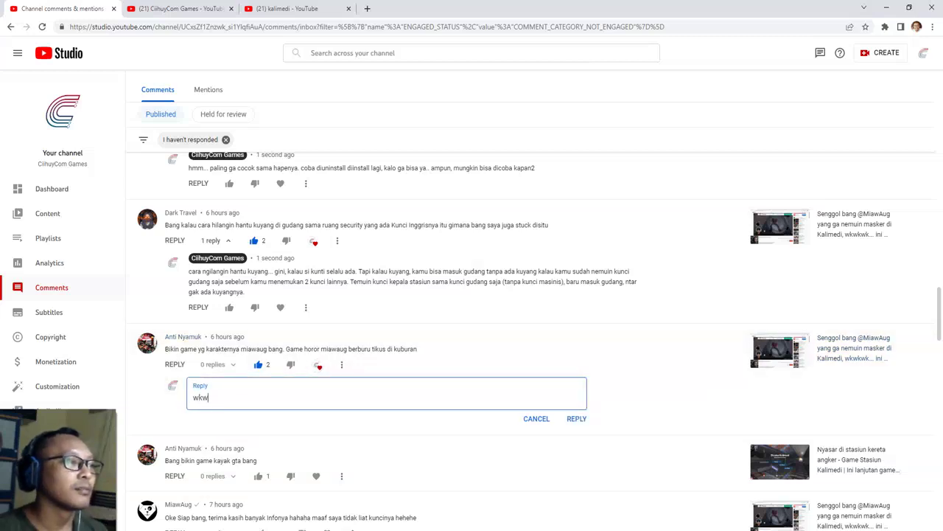
pyautogui.write('kwk, emang gpp ya?')
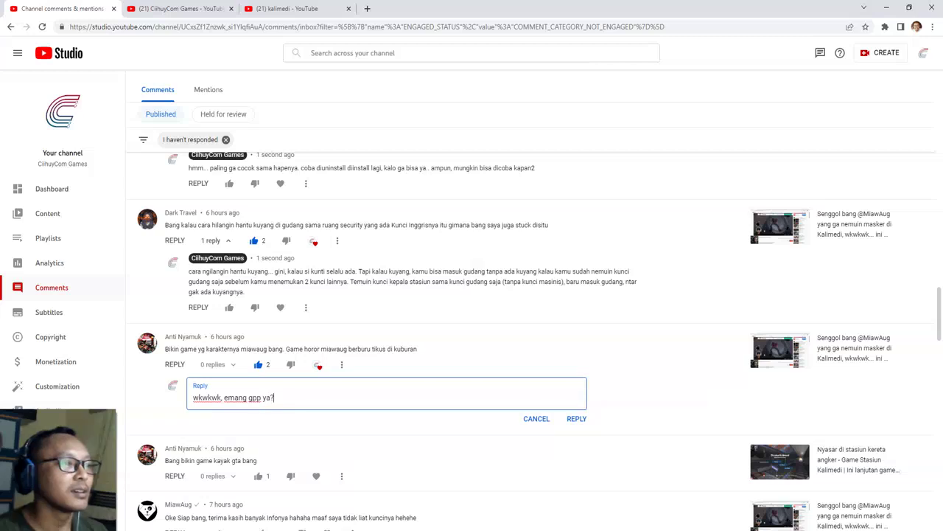
pyautogui.write(' kikiki')
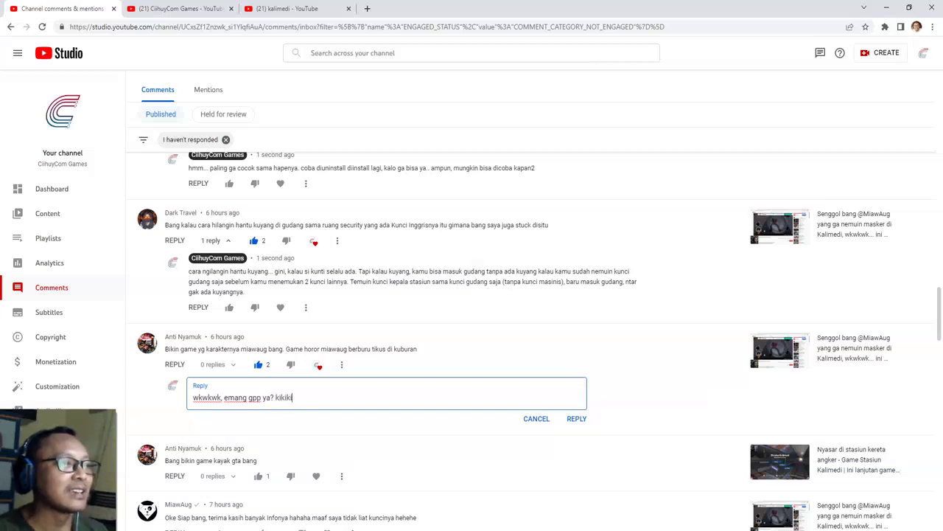
pyautogui.scroll(-2, 531, 341)
pyautogui.click(576, 263)
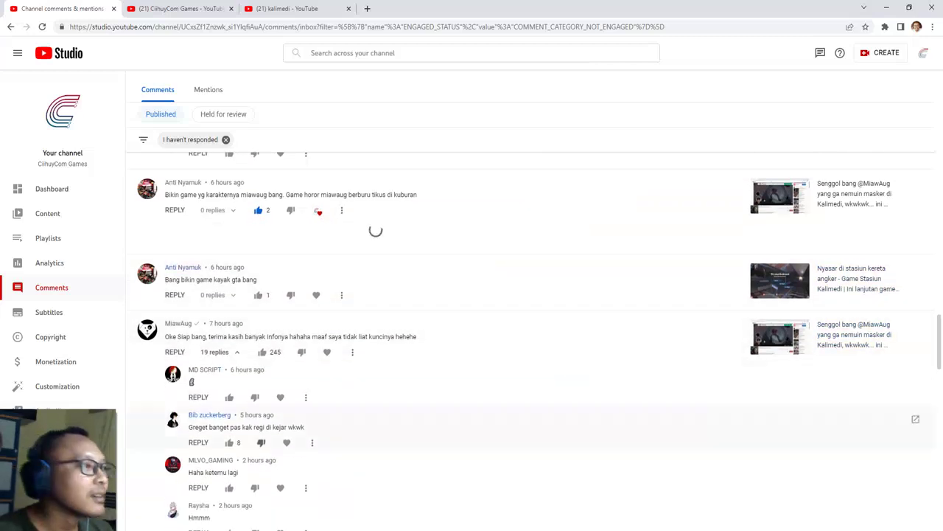
# - Like the comment "Bang bikin game kayak gta bang" and post the reply "iya yaaa.. tar insyaAloooh"
pyautogui.click(174, 314)
pyautogui.click(258, 313)
pyautogui.write('iya yaaa.. t')
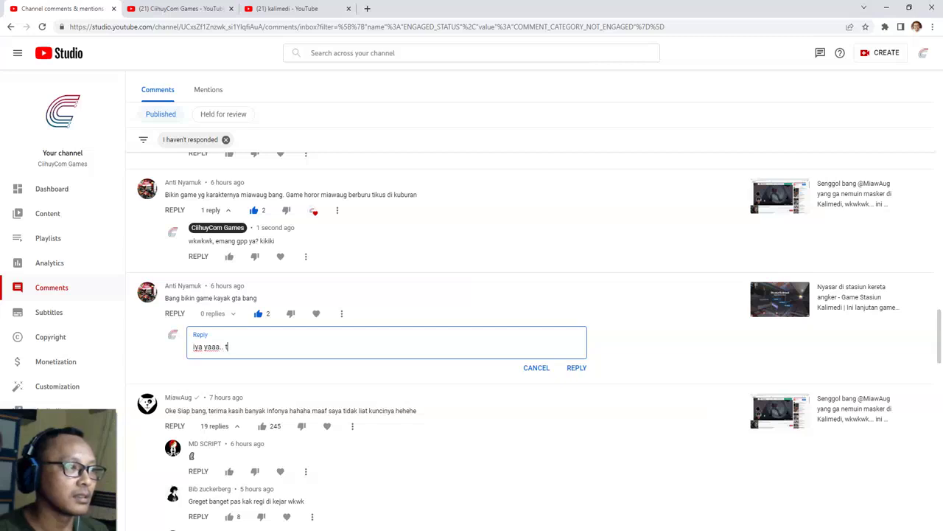
pyautogui.write('ar insyaAloooh')
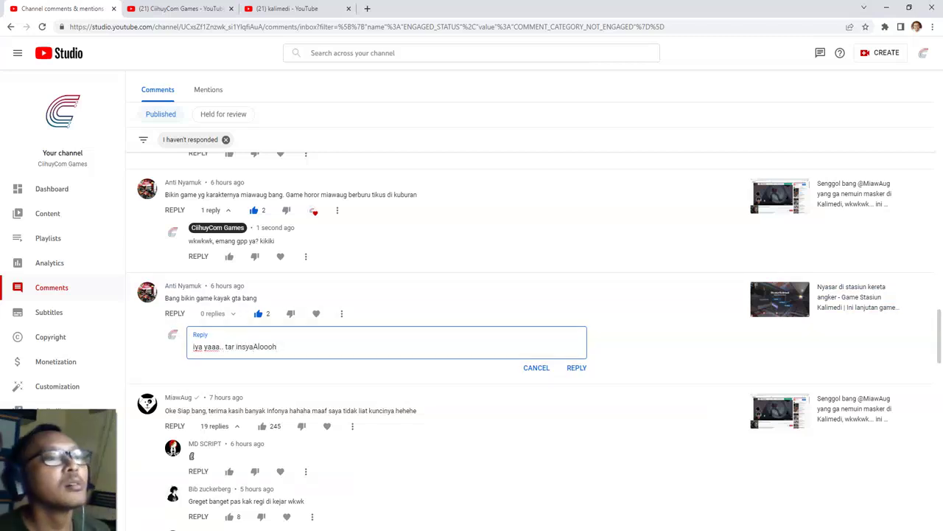
pyautogui.click(576, 368)
# - Like and heart MiawAug's "Oke Siap bang" comment and start a reply with "gapapa baang.. namanya juga menan"
pyautogui.scroll(-2, 516, 339)
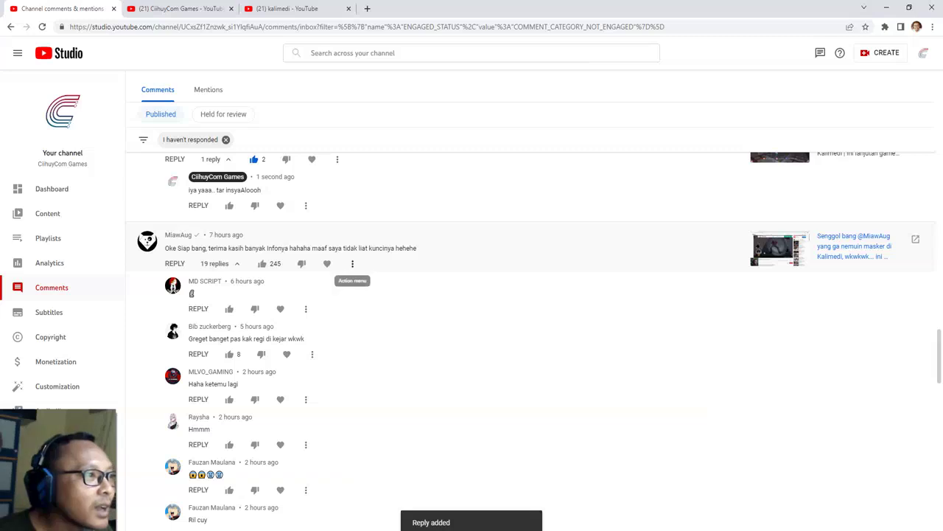
pyautogui.click(175, 263)
pyautogui.click(262, 263)
pyautogui.click(328, 263)
pyautogui.write('gapapa ba')
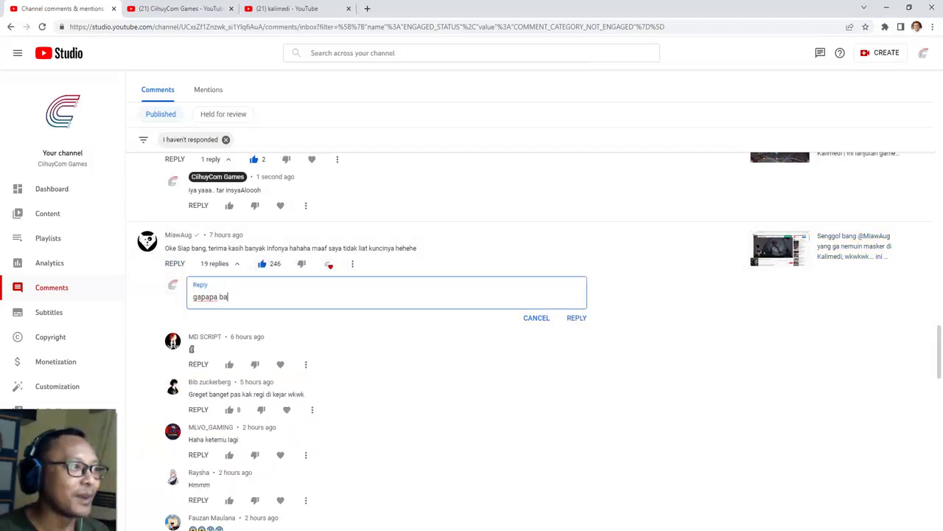
pyautogui.write('ang.. namanya ')
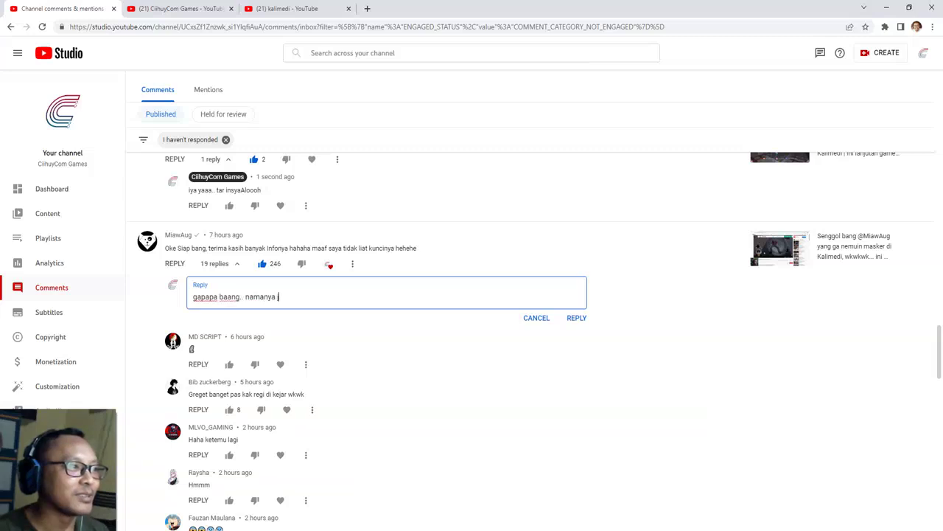
pyautogui.write('juga menan')
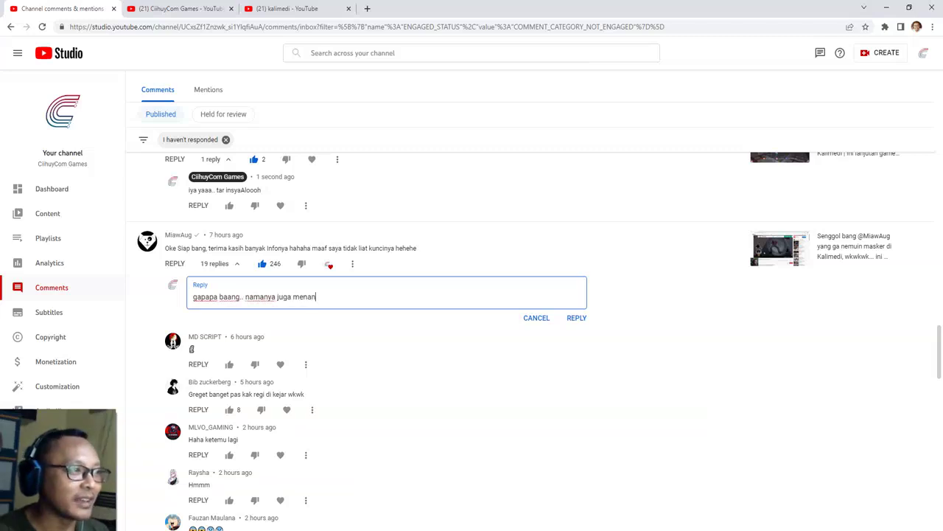
# - Complete the reply to MiawAug with "... kwkwkwwkk.. makasih banget ya dah ngenalin game saya ke temen2 lainnya." and post it
pyautogui.write('... kwkwkwwkk.. makasih bangte')
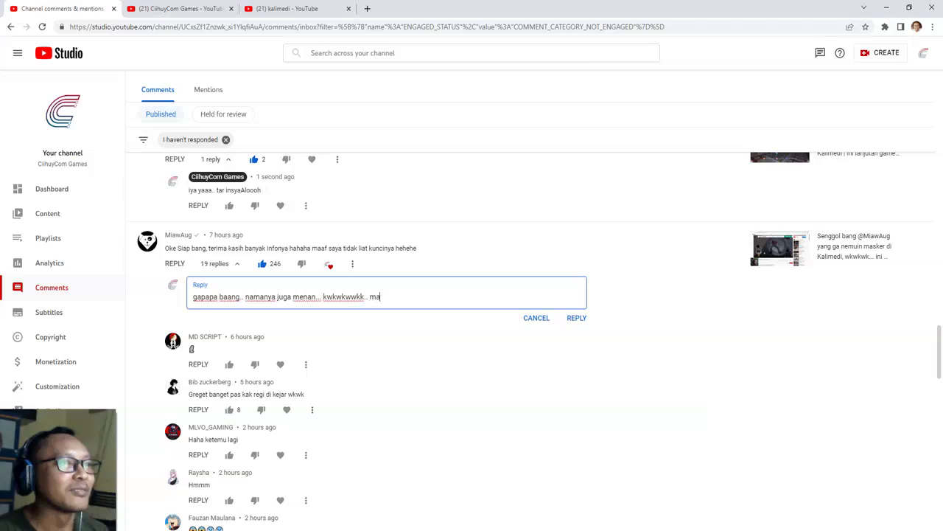
pyautogui.press('BackSpace')
pyautogui.press('BackSpace')
pyautogui.write('et')
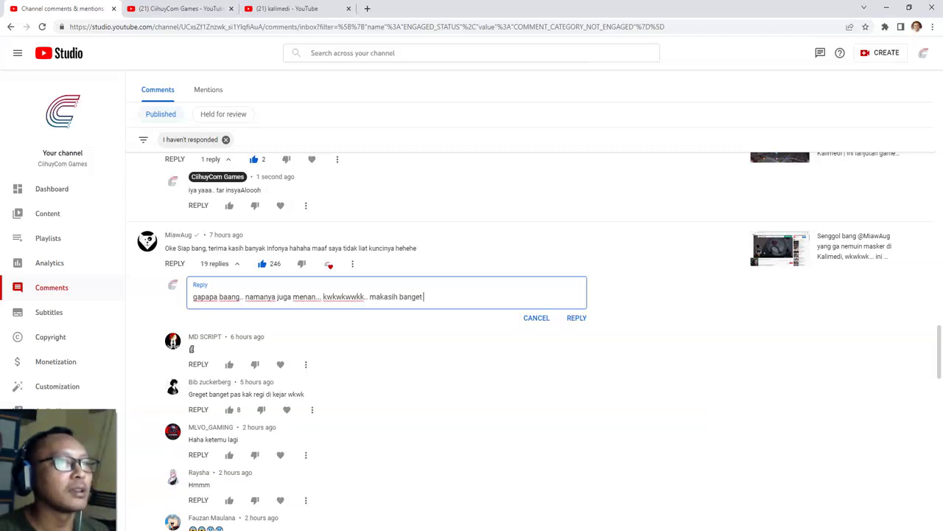
pyautogui.write(' ya dah')
pyautogui.press('BackSpace')
pyautogui.press('BackSpace')
pyautogui.press('BackSpace')
pyautogui.write('ya dah ngenalin ')
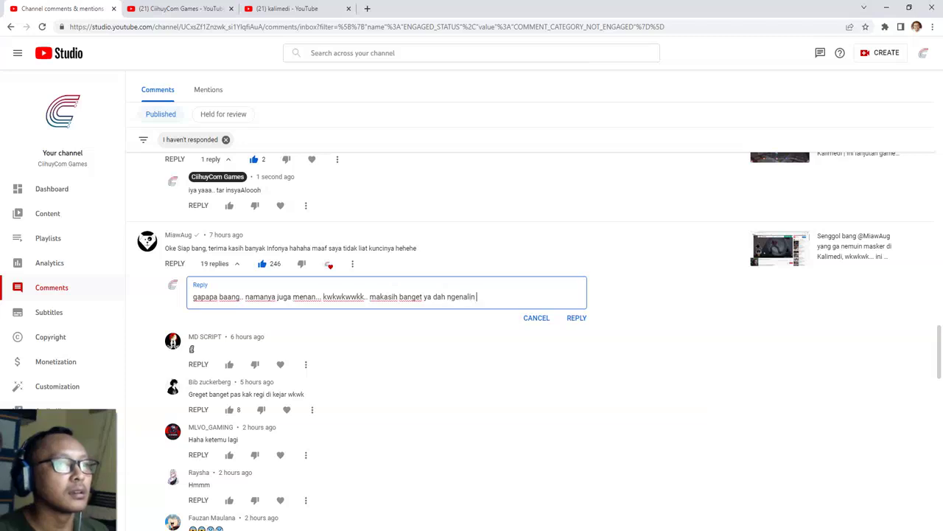
pyautogui.write('game saya')
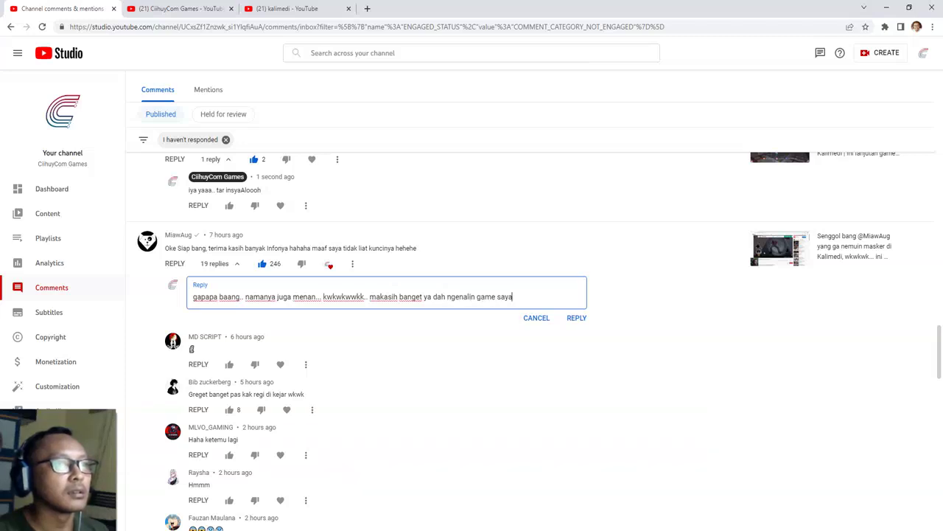
pyautogui.write(' ke temen2 lainnya.')
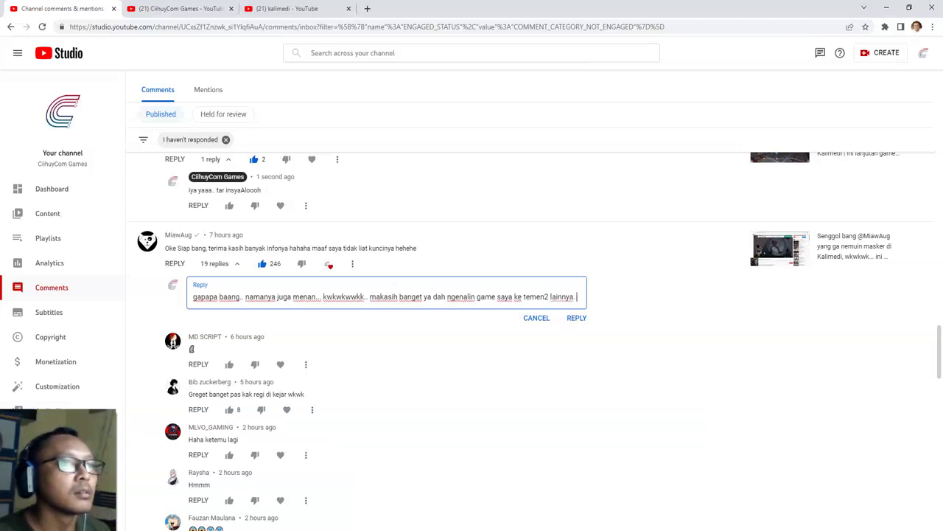
pyautogui.click(577, 317)
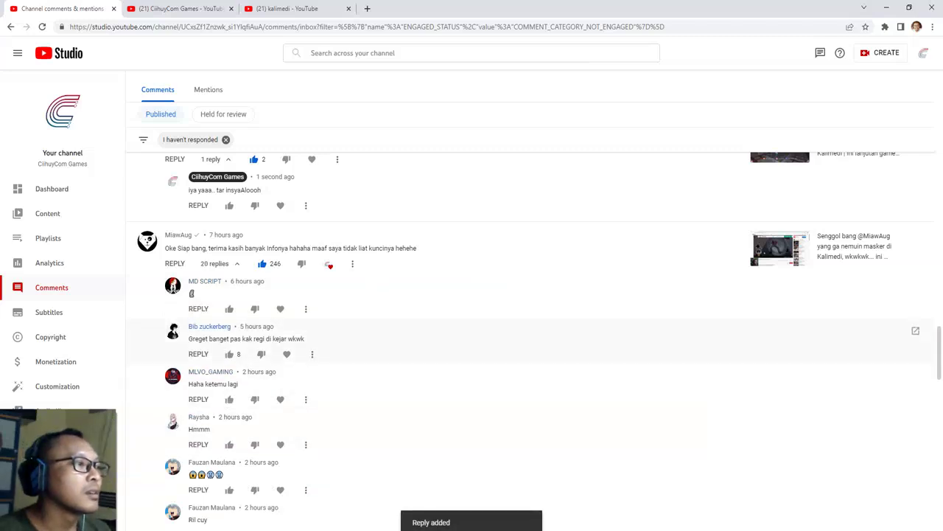
# - Look through the unanswered comments that follow the MiawAug thread to find the next one to answer
pyautogui.scroll(-10, 531, 339)
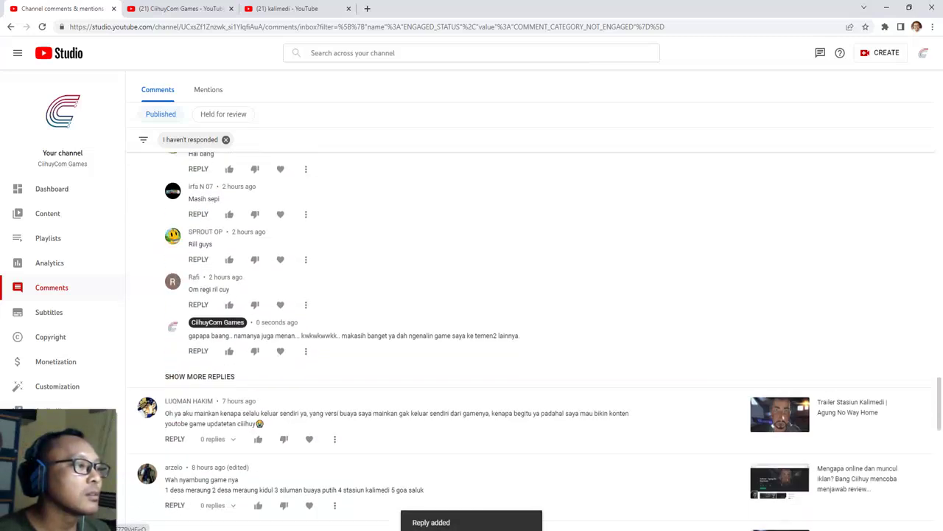
pyautogui.scroll(1, 471, 221)
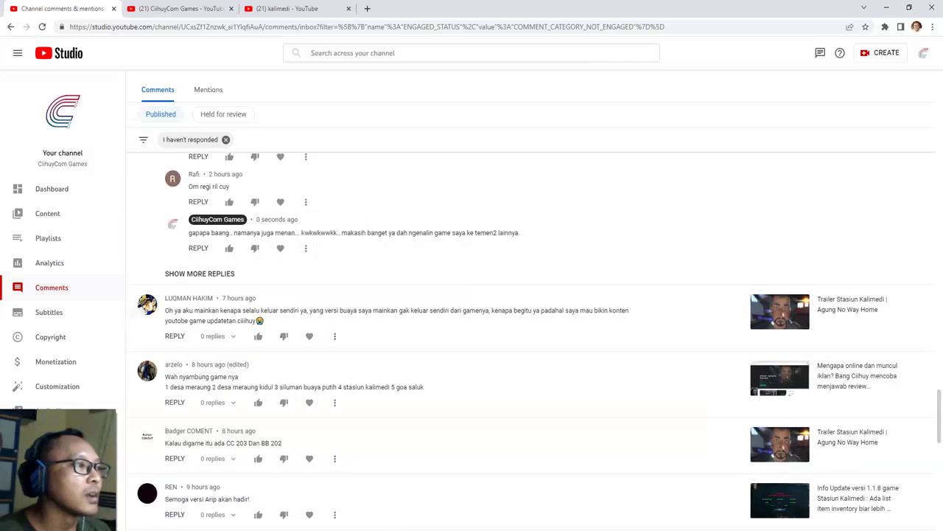
pyautogui.scroll(-2, 472, 221)
pyautogui.scroll(1, 472, 243)
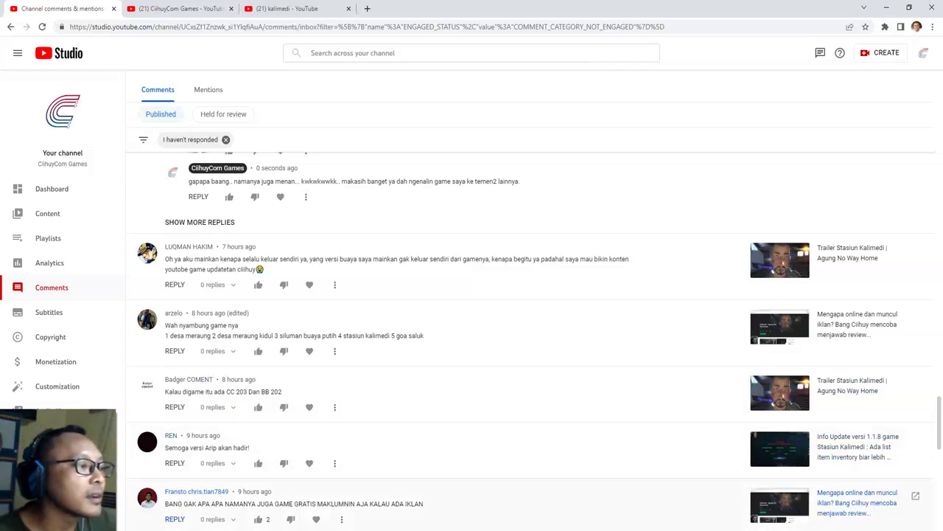
pyautogui.hotkey('alt', 'Tab')
pyautogui.hotkey('alt', 'Tab')
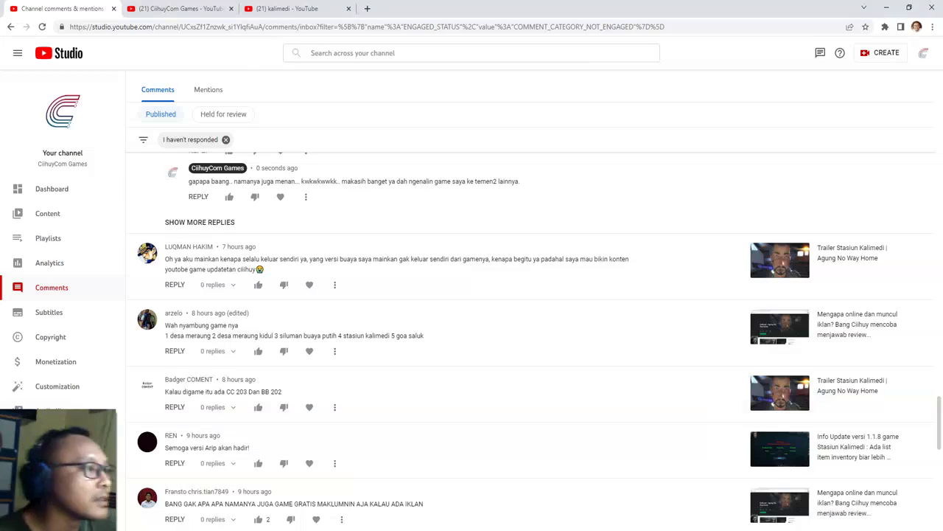
pyautogui.scroll(-5, 847, 368)
pyautogui.scroll(-10, 531, 346)
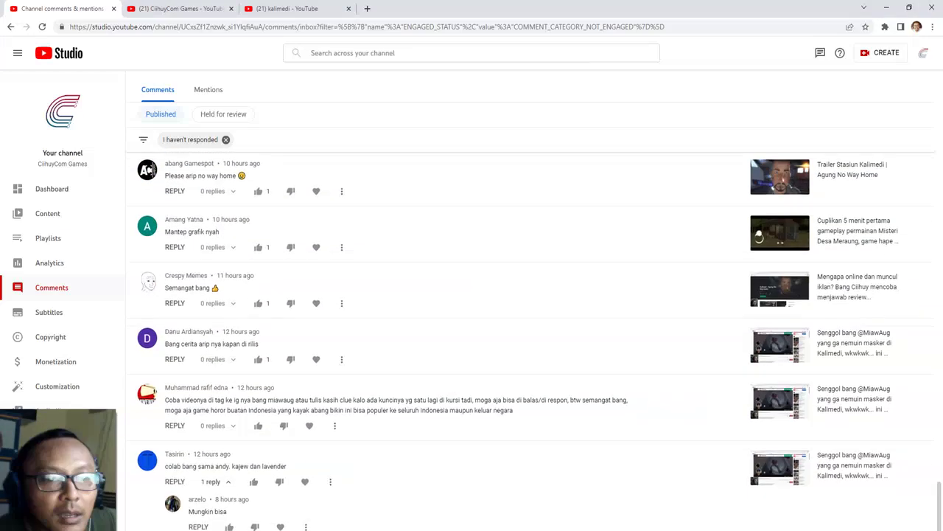
pyautogui.scroll(3, 530, 346)
pyautogui.scroll(-3, 531, 347)
pyautogui.scroll(8, 530, 347)
pyautogui.scroll(6, 531, 339)
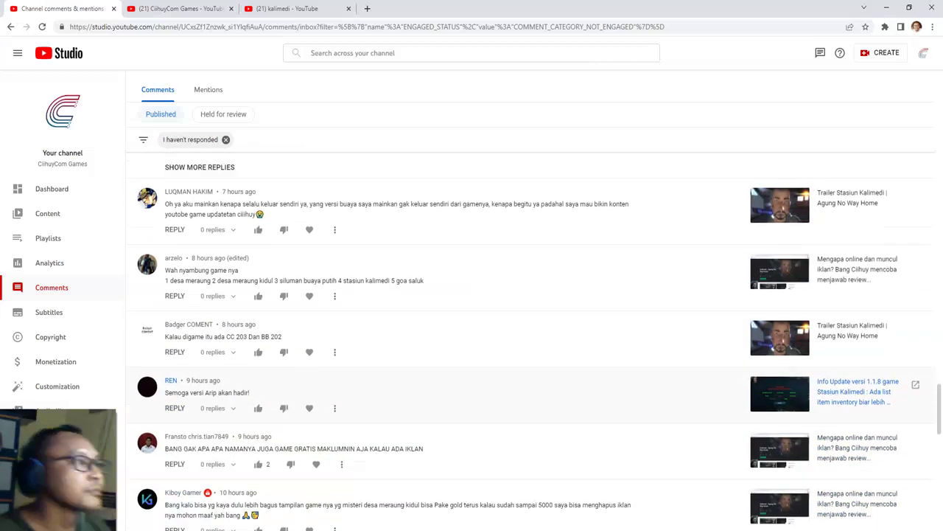
pyautogui.scroll(-2, 531, 339)
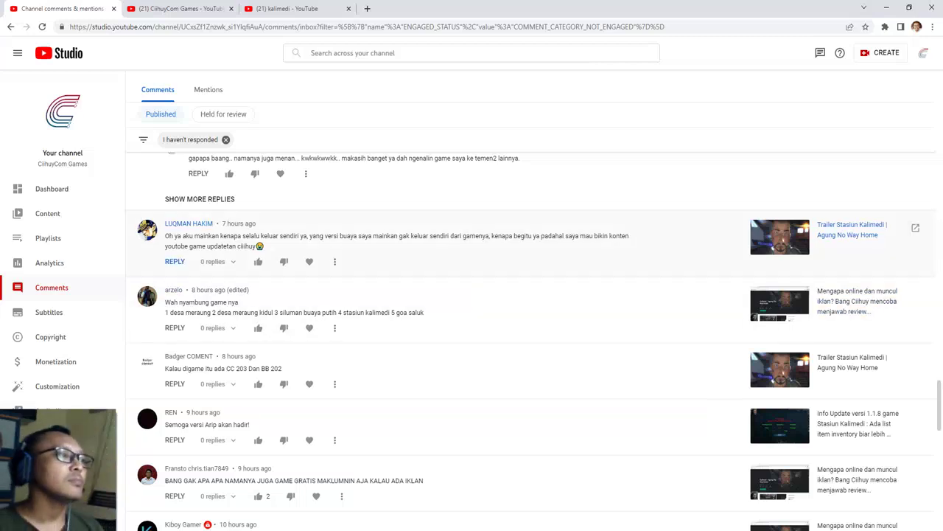
# - Start a reply to the comment about the game closing by itself: "Ooww.... mungkin yg ini berat gamenya om, krn stasiunnya ini dan bangunan2 di luarnya banyak"
pyautogui.click(175, 261)
pyautogui.write('O')
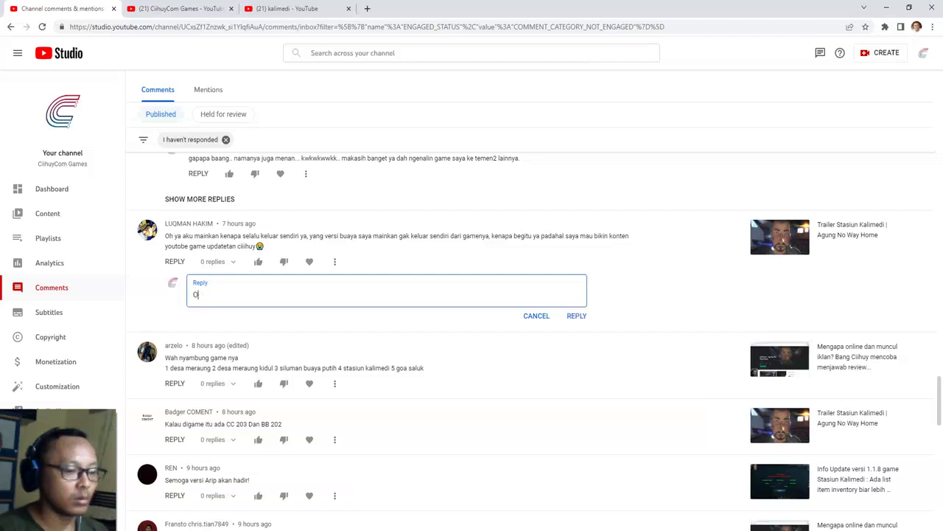
pyautogui.write('oww.... mun')
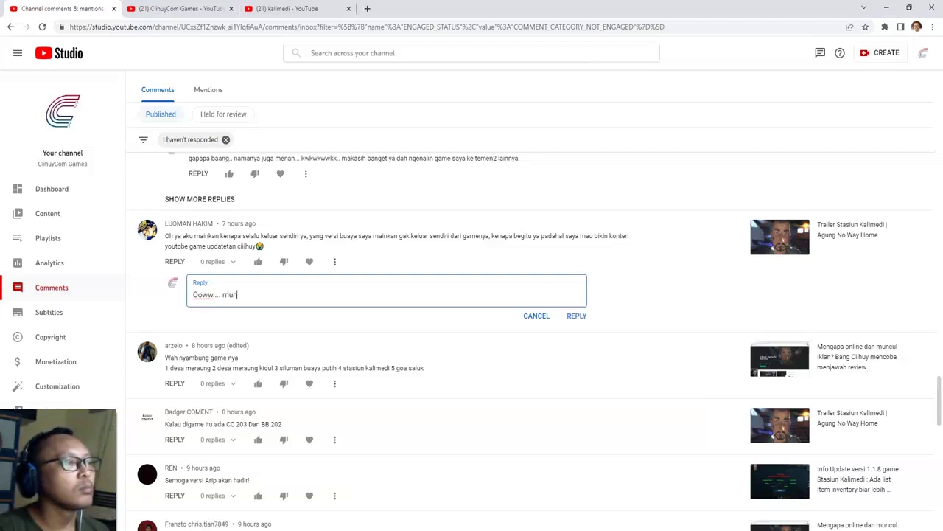
pyautogui.write('gkin yg ini berat gamenya om, krn stasiunnya ini dan bangunan2 di')
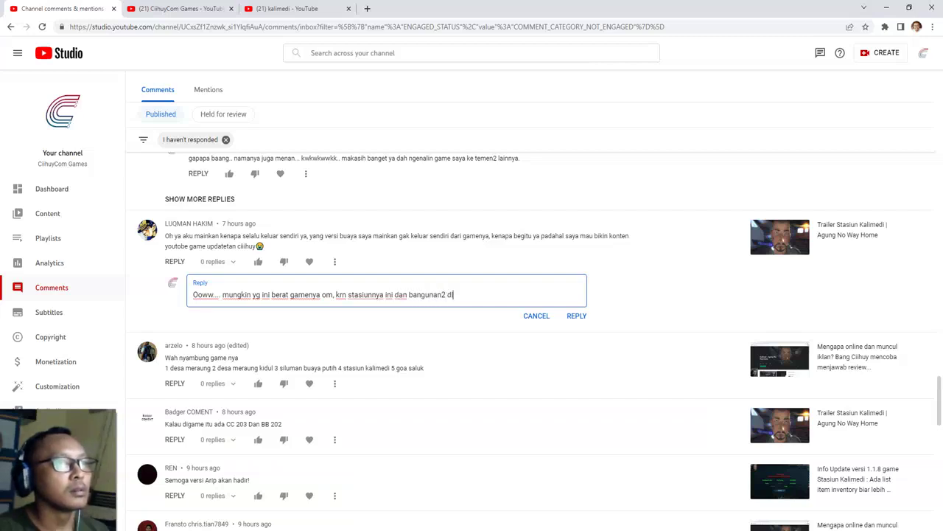
pyautogui.write(' luarnya')
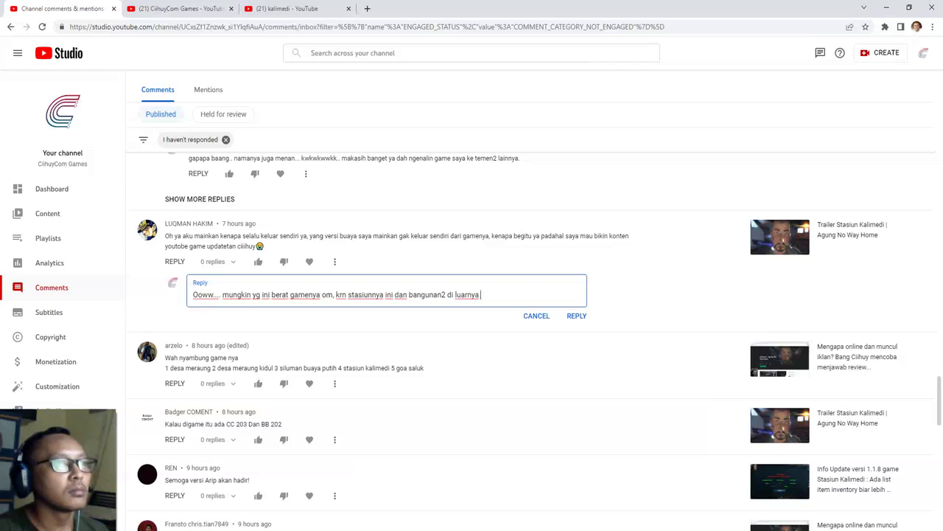
pyautogui.write('banyak')
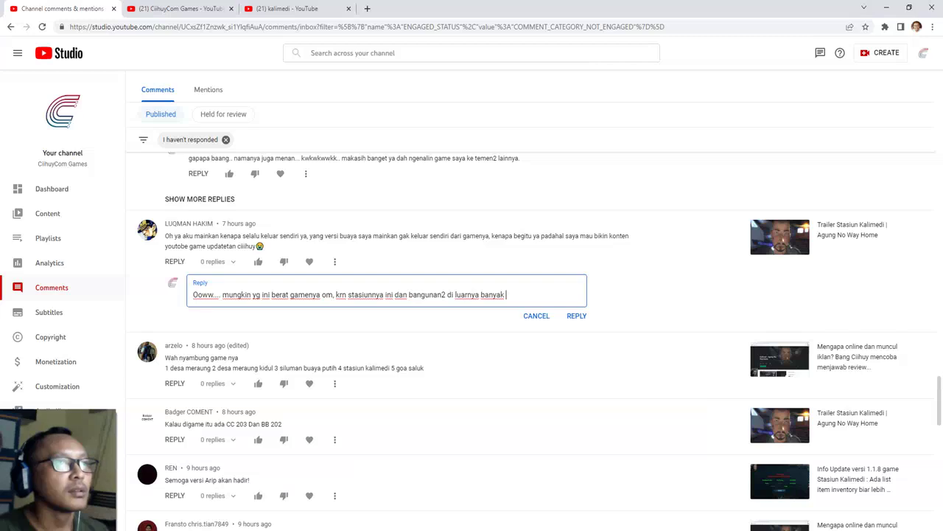
# - Reword the draft reply after "krn" to "stasiun dan bangunan2 yang ada di sekitarnya banyak jadi"
pyautogui.hotkey('ctrl', 'shift', 'Left')
pyautogui.hotkey('ctrl', 'shift', 'Left')
pyautogui.hotkey('ctrl', 'shift', 'Left')
pyautogui.hotkey('ctrl', 'shift', 'Left')
pyautogui.hotkey('ctrl', 'shift', 'Left')
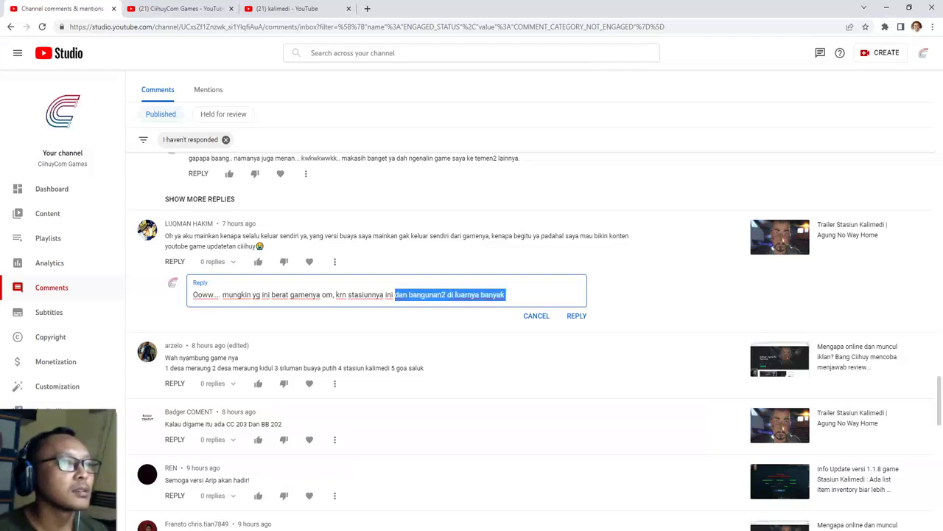
pyautogui.press('BackSpace')
pyautogui.press('BackSpace')
pyautogui.press('BackSpace')
pyautogui.press('BackSpace')
pyautogui.press('BackSpace')
pyautogui.press('BackSpace')
pyautogui.press('BackSpace')
pyautogui.press('BackSpace')
pyautogui.write('dan ')
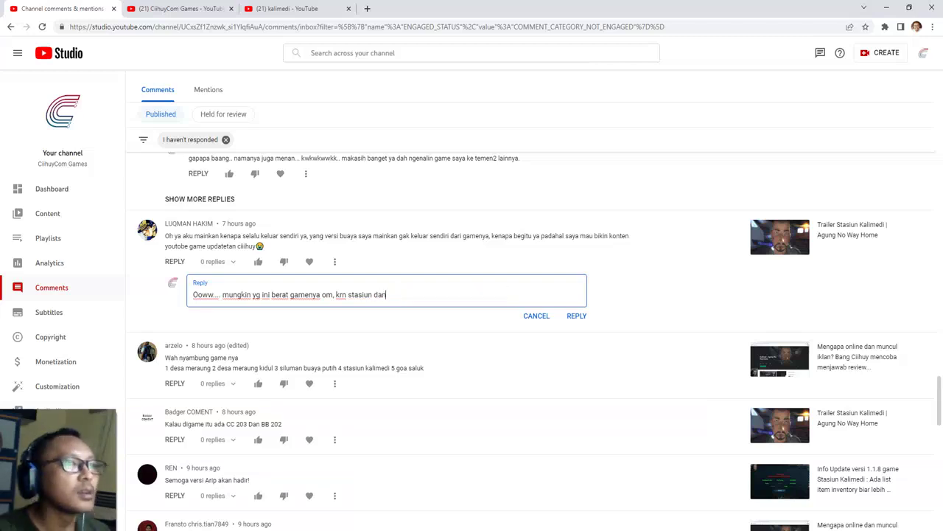
pyautogui.write('bangu')
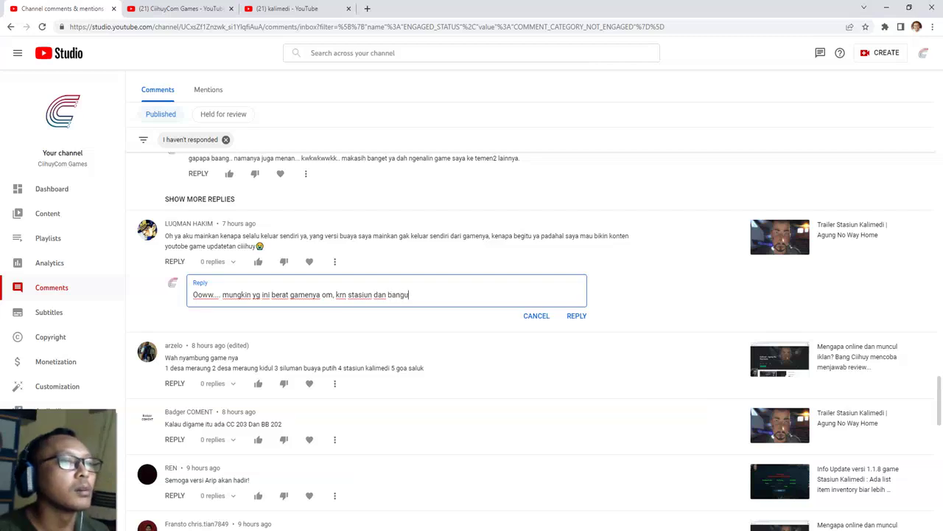
pyautogui.write('nan2 y')
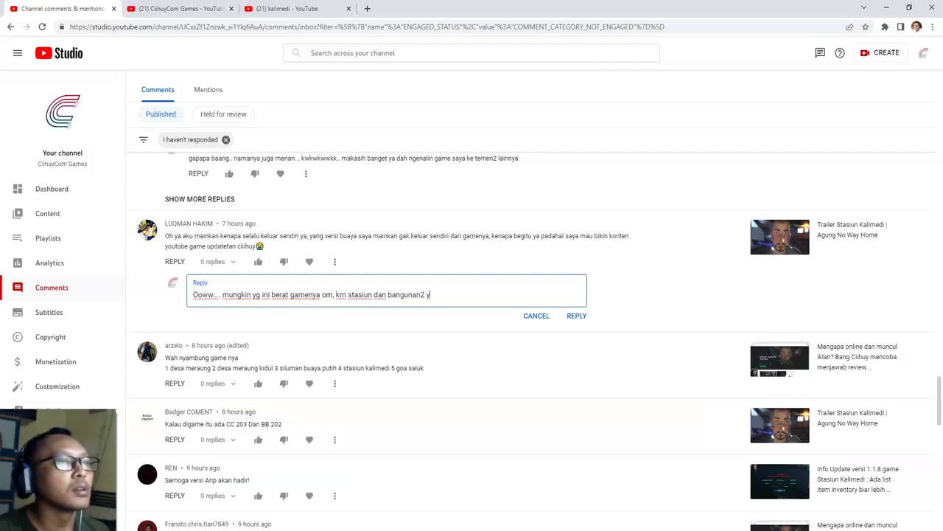
pyautogui.write('ang ada di sekitar')
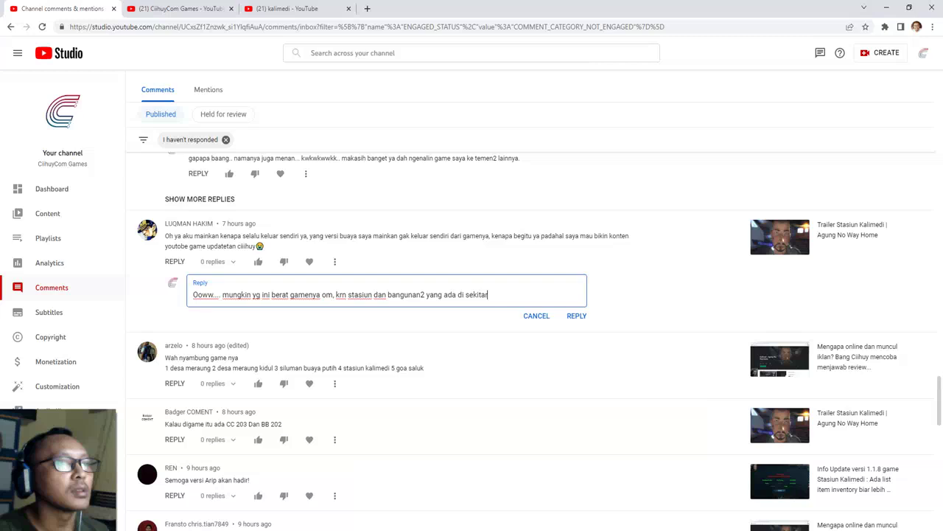
pyautogui.write('nya banyak jadi')
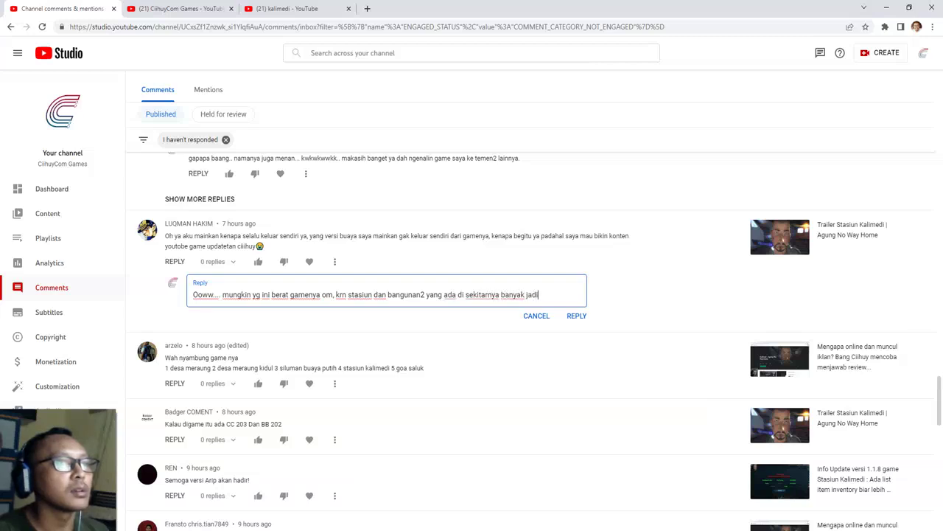
# - Finish the draft reply with "ngelag... tar lagi bikin game yang gak terlalu banyak bangunannya deh" and post it
pyautogui.write(' ngelag... tar')
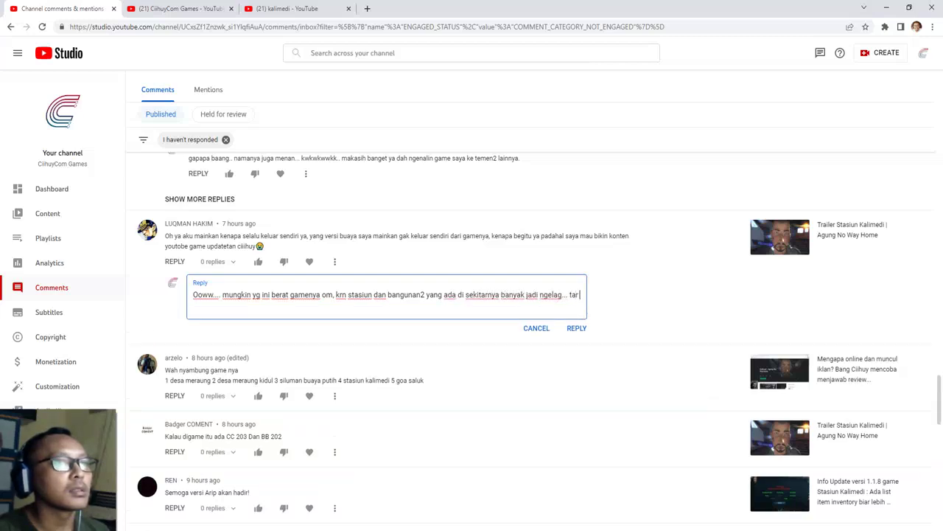
pyautogui.write(' lagi bikin')
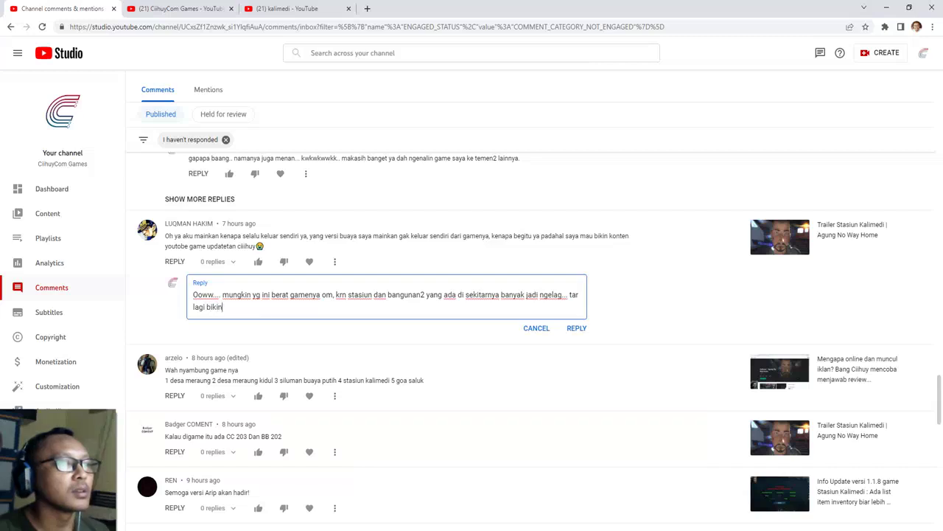
pyautogui.write(' game yang gak terl')
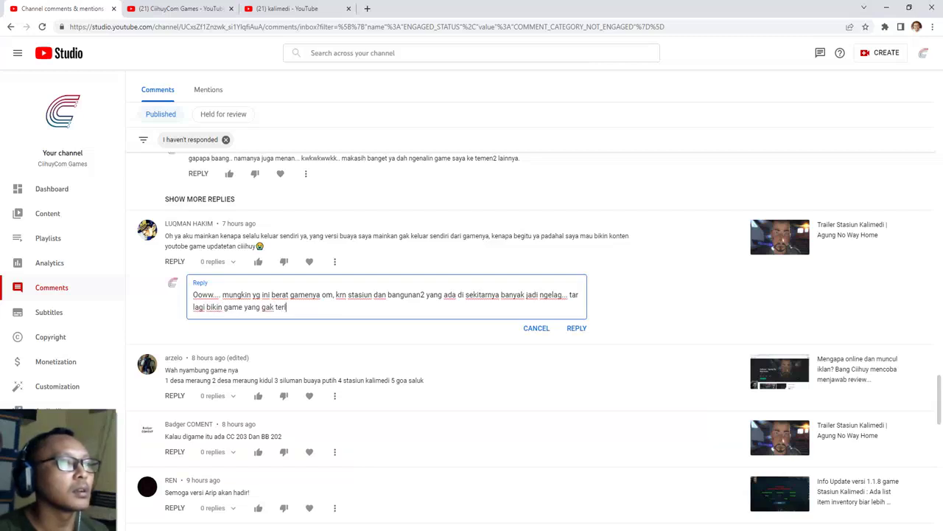
pyautogui.write('alu banyak bangunannya deh')
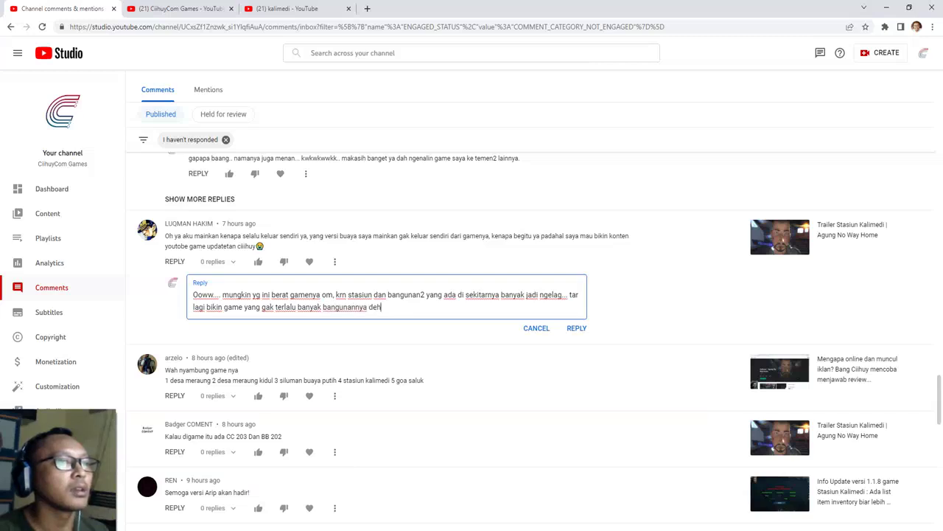
pyautogui.click(576, 328)
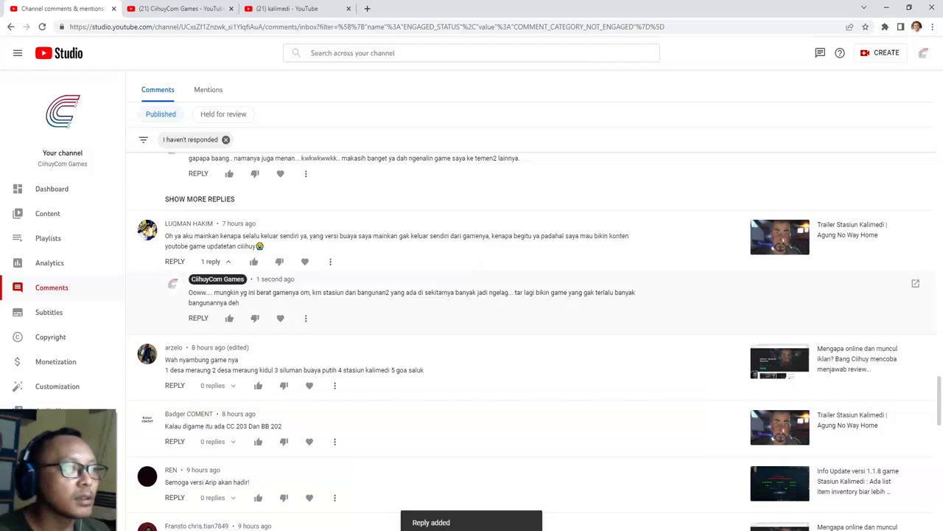
# - Like and heart the comment listing the five connected games from desa meraung to goa saluk, and open a reply to it
pyautogui.scroll(-3, 516, 368)
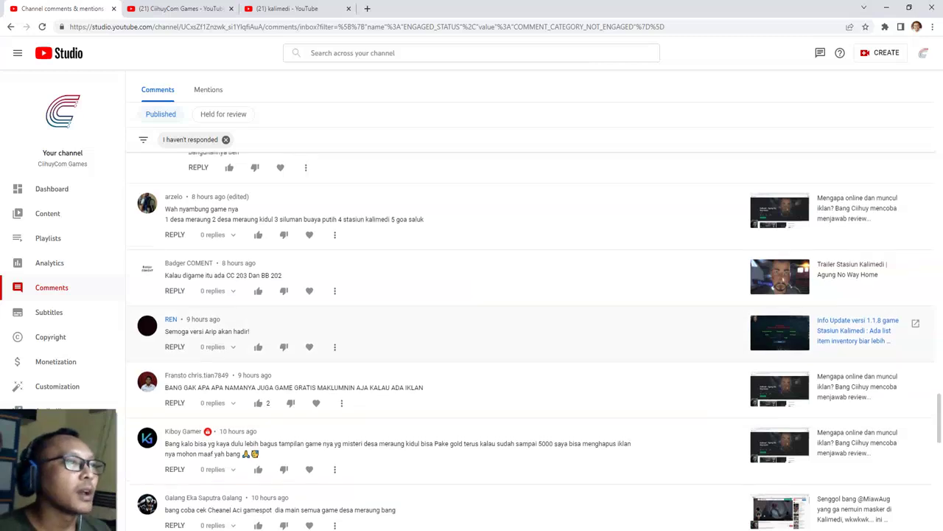
pyautogui.scroll(2, 516, 332)
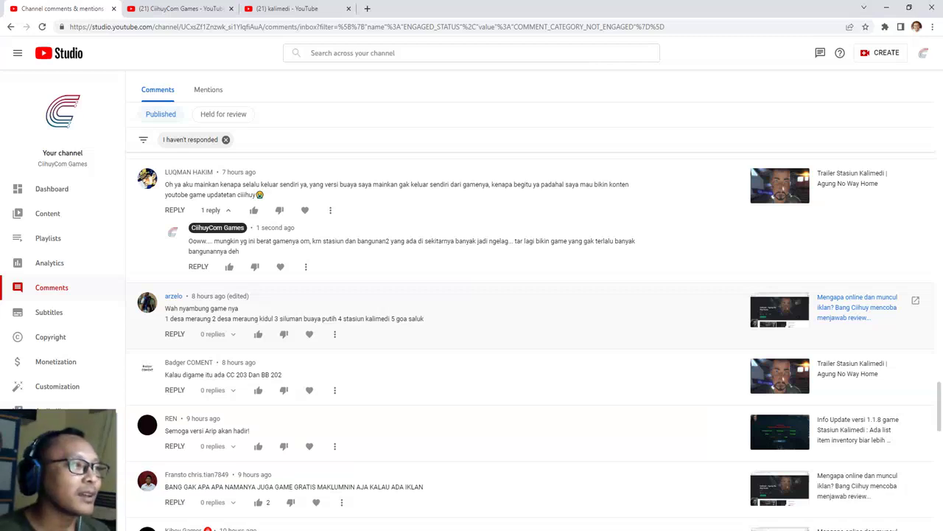
pyautogui.scroll(-1, 531, 341)
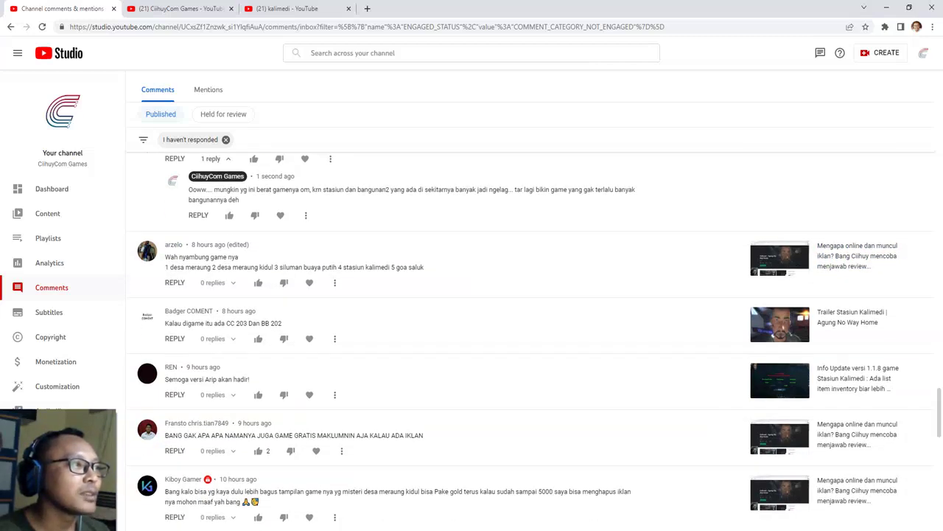
pyautogui.scroll(-1, 532, 341)
pyautogui.scroll(2, 309, 394)
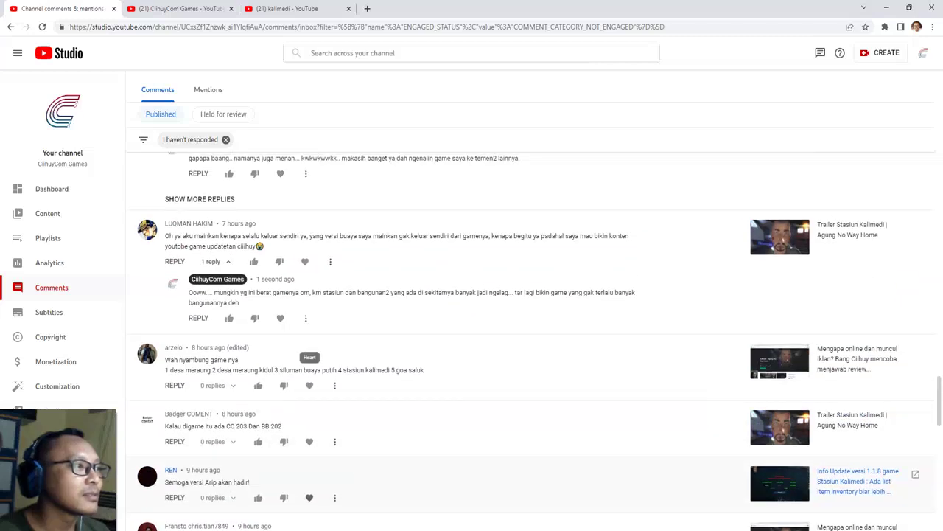
pyautogui.scroll(-1, 309, 394)
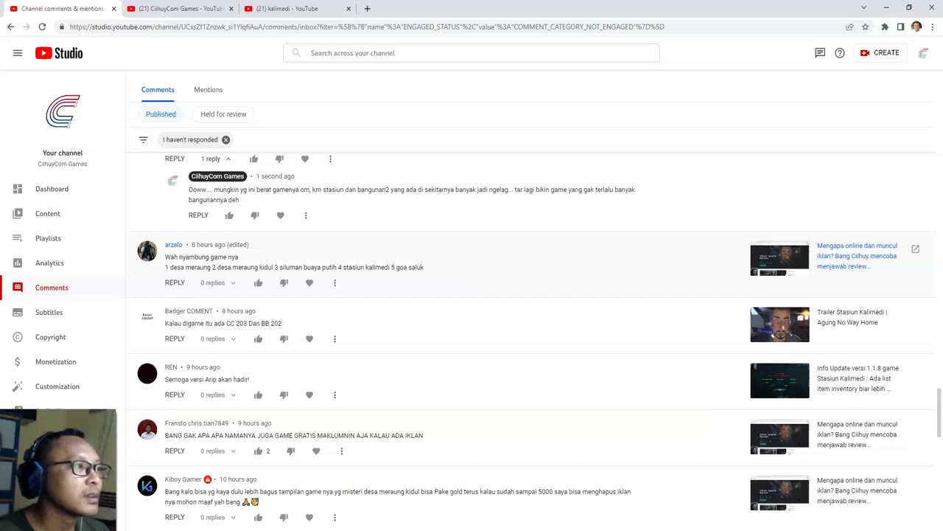
pyautogui.click(174, 282)
pyautogui.click(258, 282)
pyautogui.click(317, 282)
# - Post the reply "iyaaa makasih ya dah ngikutin.. nanti bakal ada lanjutannya lagi.. tp mungkin masih lamaaaaaa." to the comment about the connected games
pyautogui.write('iyaaa maa')
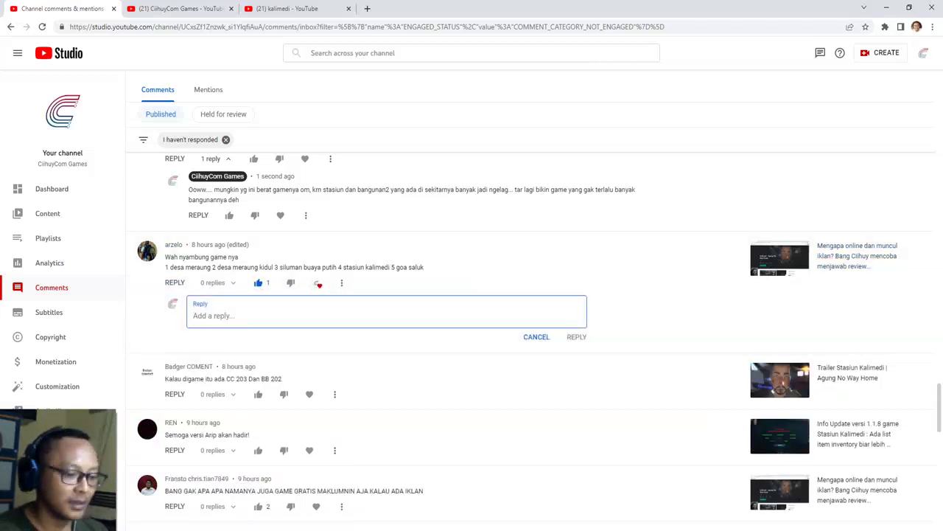
pyautogui.write('kasih ya da')
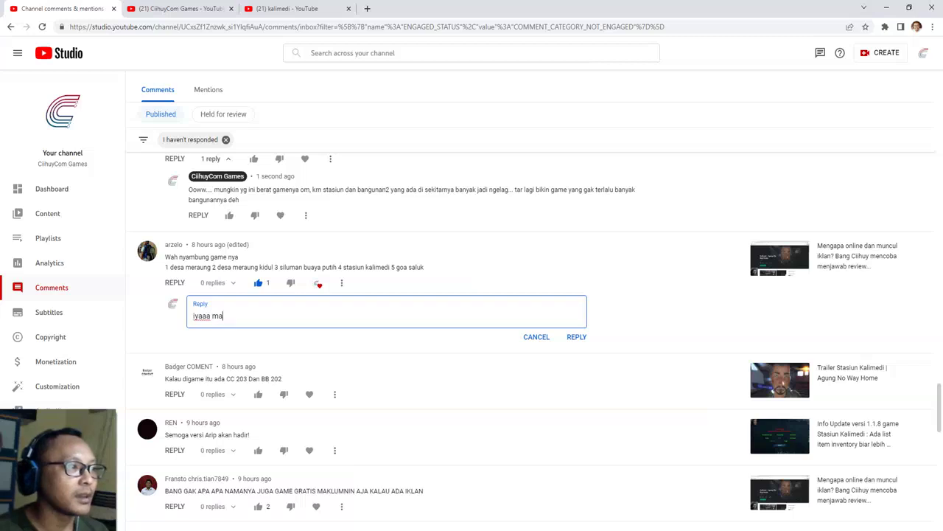
pyautogui.write('h')
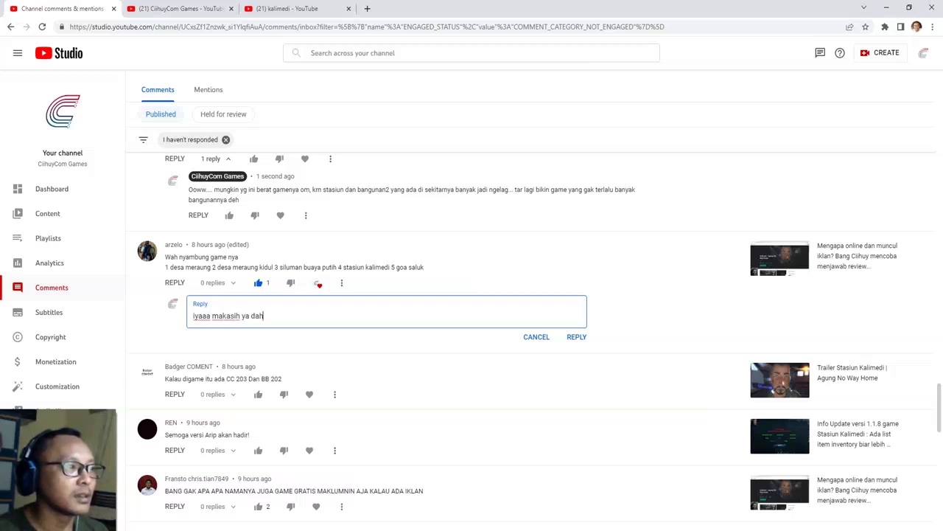
pyautogui.write(' ngikutin.. nanti bakal ada lanjutannya lagi')
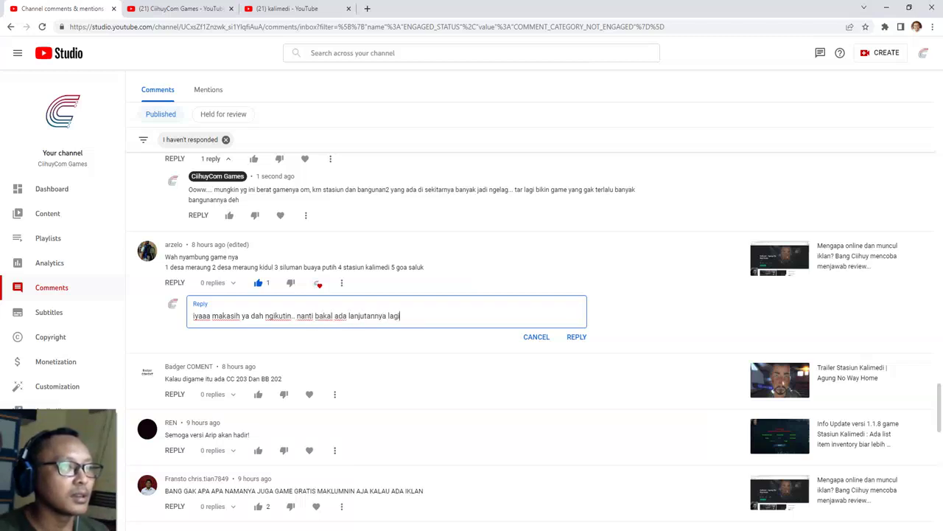
pyautogui.write('.. tp')
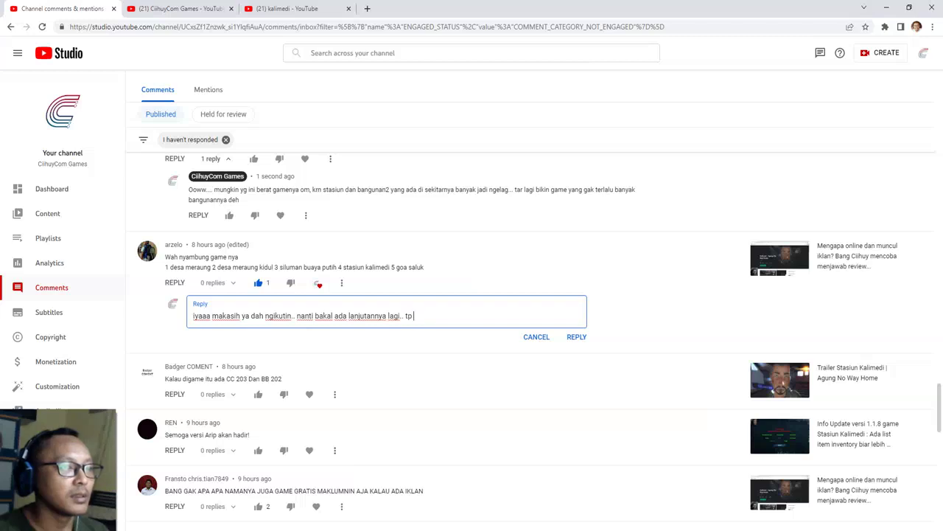
pyautogui.write(' mungkin ma')
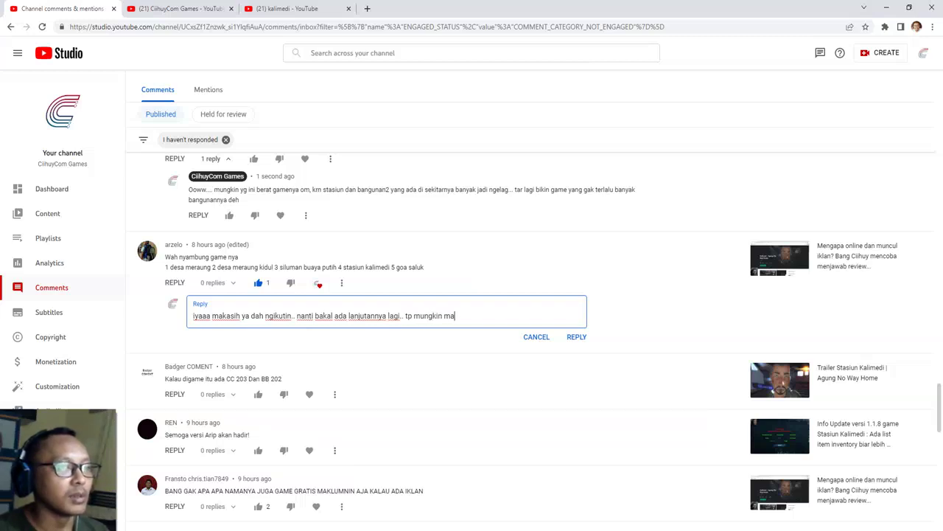
pyautogui.write('sih lamaaaaaa.')
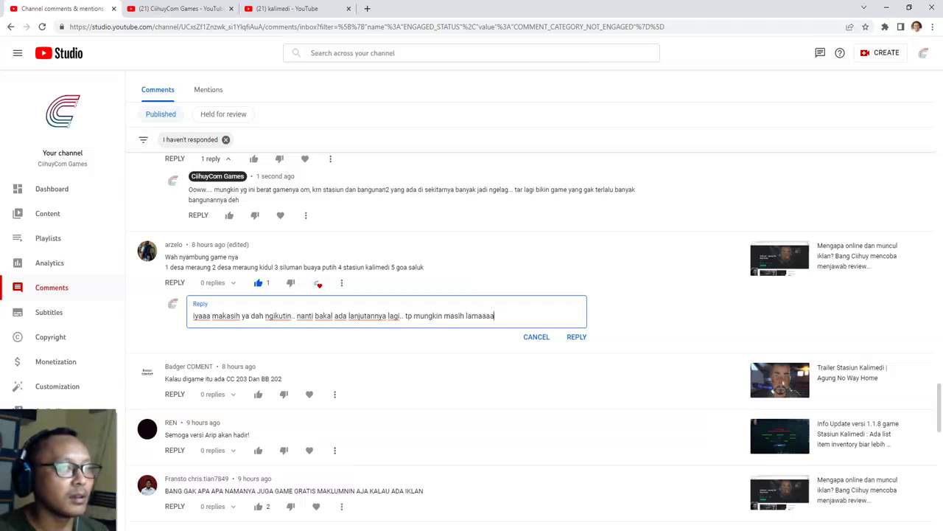
pyautogui.click(576, 337)
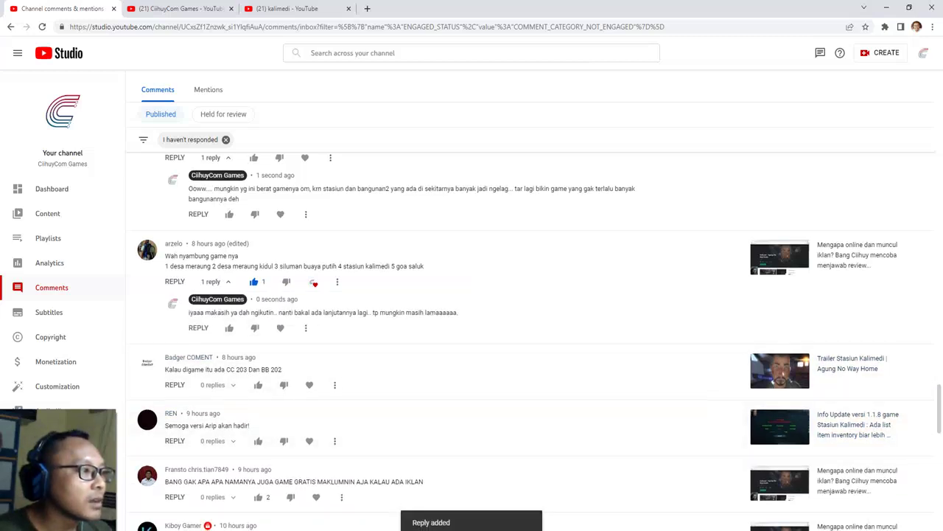
# - Like and heart the comment about CC 203 and BB 202, and post the reply "iya kali yak.. saya sendiri gak apal"
pyautogui.scroll(-2, 531, 339)
pyautogui.click(175, 283)
pyautogui.click(258, 283)
pyautogui.click(317, 284)
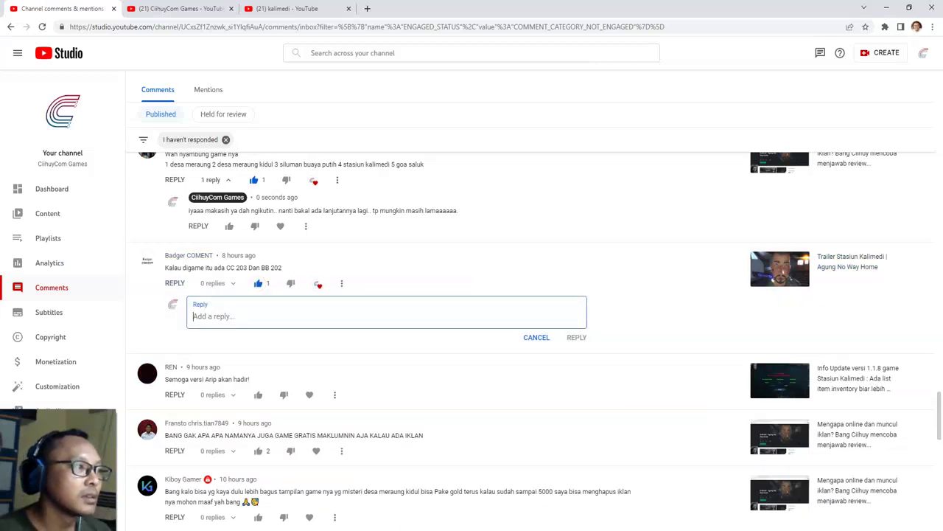
pyautogui.write('iya kali yak')
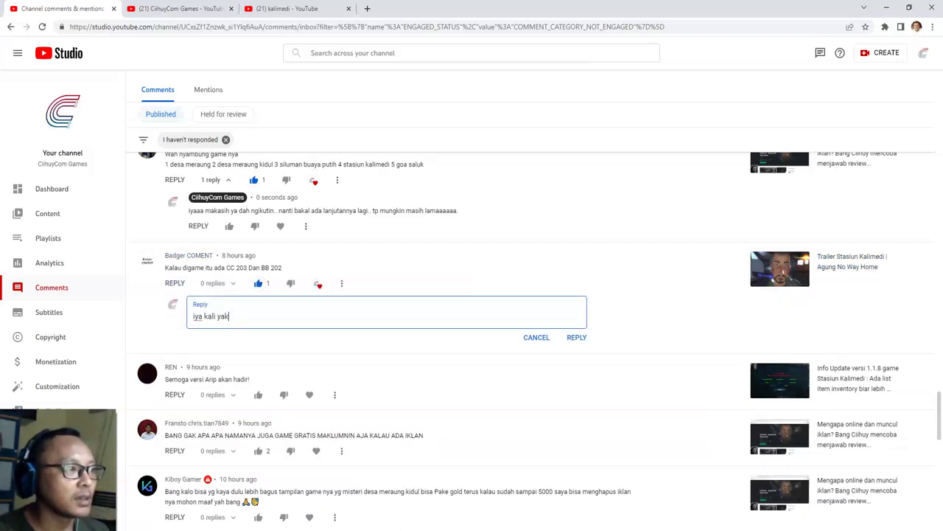
pyautogui.write('.. saya sendiri gak apal')
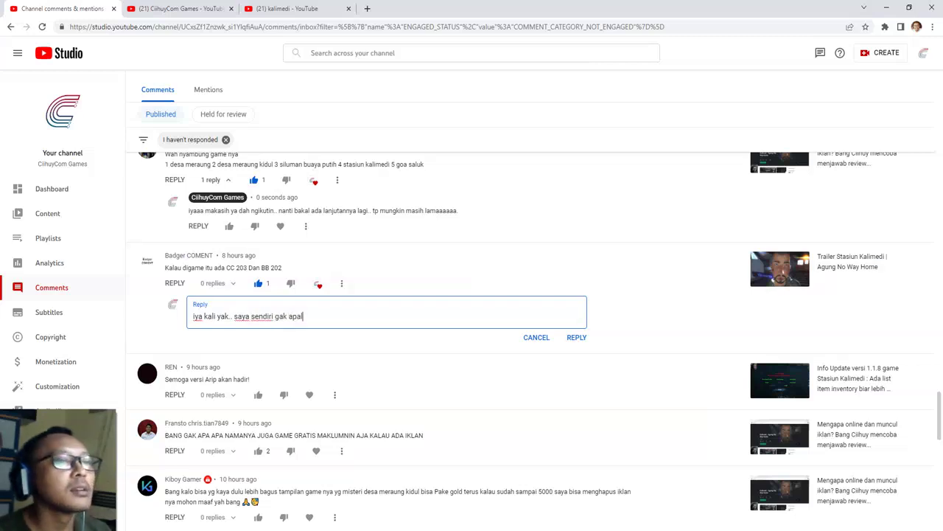
pyautogui.click(576, 337)
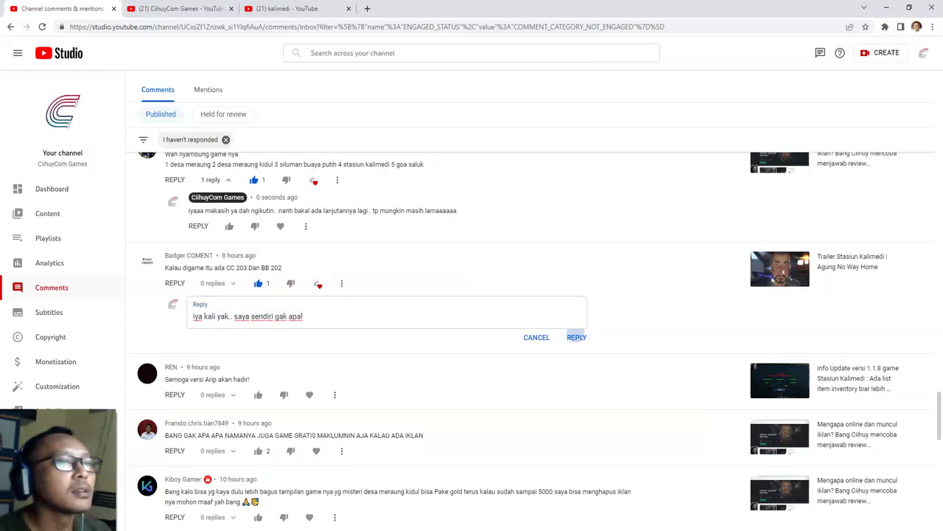
# - Reply "iya, segera..." to the comment hoping for the Arip version
pyautogui.click(174, 386)
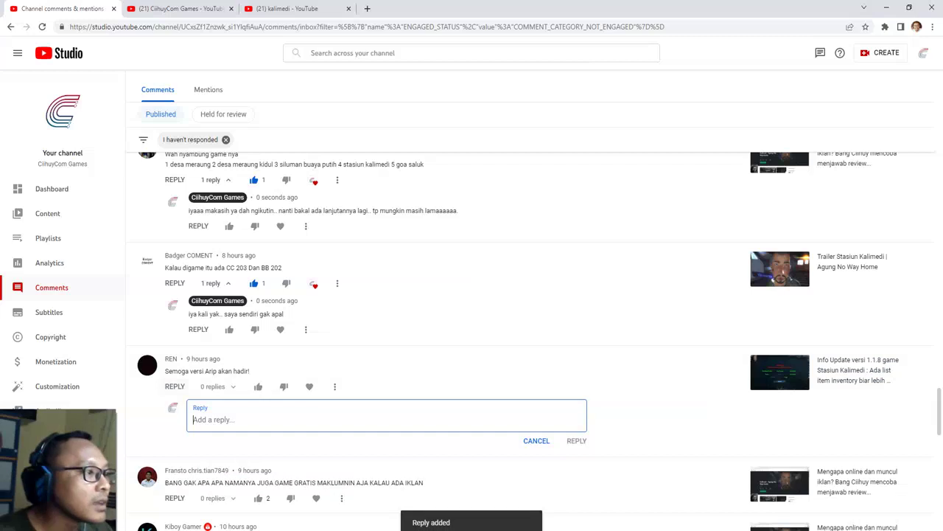
pyautogui.write('iya')
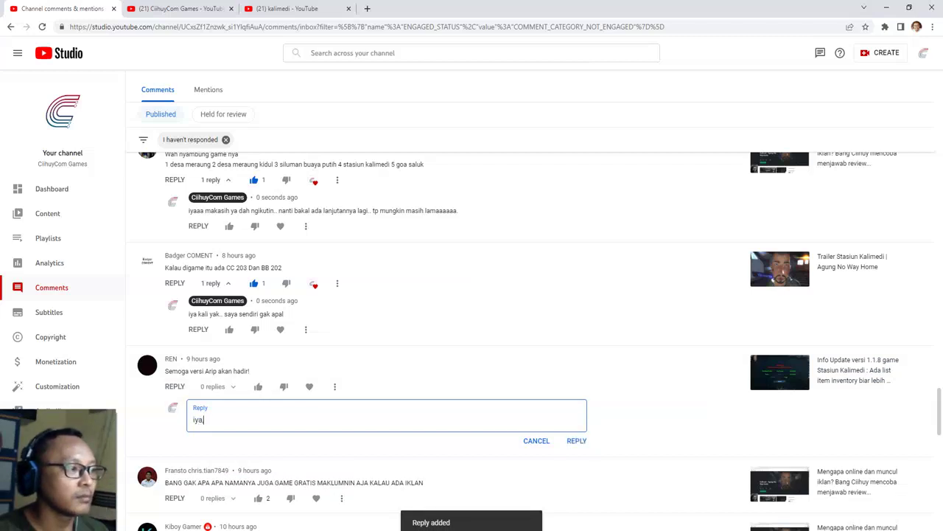
pyautogui.write(', segera...')
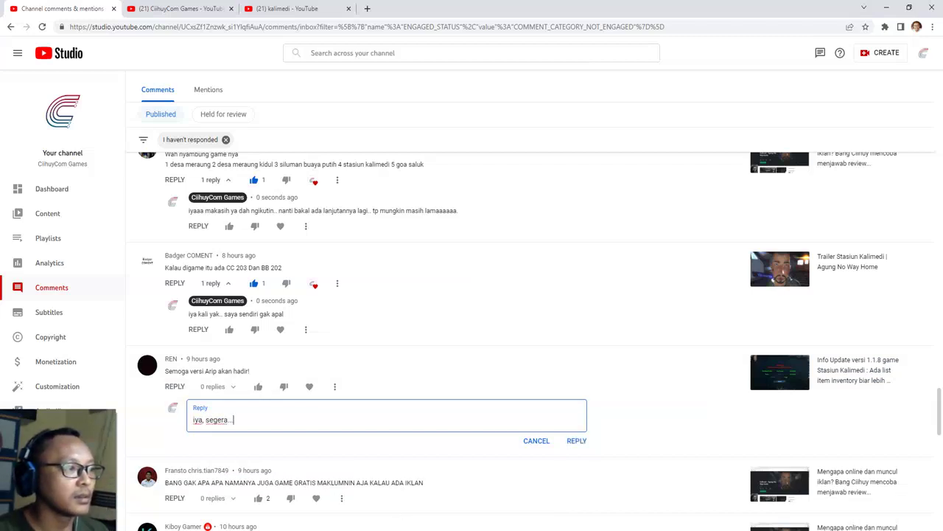
pyautogui.scroll(-3, 530, 340)
pyautogui.click(576, 234)
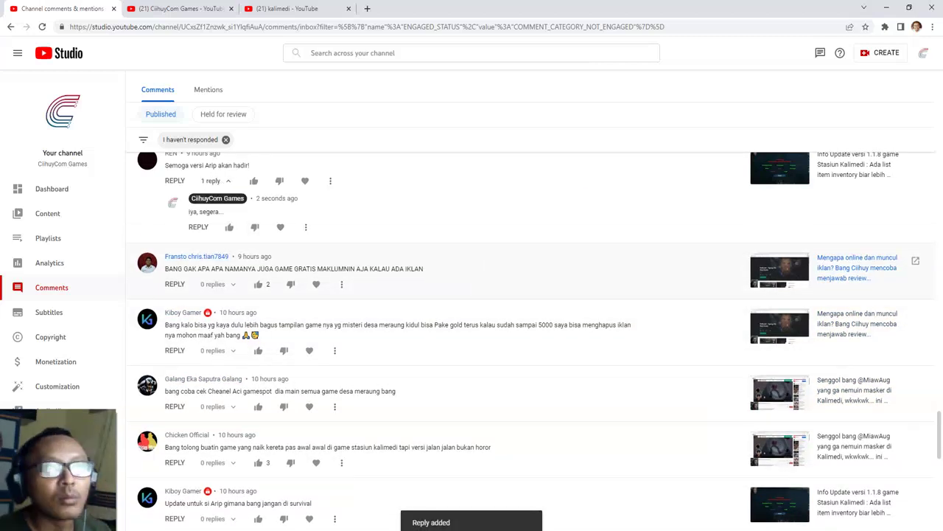
# - Reply "ya. mmakasih yah dah maklumin.. tapi ada yg lain yg gak suka marah2in sayaaah" to the comment accepting ads in a free game
pyautogui.click(175, 284)
pyautogui.write('y')
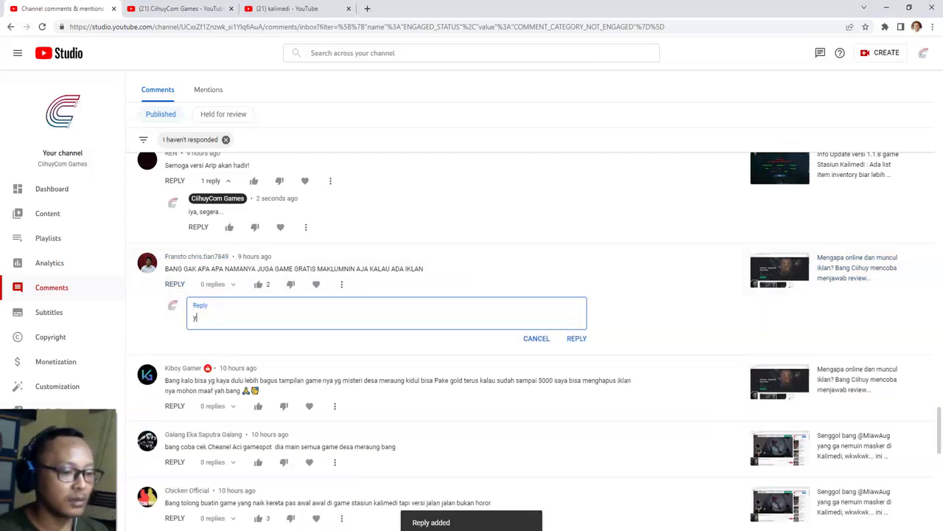
pyautogui.write('a. mmakasih yah dah maklumin.. tapi ada yg lain yg gak suka marah2in sayaaah')
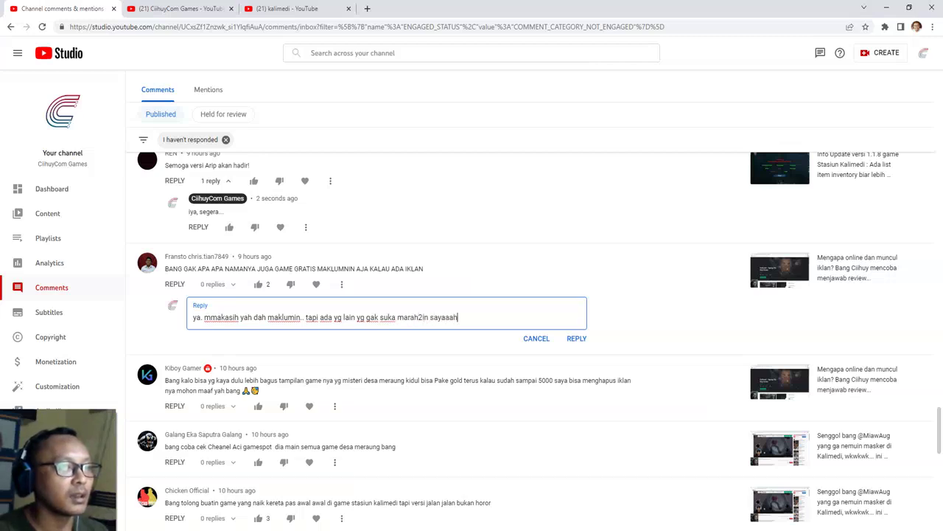
pyautogui.click(576, 338)
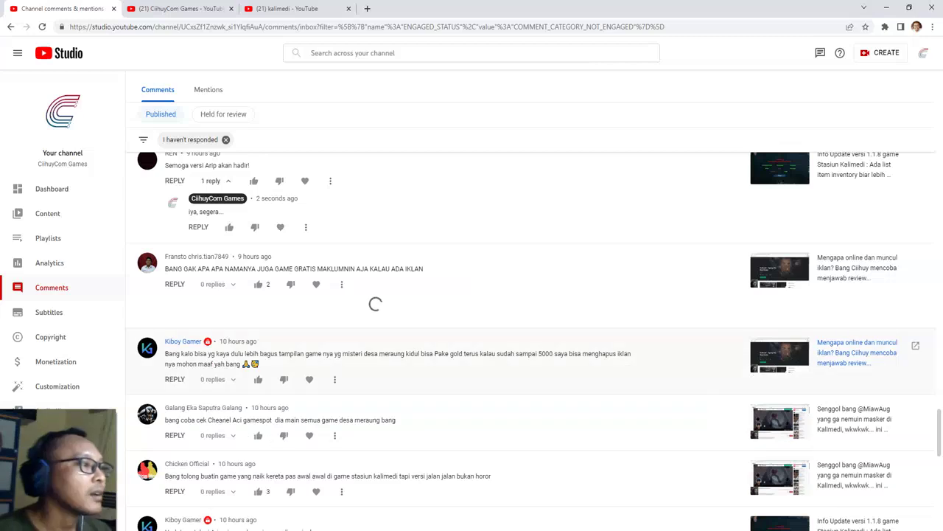
# - Like the comment suggesting 5000 gold to remove ads, and post the reply "hehehe... iyah."
pyautogui.scroll(-2, 529, 341)
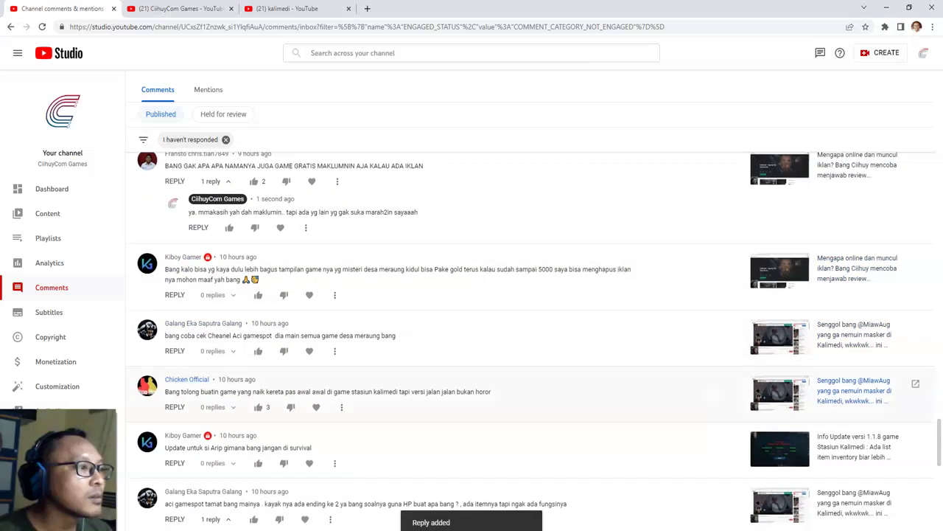
pyautogui.moveTo(450, 269); pyautogui.dragTo(504, 269)
pyautogui.click(504, 269)
pyautogui.tripleClick(546, 269)
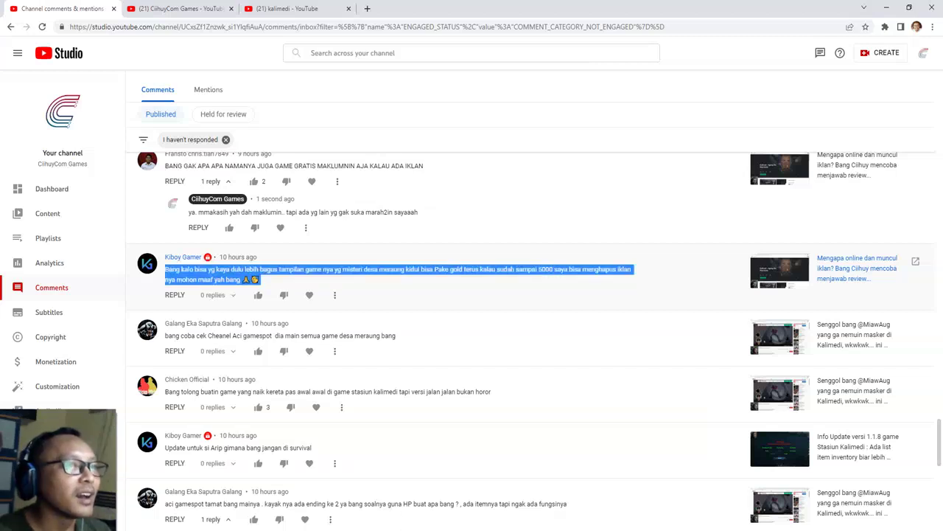
pyautogui.doubleClick(545, 269)
pyautogui.click(175, 294)
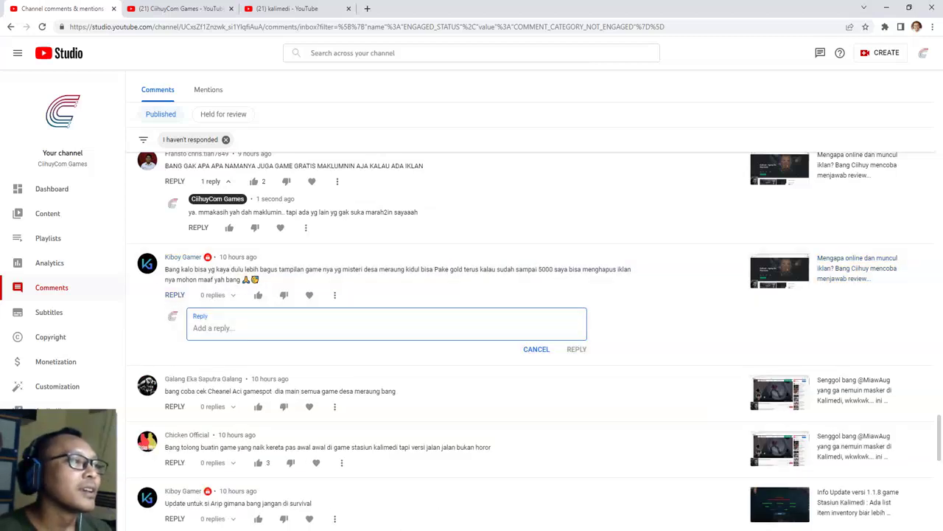
pyautogui.write('hehehe...')
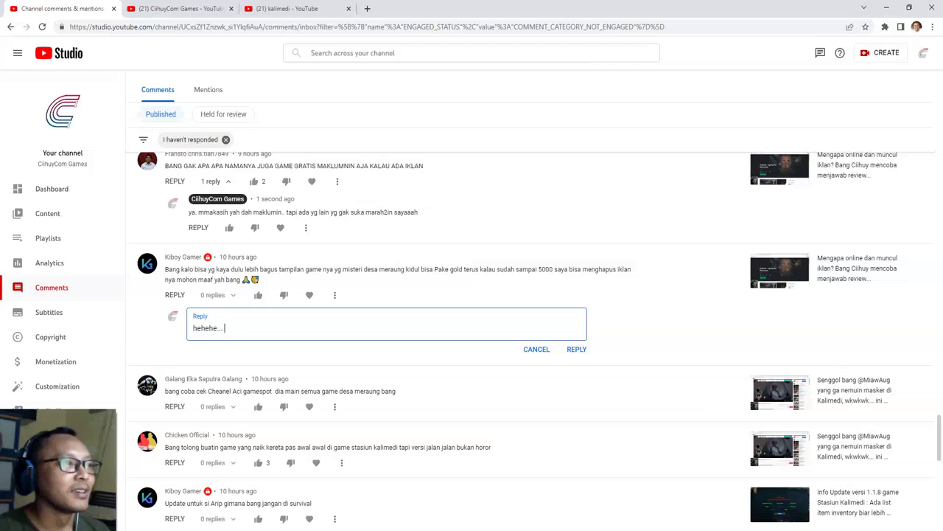
pyautogui.write(' iyah')
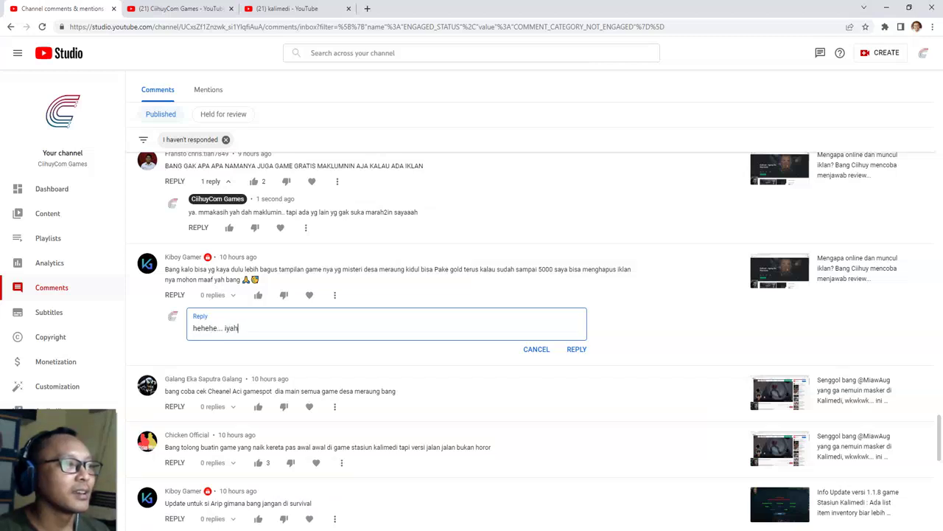
pyautogui.click(258, 295)
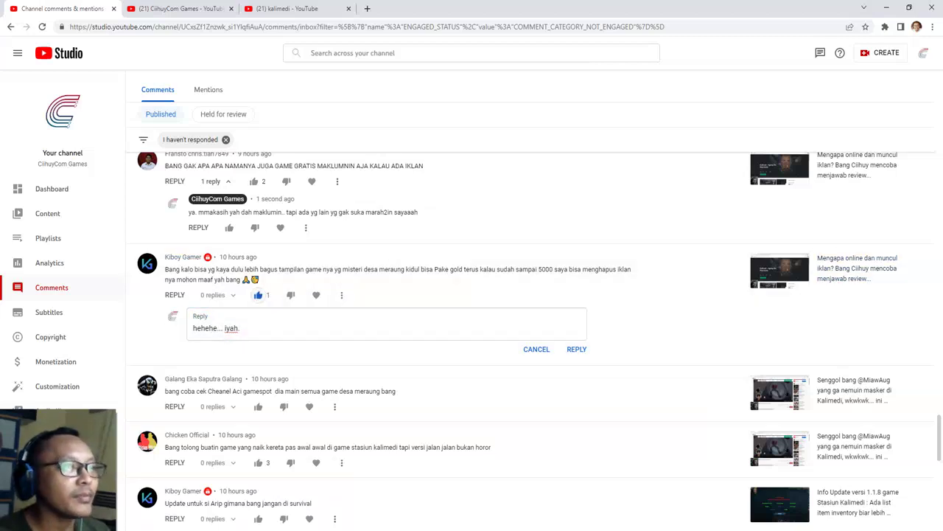
pyautogui.click(576, 349)
# - Like the comment recommending the Aci gamespot channel, and draft the reply "iya bang Aci kerennn"
pyautogui.scroll(-9, 576, 353)
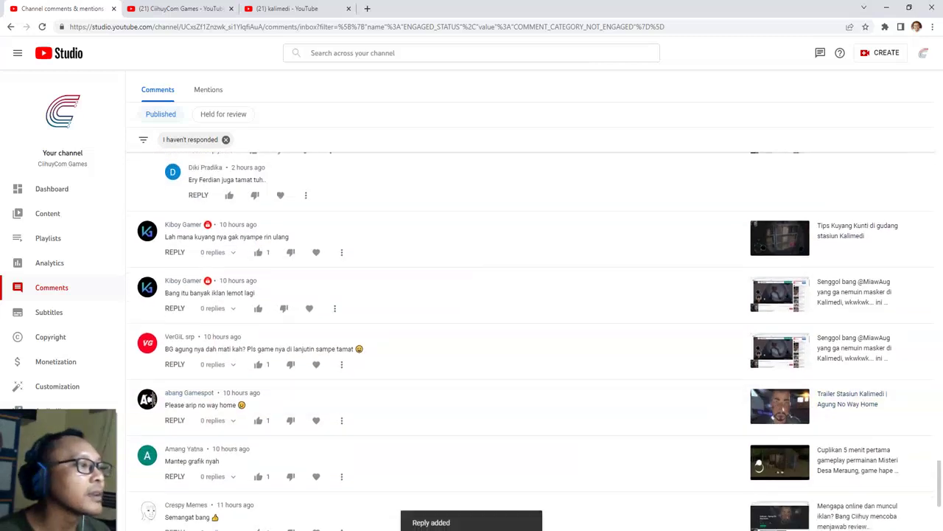
pyautogui.scroll(10, 516, 372)
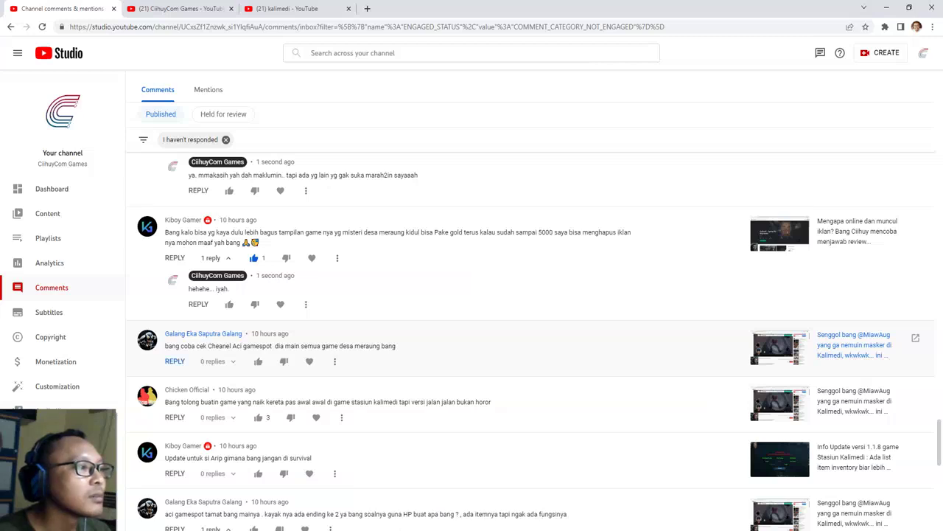
pyautogui.click(258, 361)
pyautogui.click(214, 394)
pyautogui.write('iya bang')
pyautogui.write(' @aci')
pyautogui.press('BackSpace')
pyautogui.press('BackSpace')
pyautogui.write('Aci ')
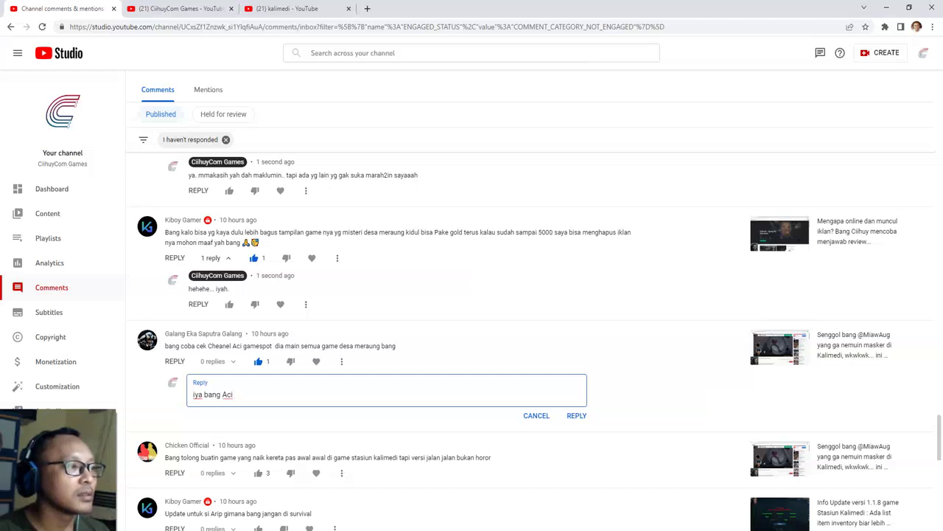
pyautogui.write('kerennn')
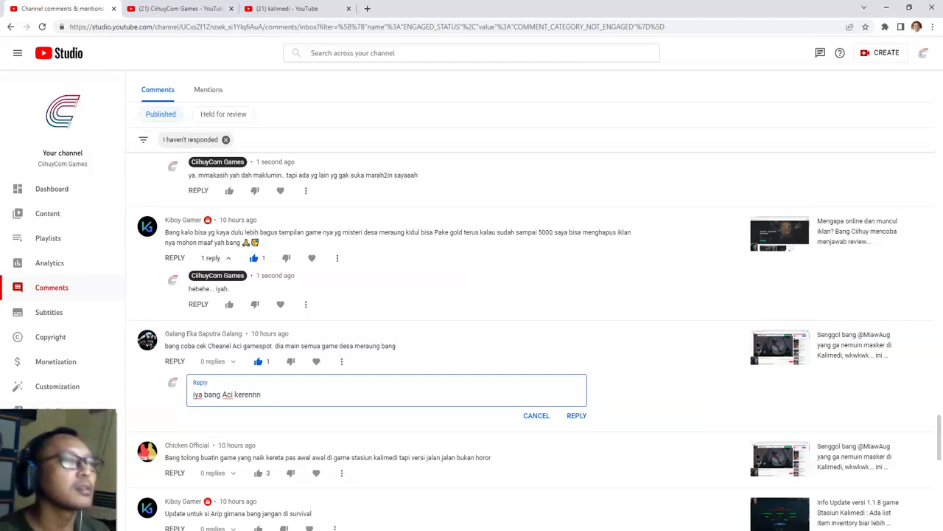
# - Complete the reply about Aci with "saya slalu nonton dia dong" and post it
pyautogui.scroll(-5, 472, 295)
pyautogui.scroll(2, 472, 295)
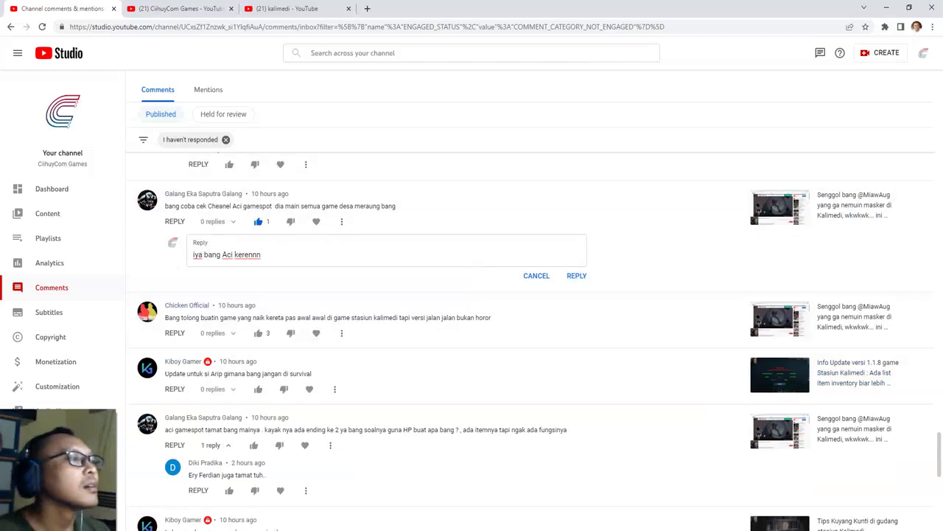
pyautogui.click(261, 255)
pyautogui.write('saya sle')
pyautogui.press('BackSpace')
pyautogui.write('alu nonton dia dong')
pyautogui.click(577, 274)
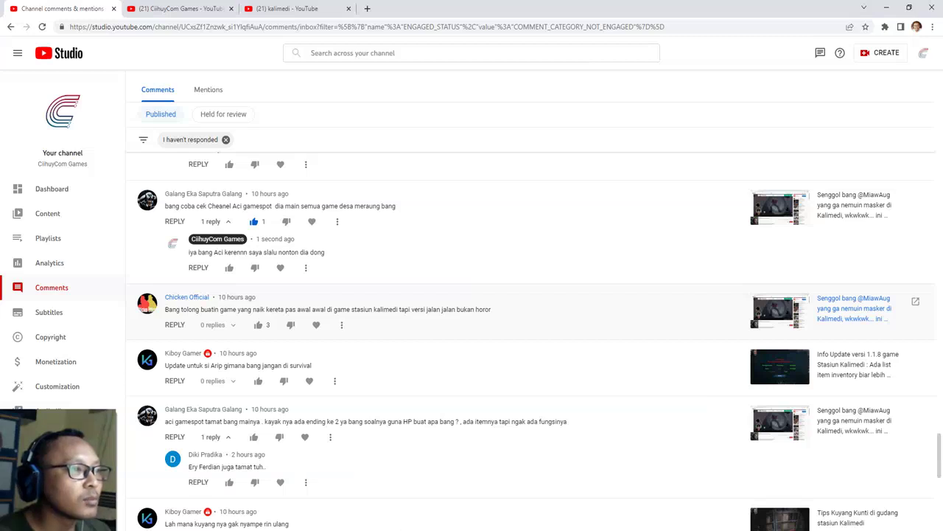
# - Like and heart the train-ride game request, and draft the reply "iyah, saya juga pengen bikin game naik kereta2an mudik kek pulkam ke rumah simbok..."
pyautogui.click(174, 324)
pyautogui.click(258, 324)
pyautogui.click(316, 324)
pyautogui.write('iyah')
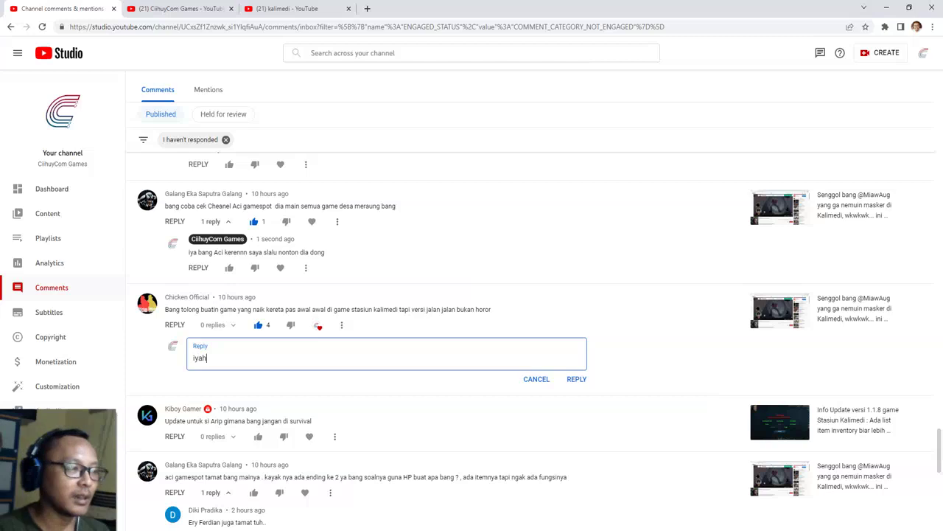
pyautogui.write('. saya juga penge')
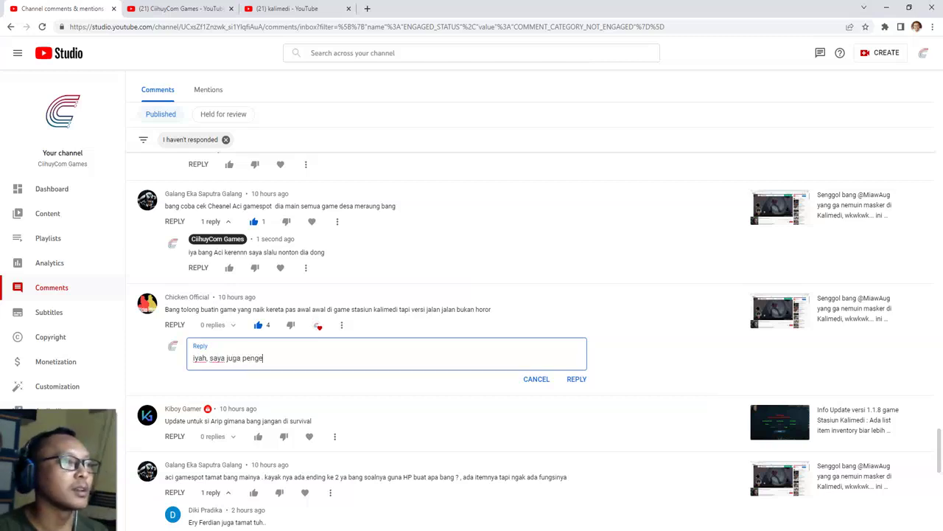
pyautogui.write('n bikin ')
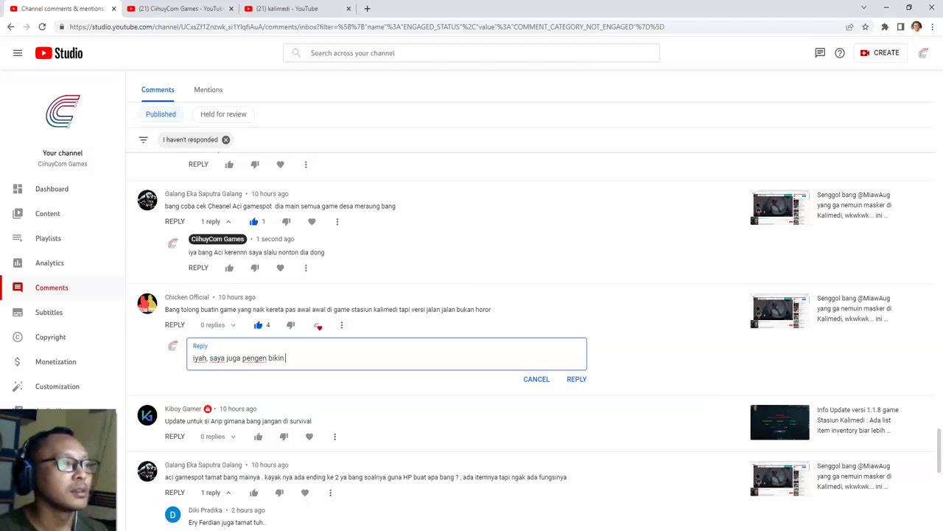
pyautogui.write('game naik ker')
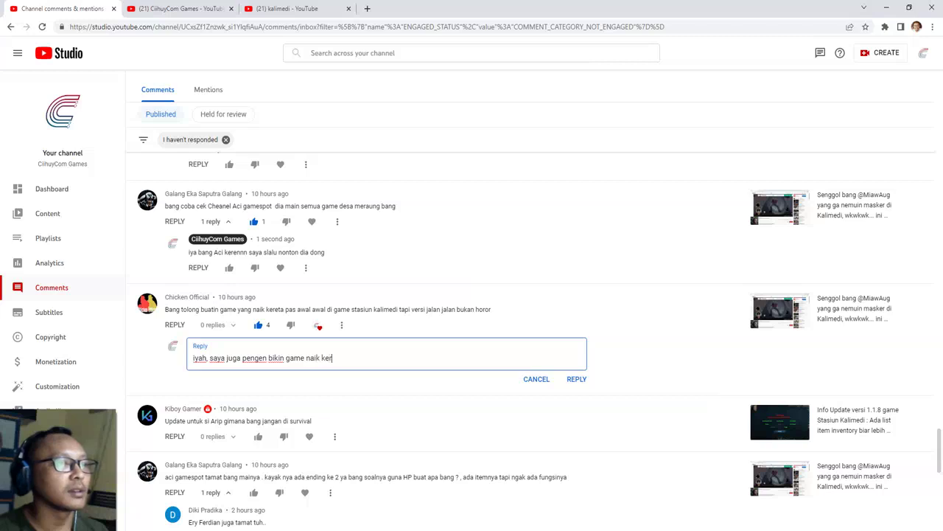
pyautogui.write('eta2an mudik k')
pyautogui.write('el')
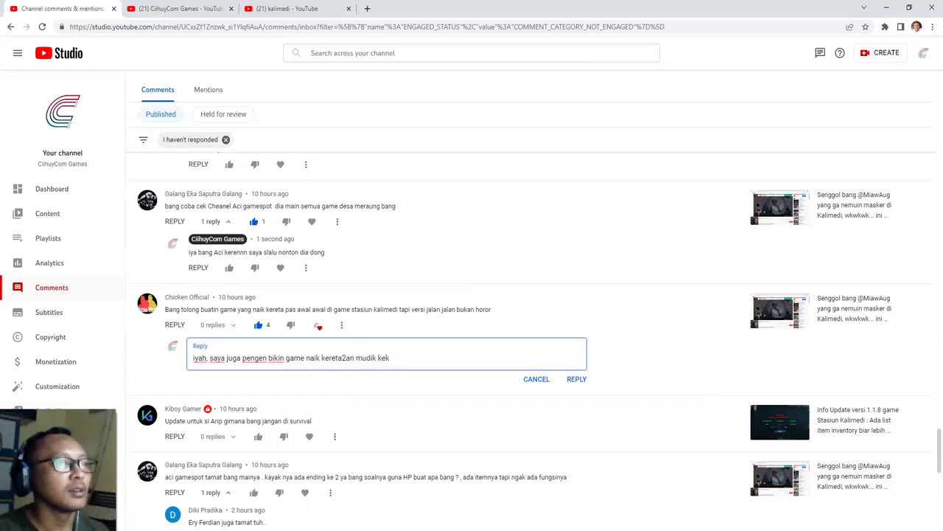
pyautogui.write(' pul')
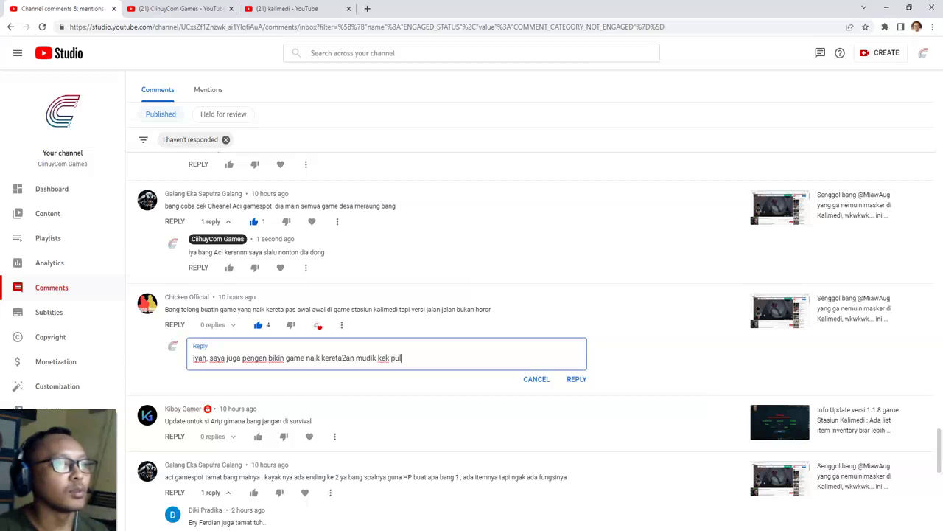
pyautogui.write('kam ke rumah simbo')
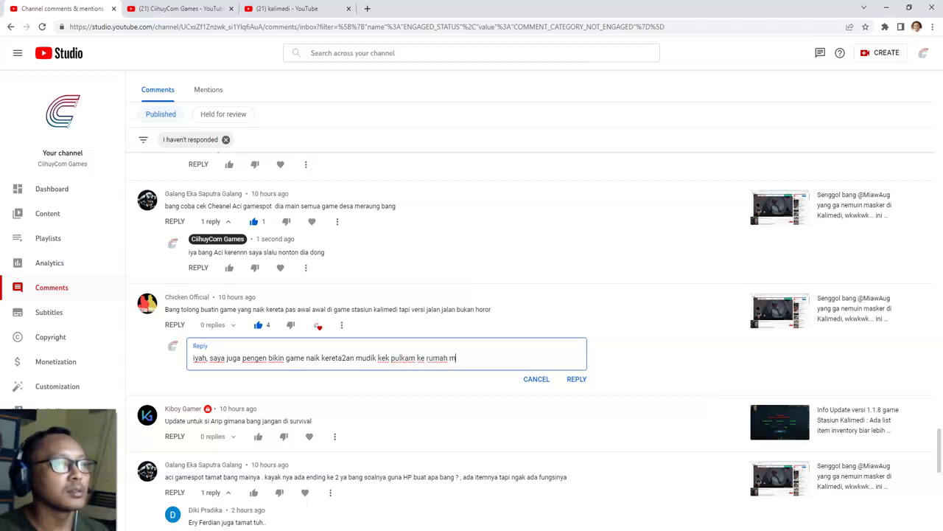
pyautogui.write('k')
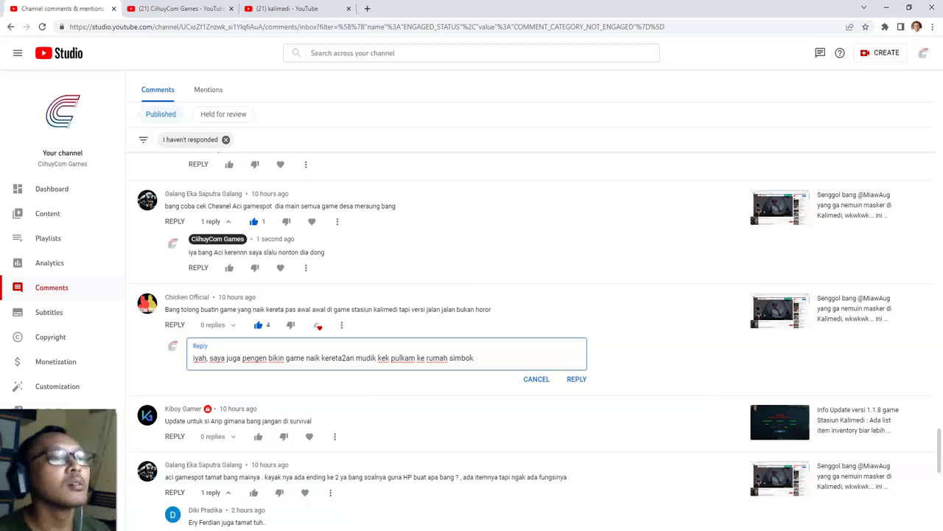
pyautogui.write('...')
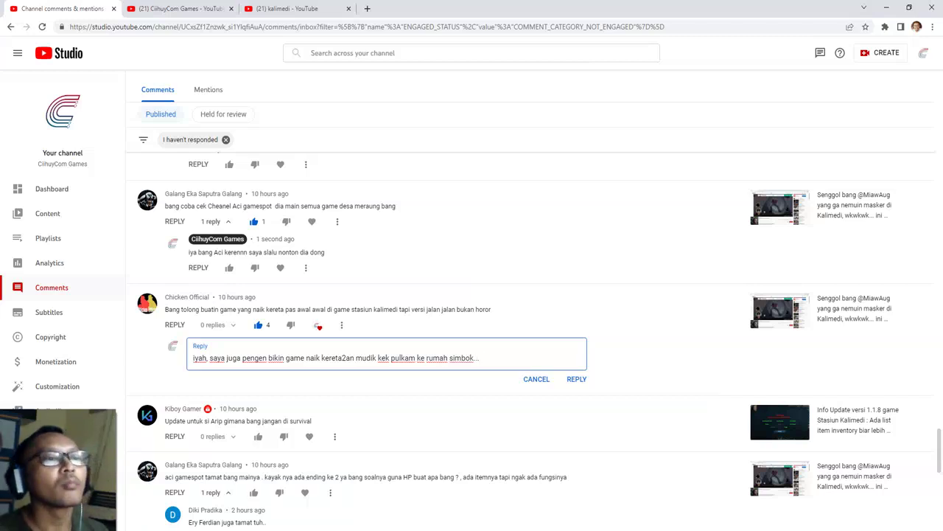
# - Complete the train game reply with "pengennya banyak yg mau dikerjain tapi gk tau kapan bisanya" and post it
pyautogui.write(' pengennya banyak yg mau')
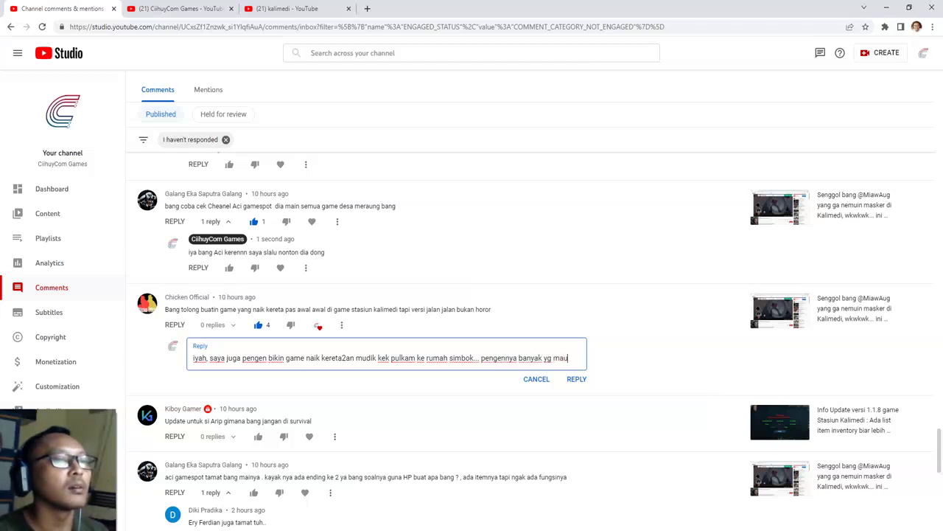
pyautogui.write(' dikerjain tapi t')
pyautogui.press('BackSpace')
pyautogui.write('gk ta')
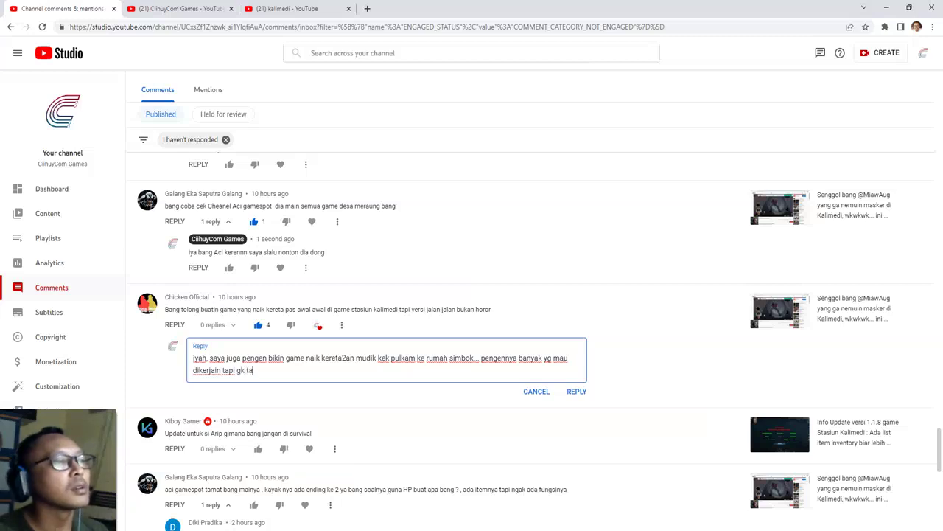
pyautogui.write('u kapan bisanya')
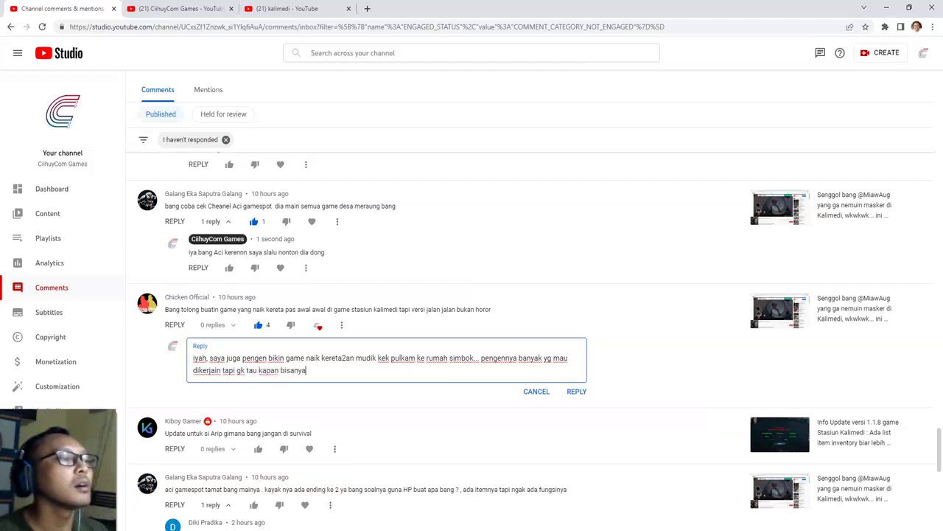
pyautogui.scroll(-1, 518, 341)
pyautogui.click(576, 340)
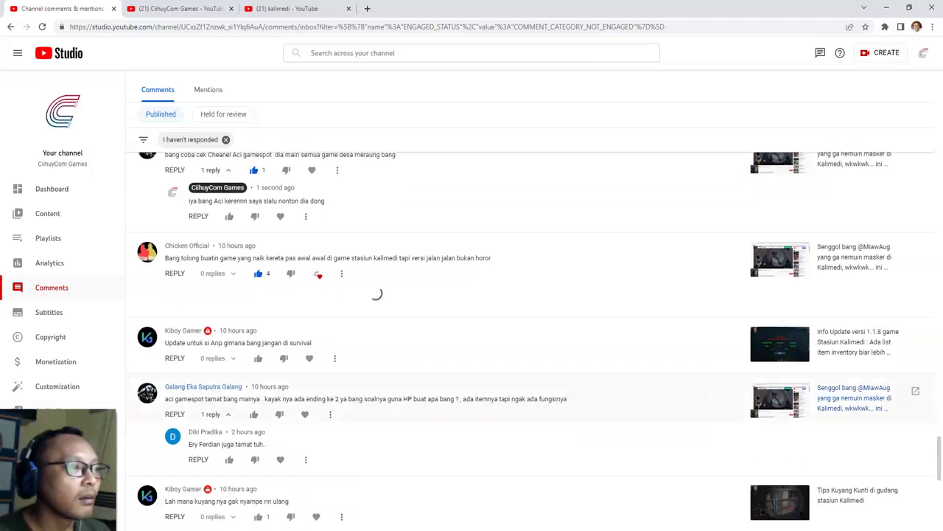
# - Post the reply "Siap." to the comment asking for the Arip update outside survival
pyautogui.scroll(-3, 530, 339)
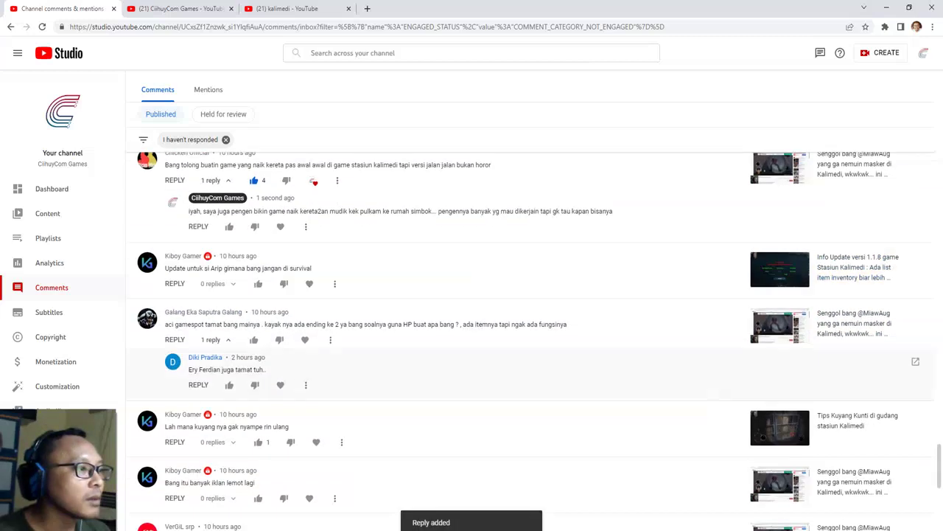
pyautogui.click(175, 222)
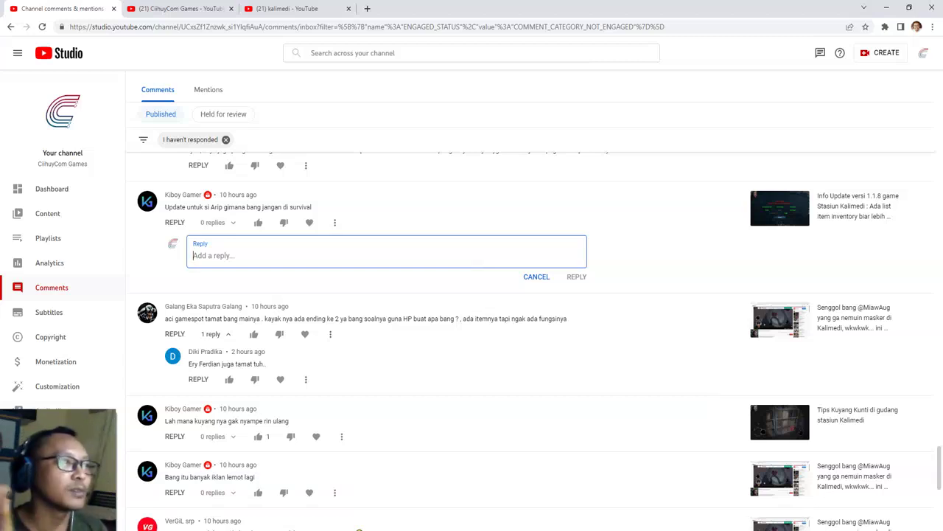
pyautogui.write('siap.')
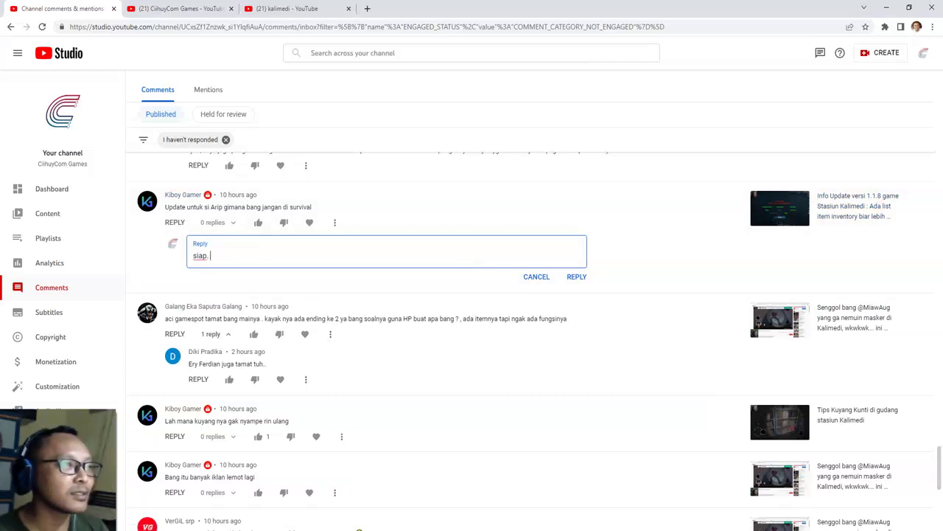
pyautogui.hotkey('shift', 'Right')
pyautogui.write('S')
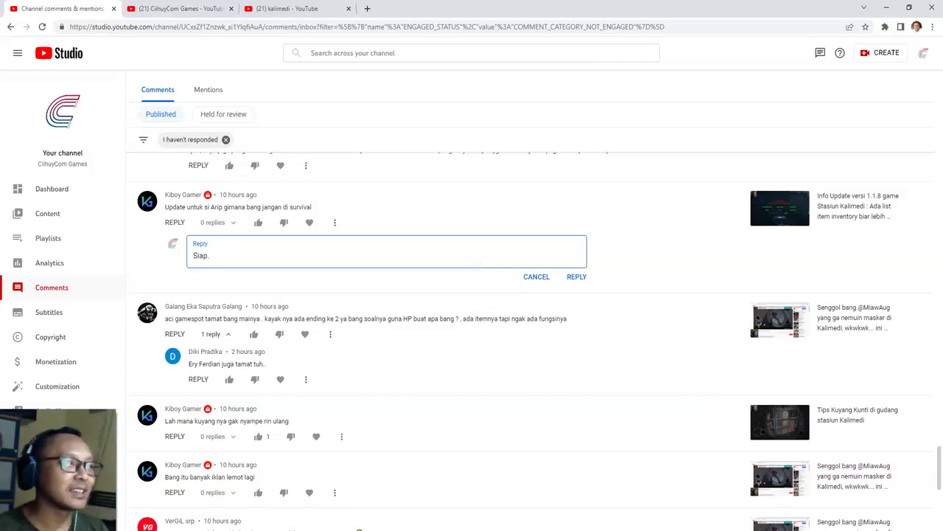
pyautogui.click(577, 277)
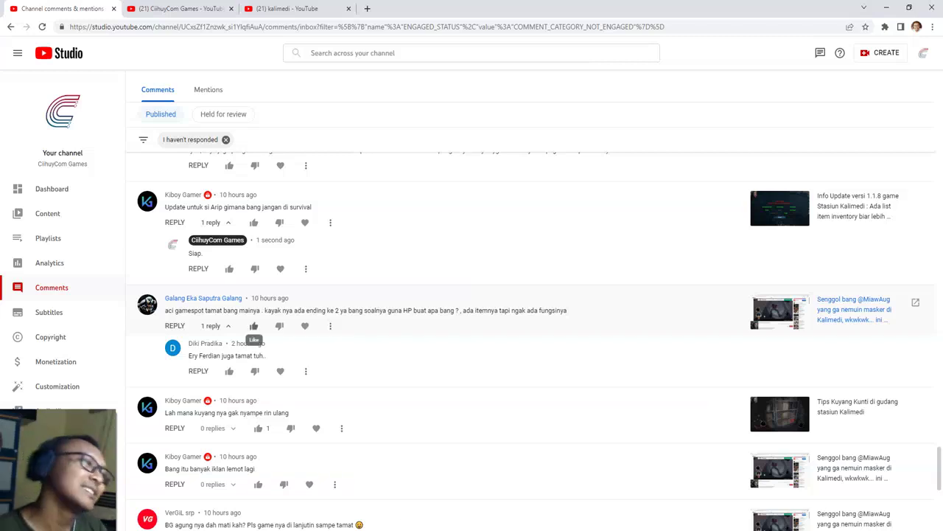
# - Like and heart the comment about the HP item's purpose, and start the reply "Oke, tentang hape,, itu emang sengaja, gak ada gunanya... biar"
pyautogui.click(254, 325)
pyautogui.click(311, 325)
pyautogui.click(174, 325)
pyautogui.write('Oke, tentag')
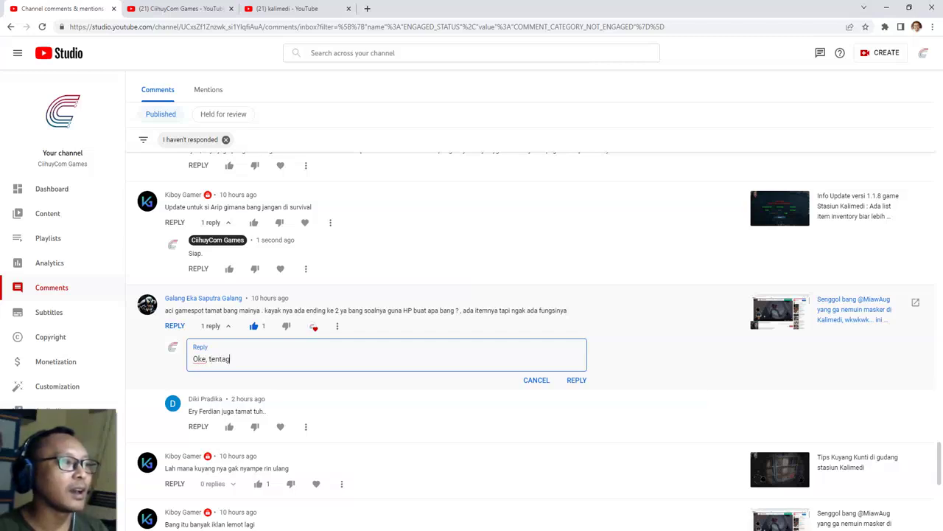
pyautogui.press('BackSpace')
pyautogui.write('ng hape,, itu emang sengaja, gak ada gunanya... biar')
# - Finish the phone reply with "kalian ngira kalo hapenya udah diambil udah gitu doang kalian keluar, padahal ada jerigen ngumpet." and post it
pyautogui.write('kalia')
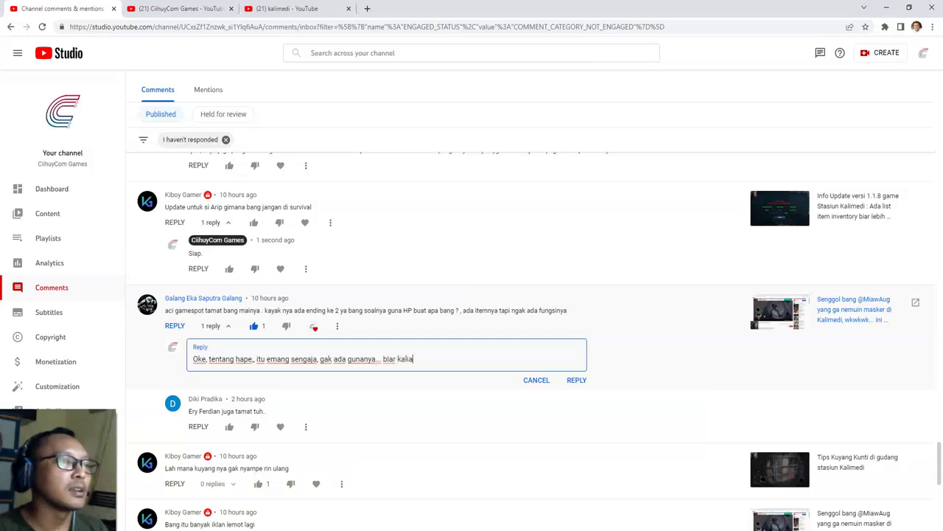
pyautogui.write('n ngira ka')
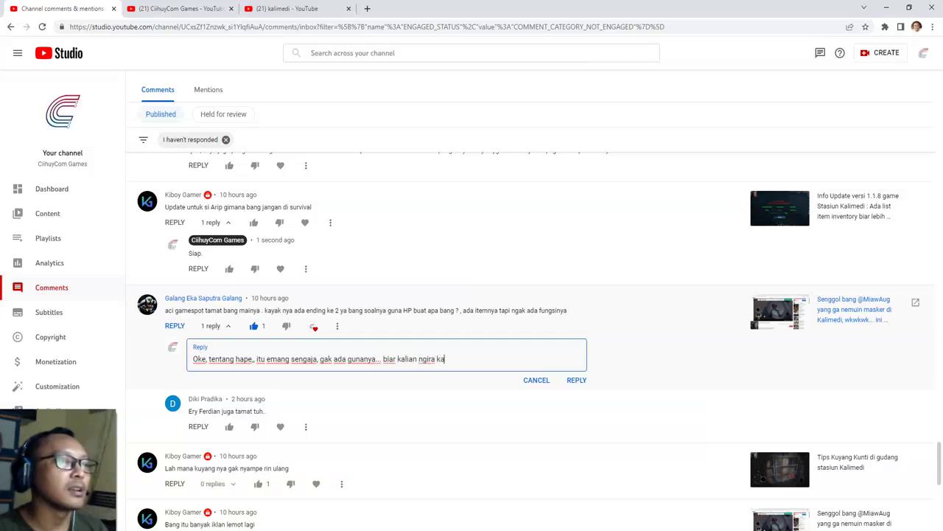
pyautogui.write('lo hapenya udah dia')
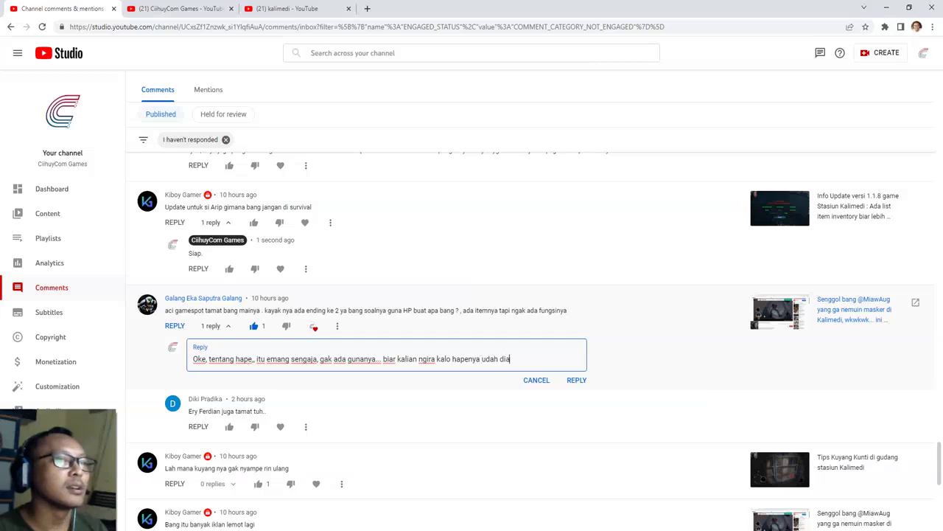
pyautogui.write('mbil udah gtitu doang kali')
pyautogui.write('an keluar, padah')
pyautogui.write('al ada jerg')
pyautogui.write('gen ngumpet')
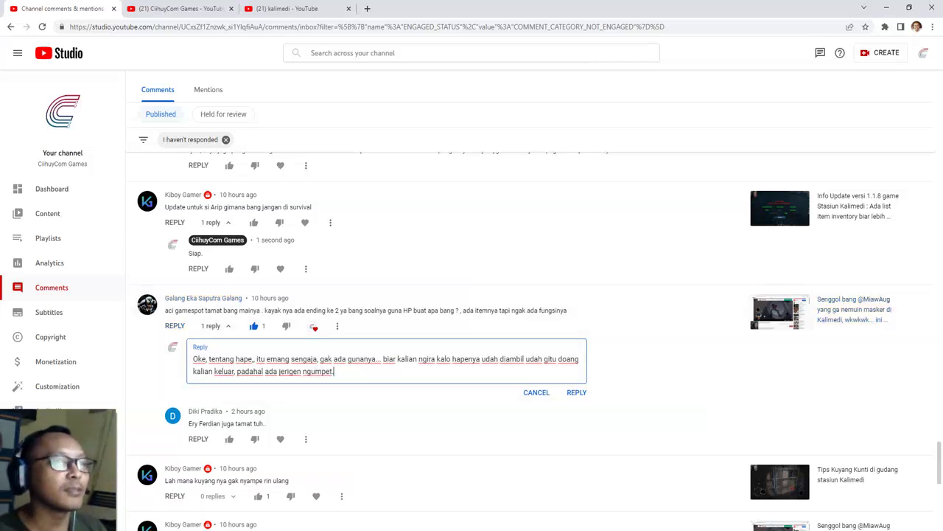
pyautogui.scroll(-2, 529, 340)
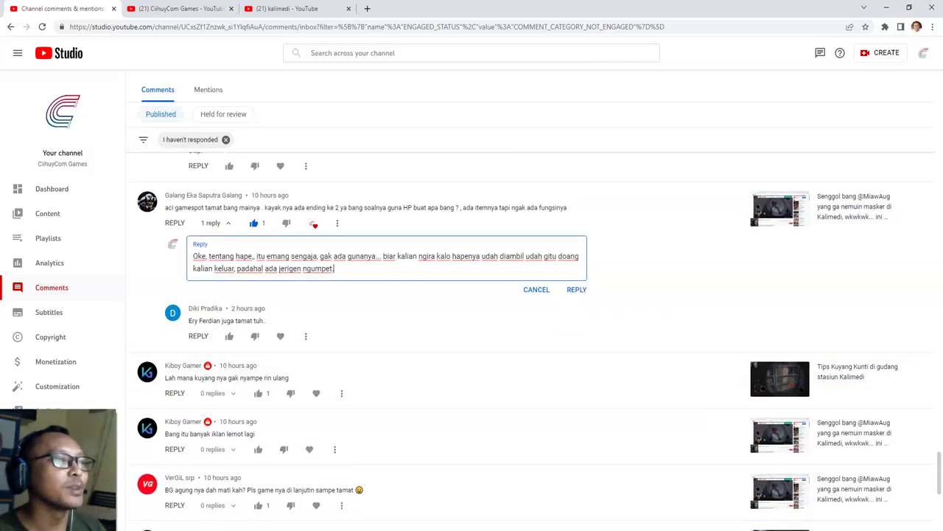
pyautogui.scroll(2, 531, 345)
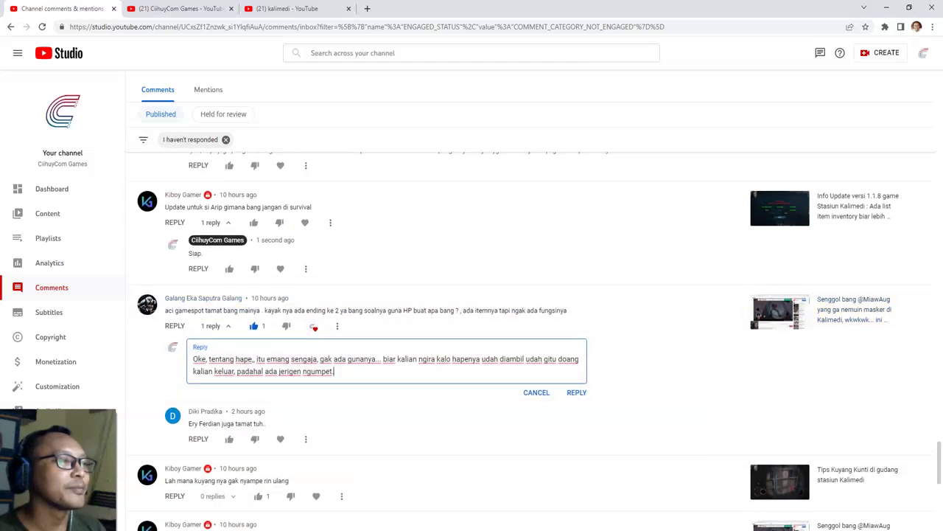
pyautogui.tripleClick(333, 371)
pyautogui.click(321, 371)
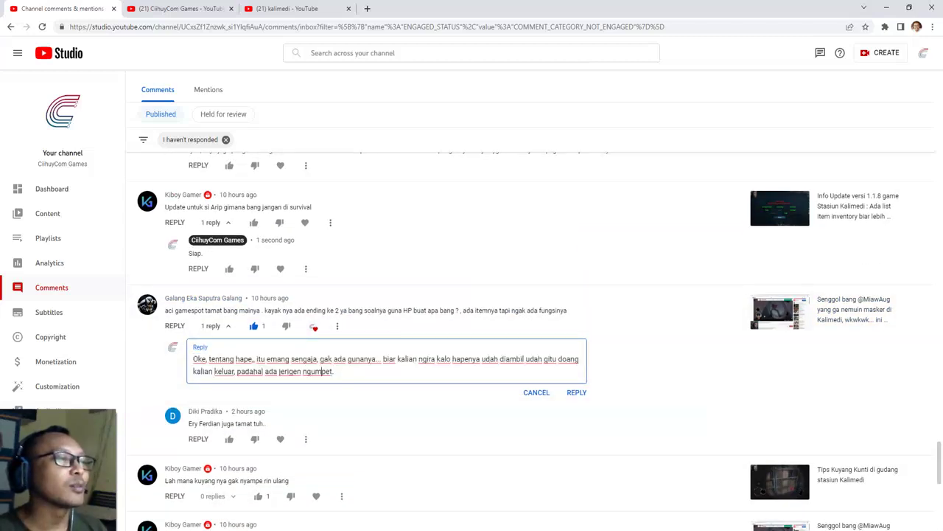
pyautogui.scroll(-4, 529, 340)
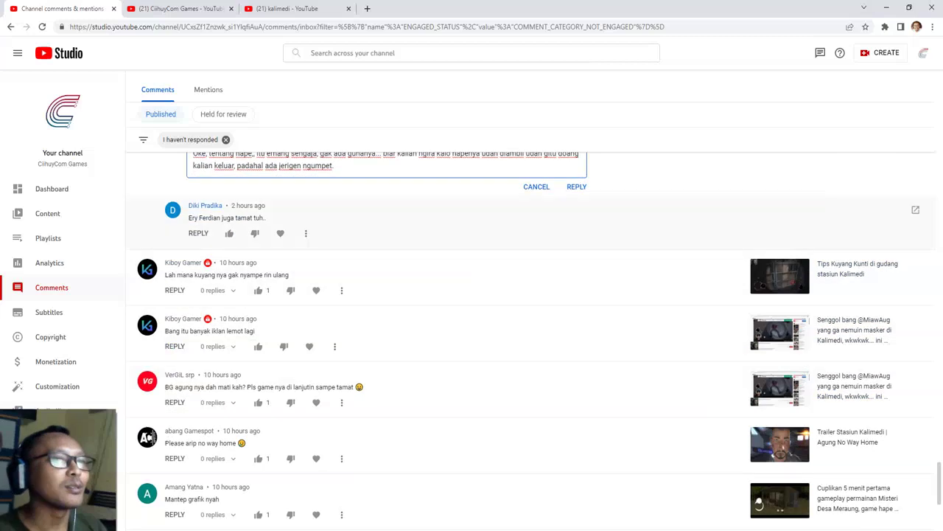
pyautogui.scroll(2, 529, 340)
pyautogui.click(576, 289)
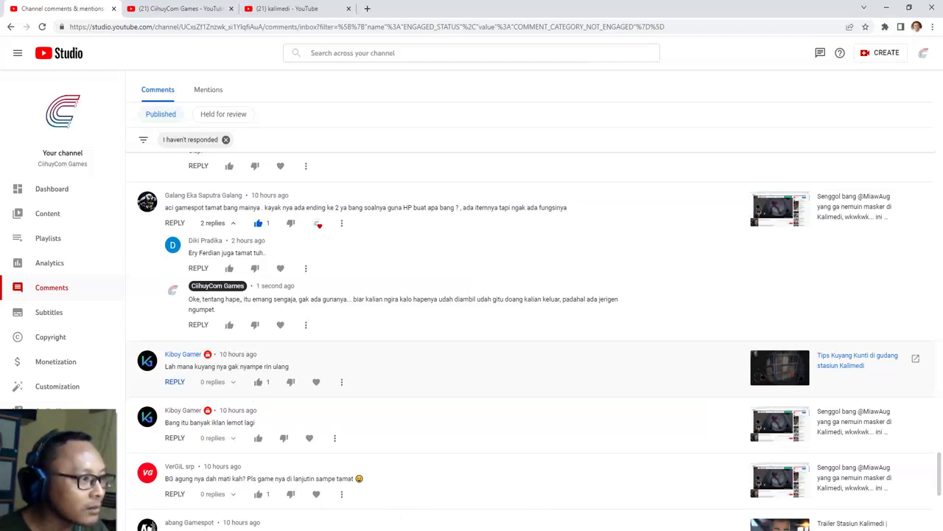
# - Post the reply "masasaiih?" to the comment asking where the kuyang is
pyautogui.click(175, 381)
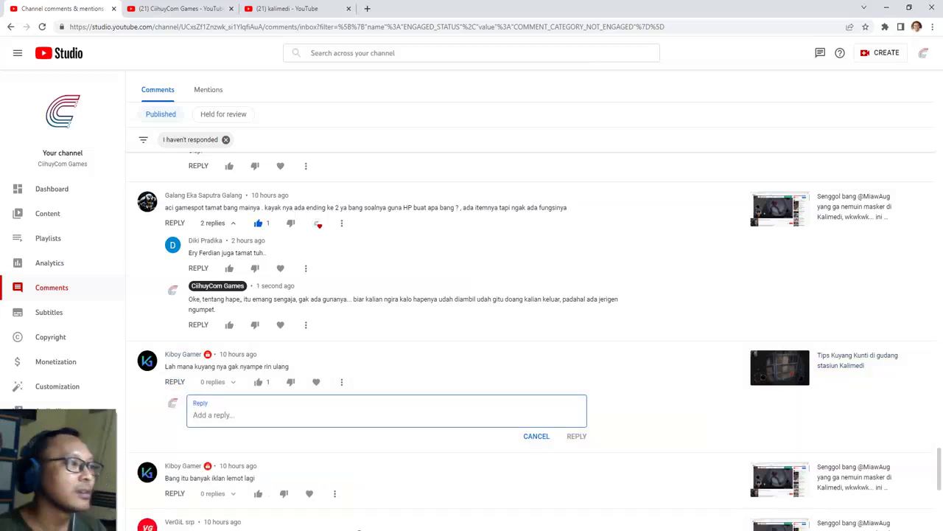
pyautogui.write('masasaiih?')
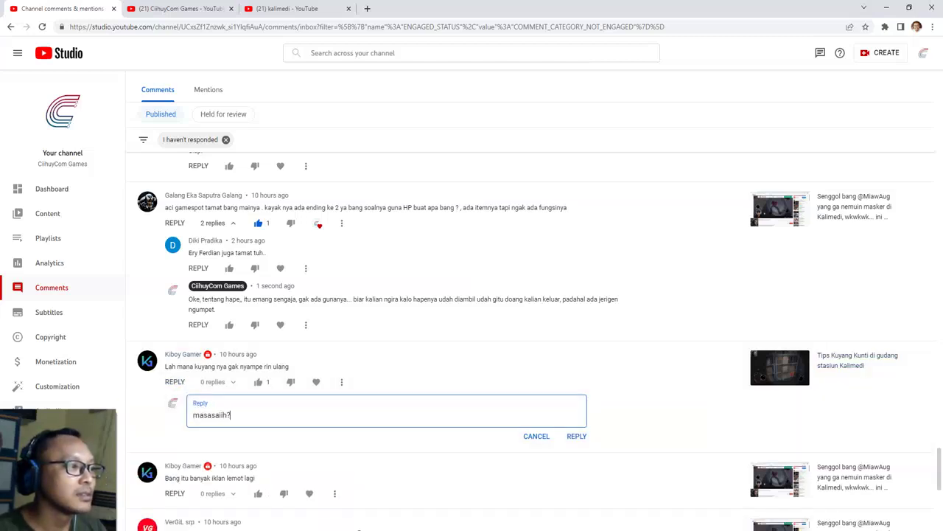
pyautogui.scroll(-2, 528, 341)
pyautogui.click(576, 282)
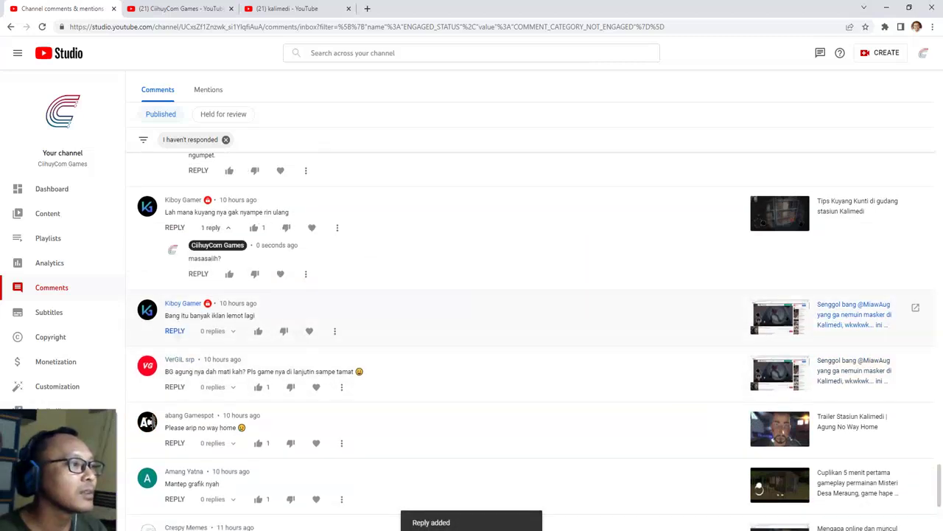
# - Post the reply "hihih iyah... mangap" to the comment complaining about many ads and lag
pyautogui.click(174, 331)
pyautogui.write('hihih')
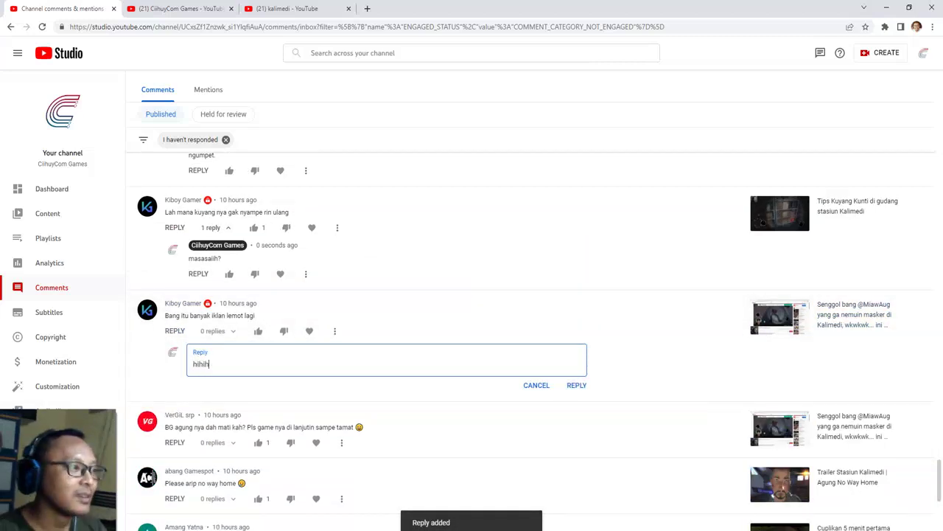
pyautogui.write(' iyah...')
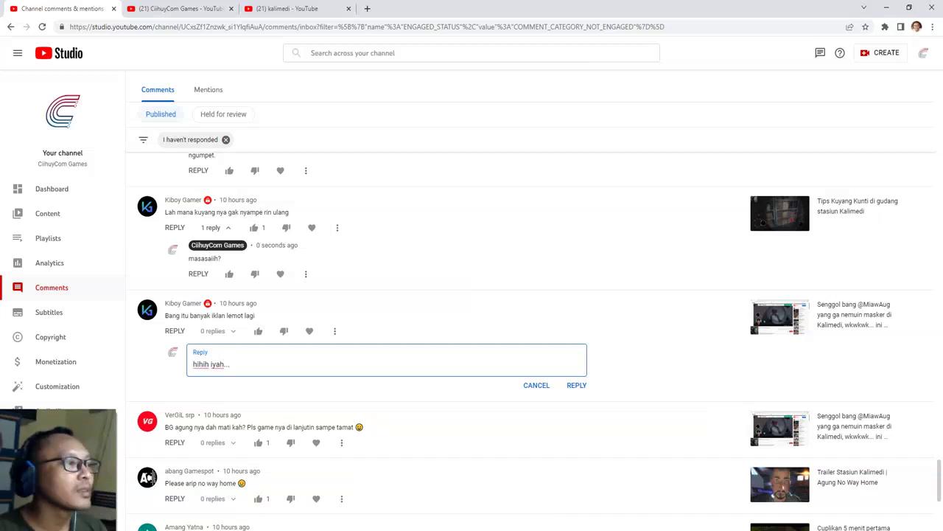
pyautogui.write(' mangap')
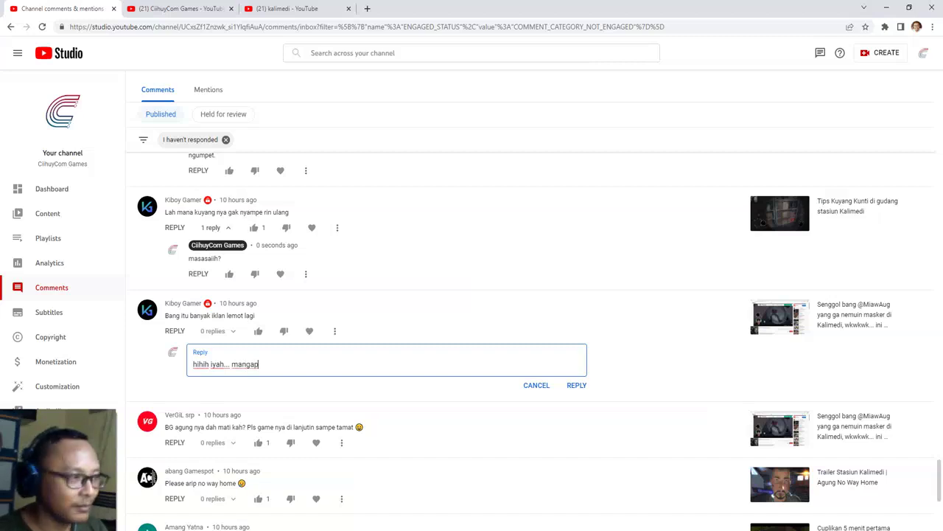
pyautogui.scroll(-3, 471, 339)
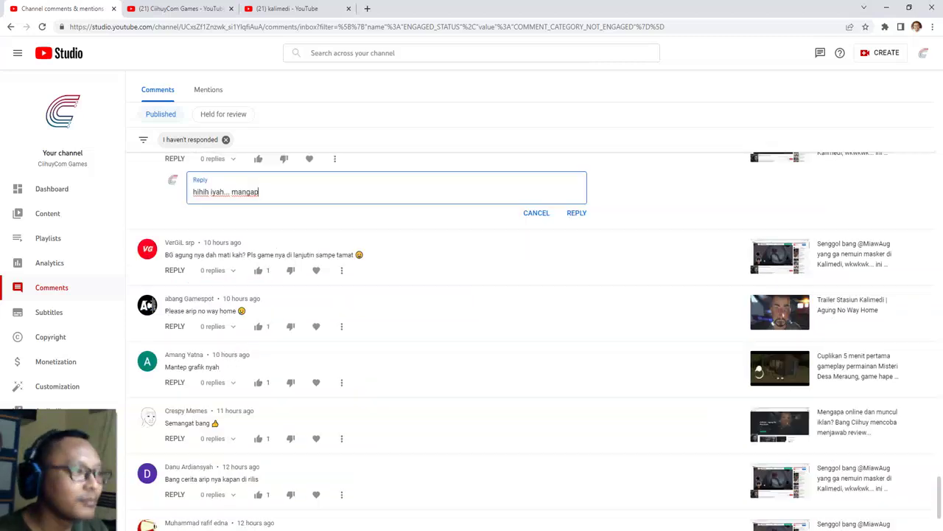
pyautogui.hotkey('ctrl', 'Return')
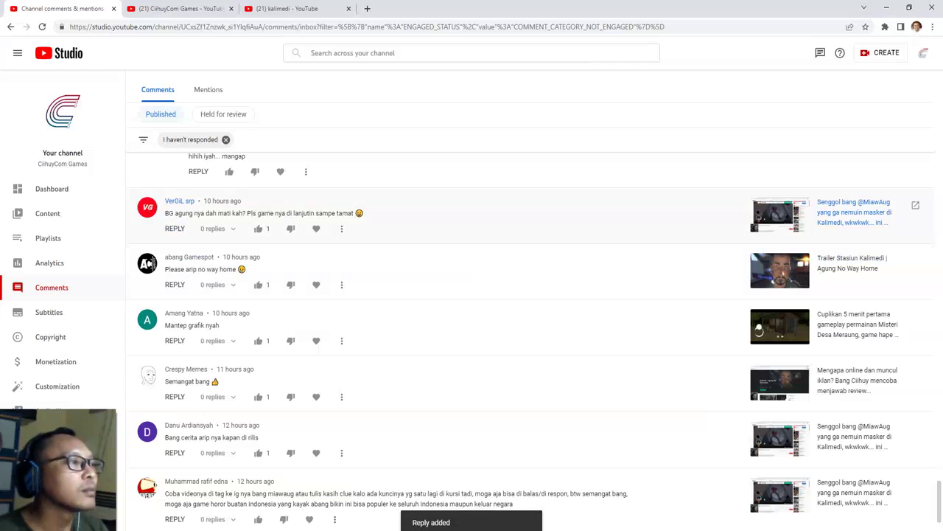
# - Like and heart the comment asking whether Agung is dead, and start the reply "masa pemeran utamanya mati.... kaya ga pernah"
pyautogui.click(175, 228)
pyautogui.click(258, 228)
pyautogui.click(316, 229)
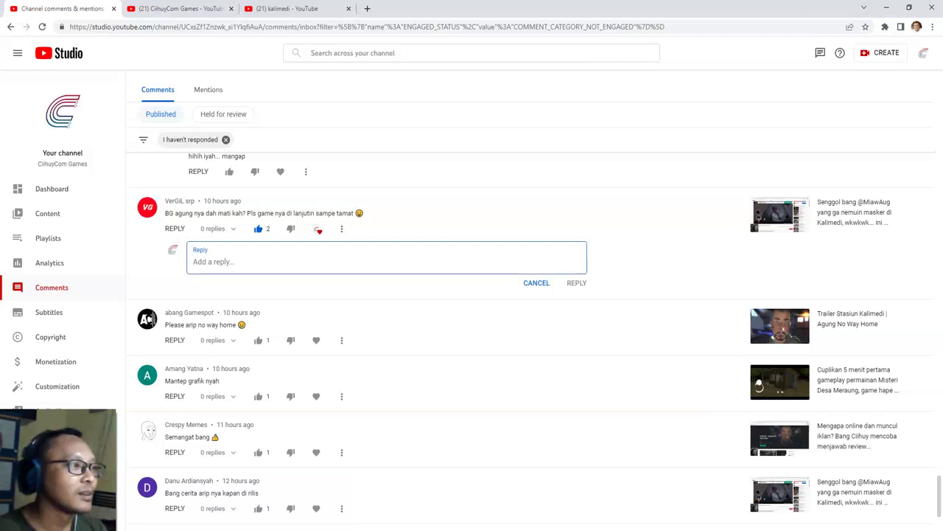
pyautogui.write('masa')
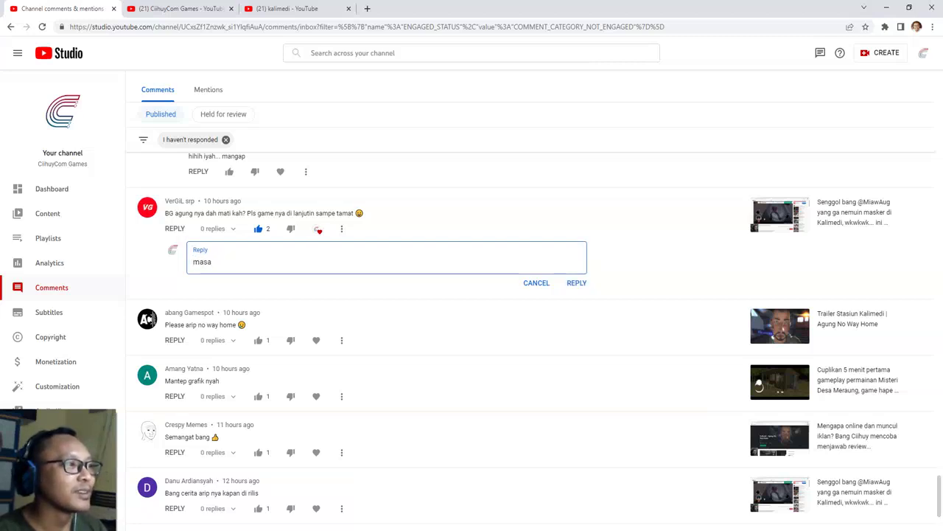
pyautogui.write(' pemeran utaman')
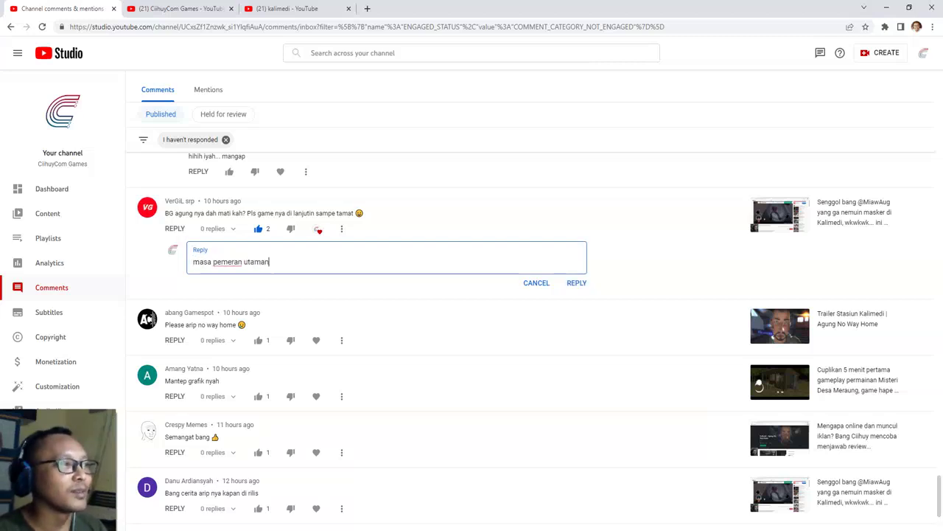
pyautogui.write("ya mati'... kaya ga pernah ")
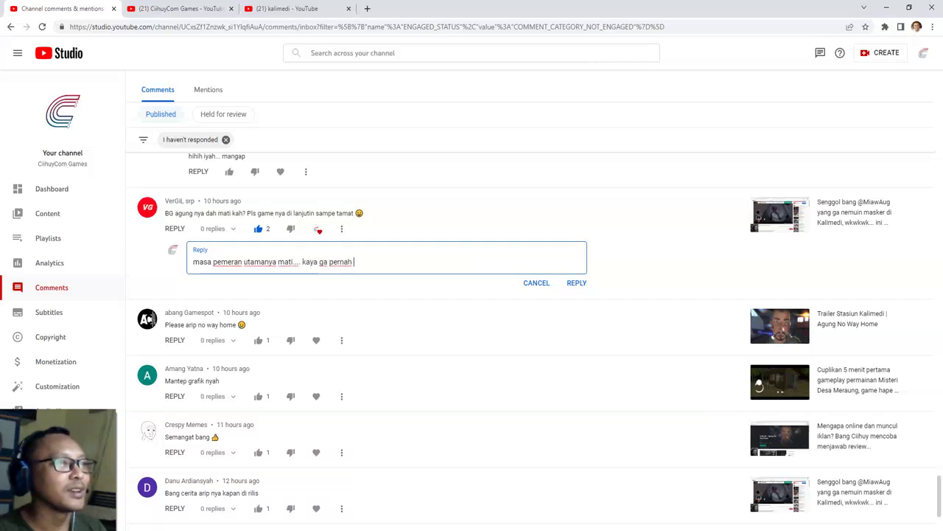
# - Finish the main character reply with "nonton filem2 hollywood ajaaa... kan pasti ada lanjutannya boy" and post it
pyautogui.write('nonton filem')
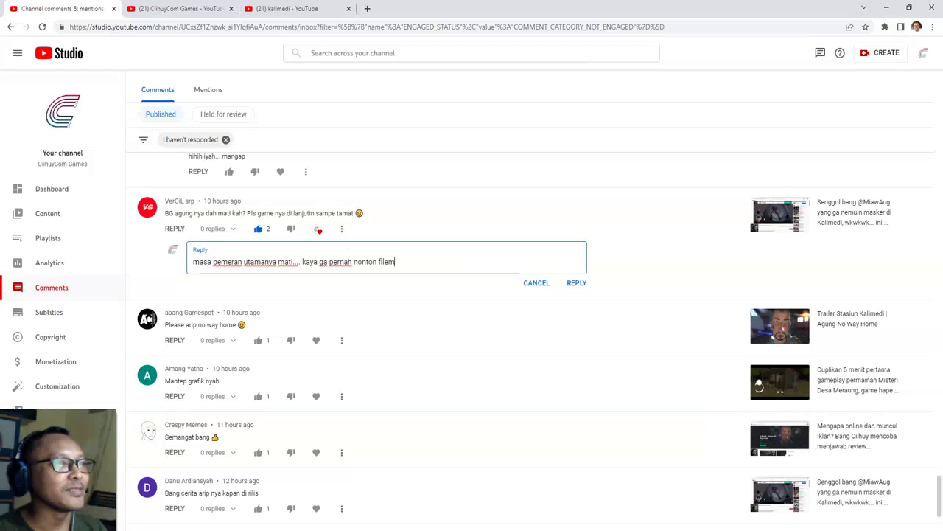
pyautogui.write('2 holly')
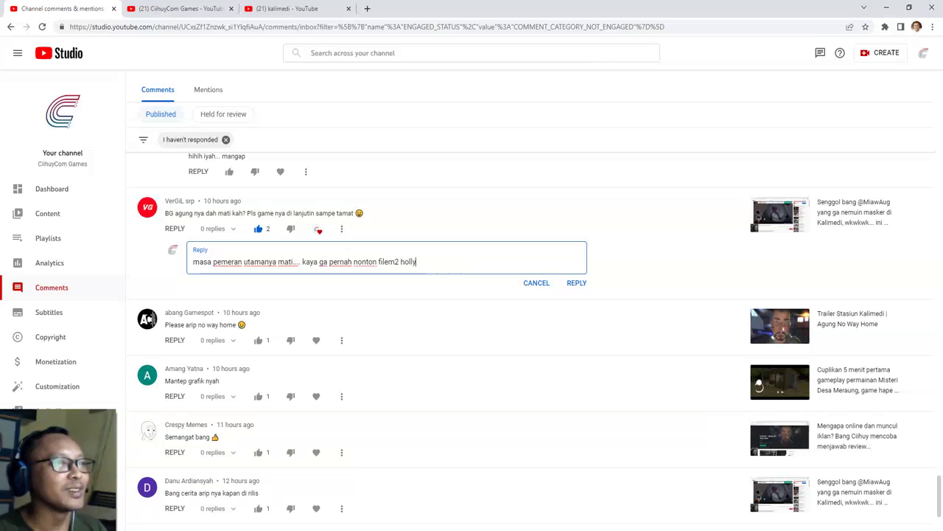
pyautogui.write('wood ajaaa... ')
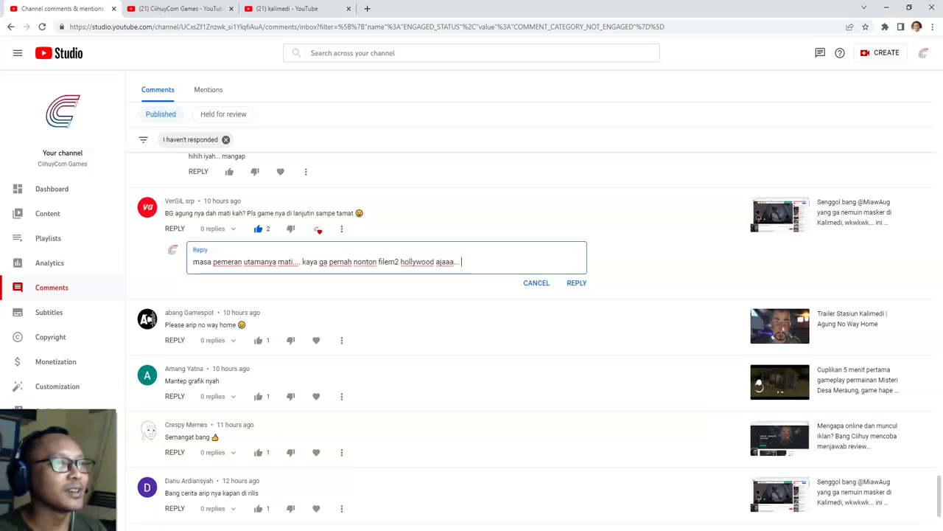
pyautogui.write('kan pasti ')
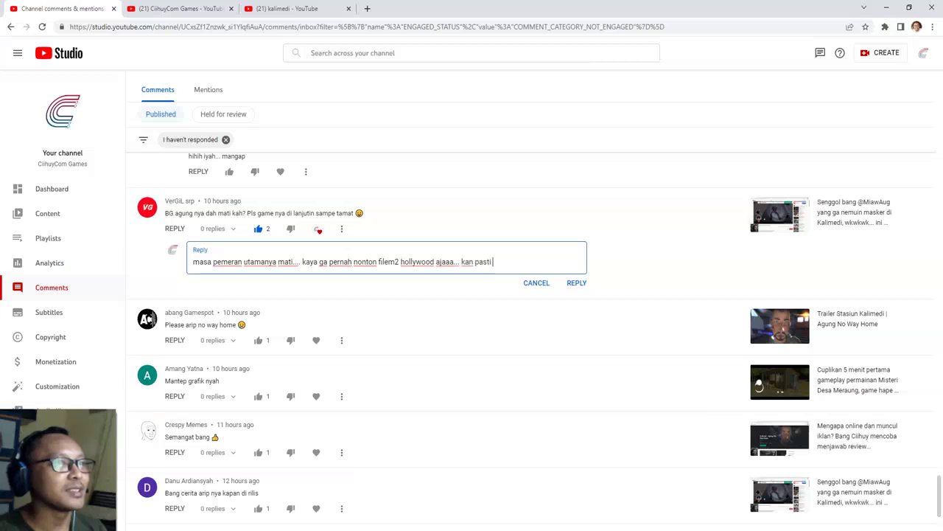
pyautogui.write('ada lanjutannya')
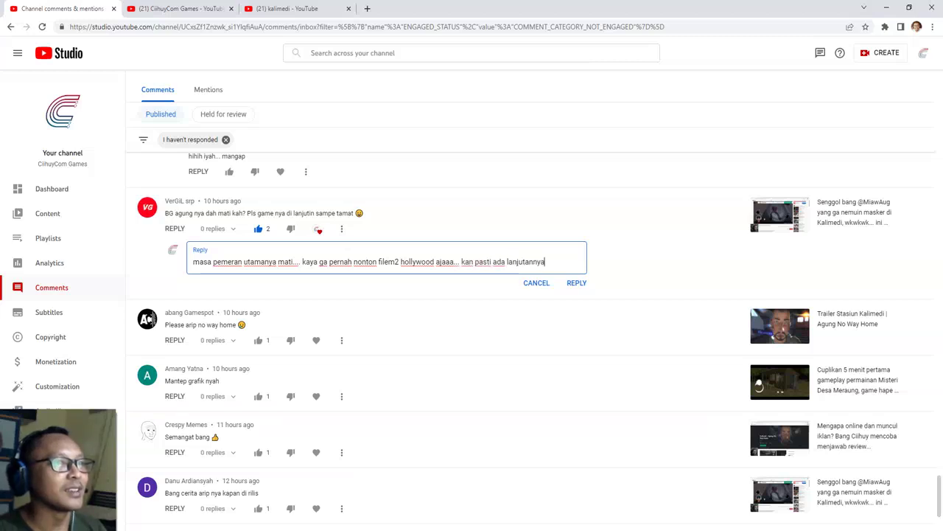
pyautogui.write(' boy')
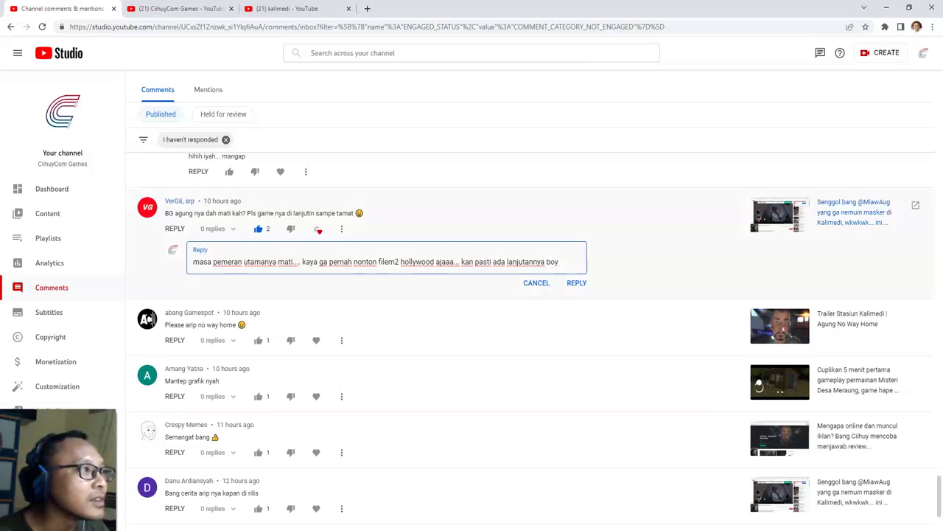
pyautogui.click(576, 283)
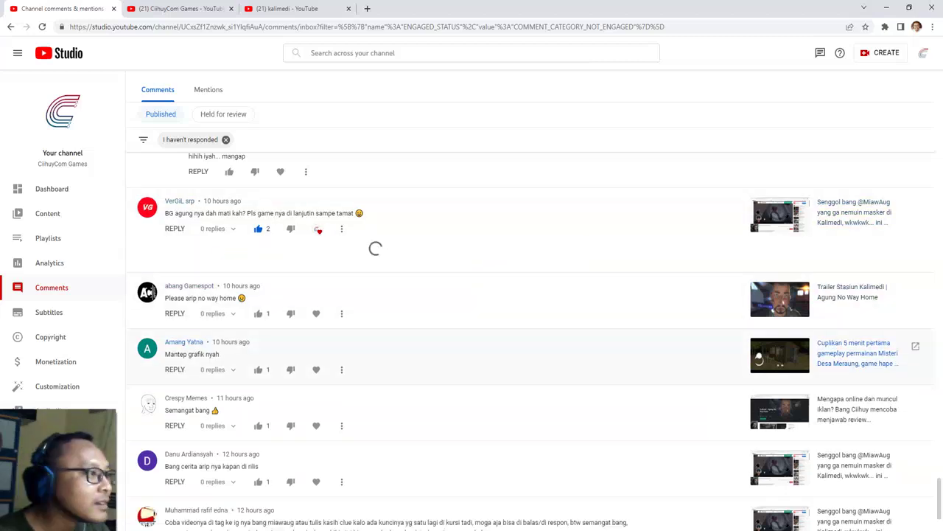
# - Like and heart the "Please arip no way home" comment, and start a reply with "Siap bang", the commenter's nickname and "pasti"
pyautogui.click(174, 332)
pyautogui.click(258, 331)
pyautogui.click(316, 332)
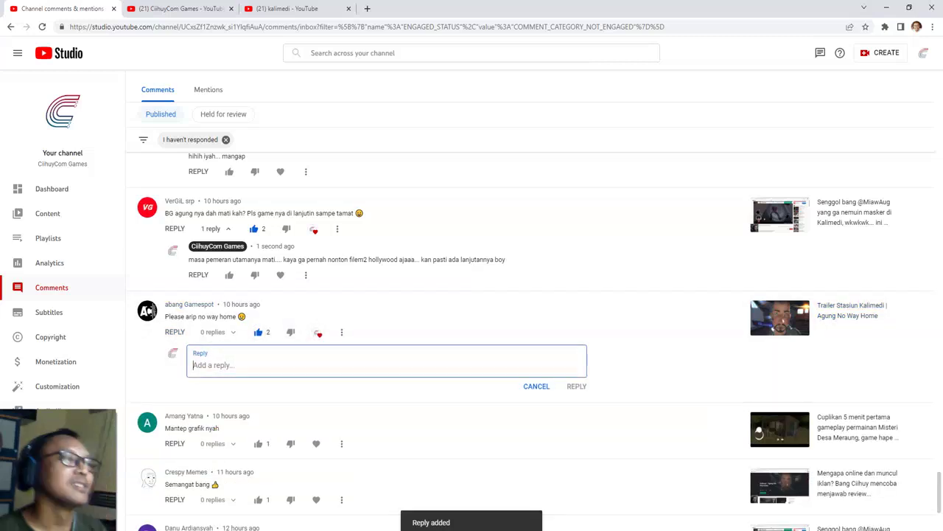
pyautogui.write('Sia')
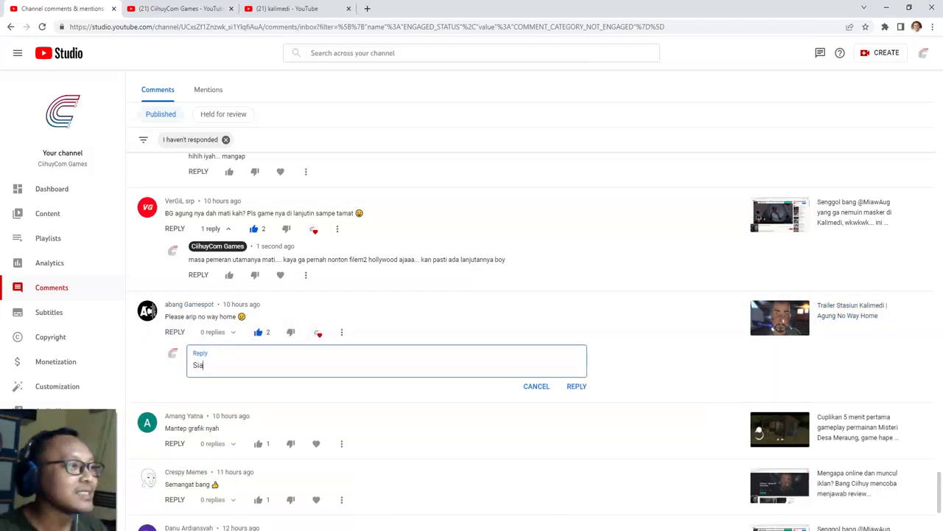
pyautogui.write('p bang aciiiiii')
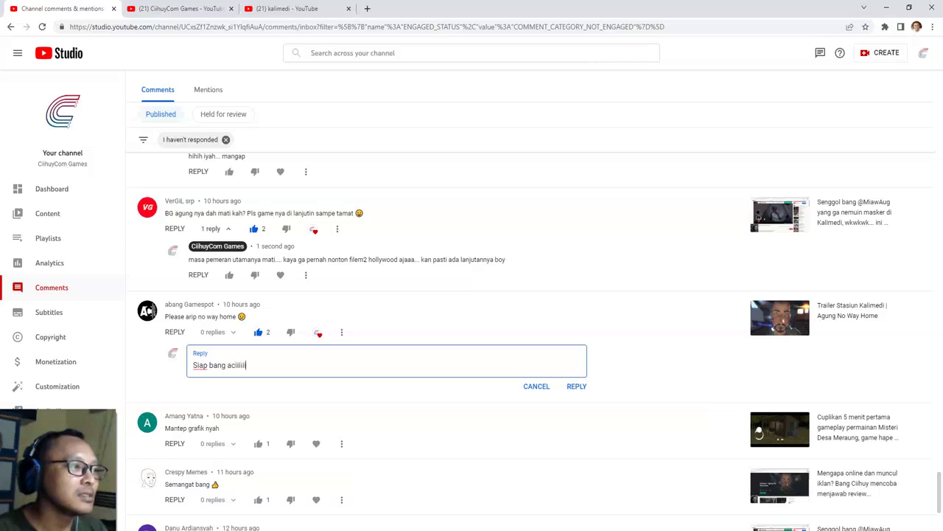
pyautogui.write('i')
pyautogui.press('Delete')
pyautogui.write('A')
pyautogui.press('End')
pyautogui.write('as')
pyautogui.press('BackSpace')
pyautogui.press('BackSpace')
pyautogui.write('pasti n')
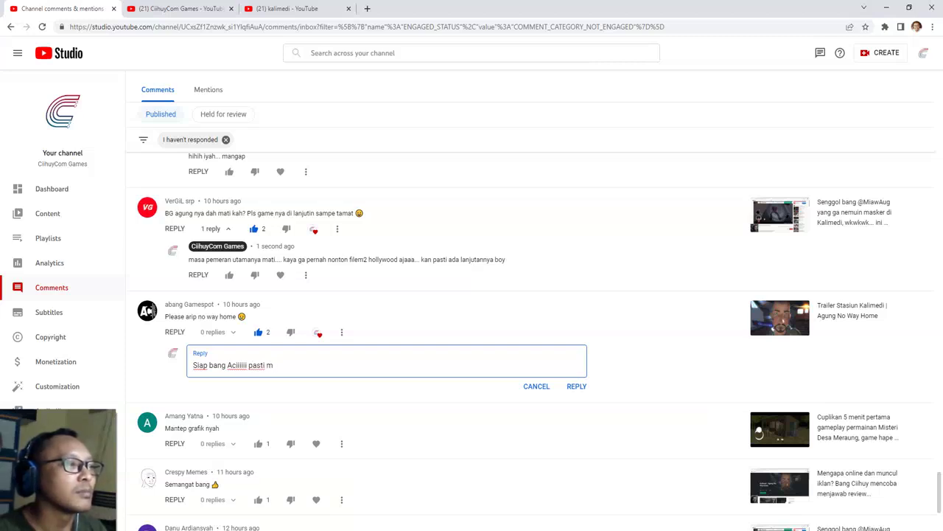
# - Finish the Arip reply with "akan datang... ditunggu dibuatin.. lamaaaaaaaaaaaaaaa bikinnya bang. sambil santuy." and post it
pyautogui.write('akan datang... ')
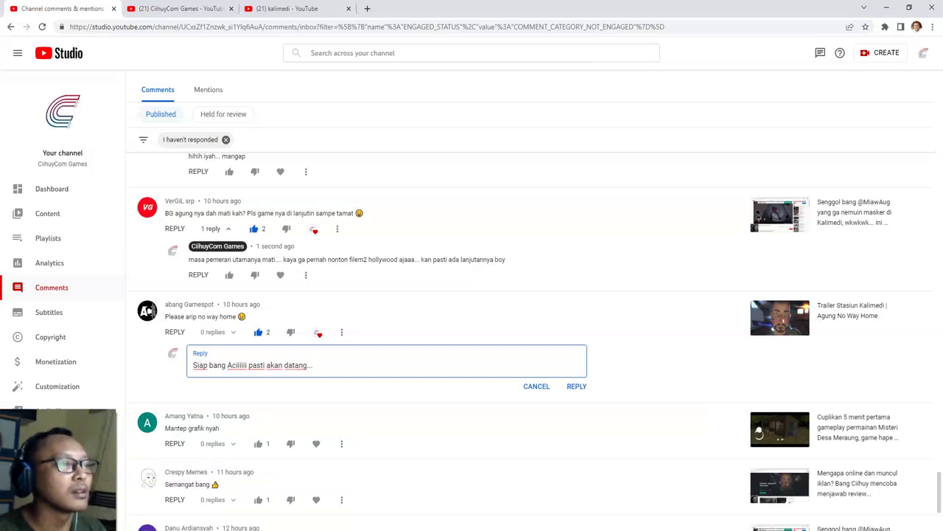
pyautogui.write('ditunggu di')
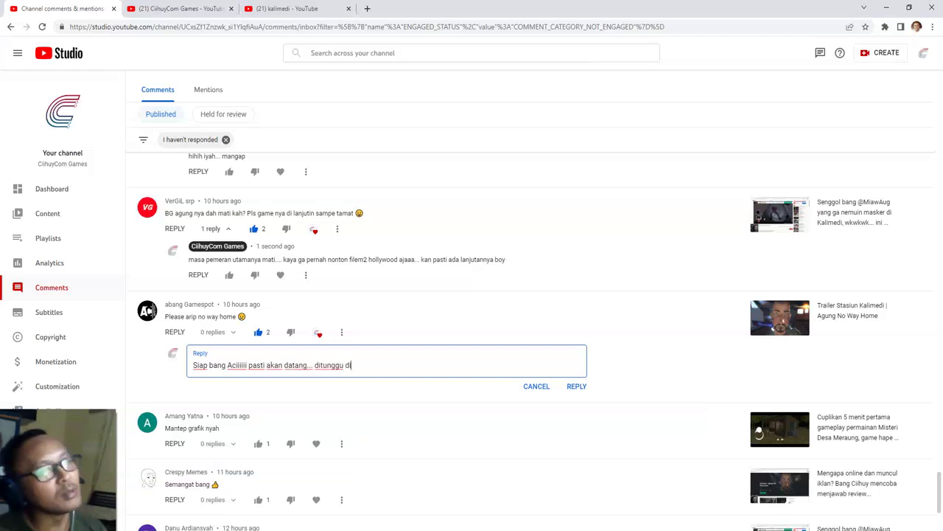
pyautogui.write('buatin.. lamaaaaaaaaaaaaaaa bikinnya bang ')
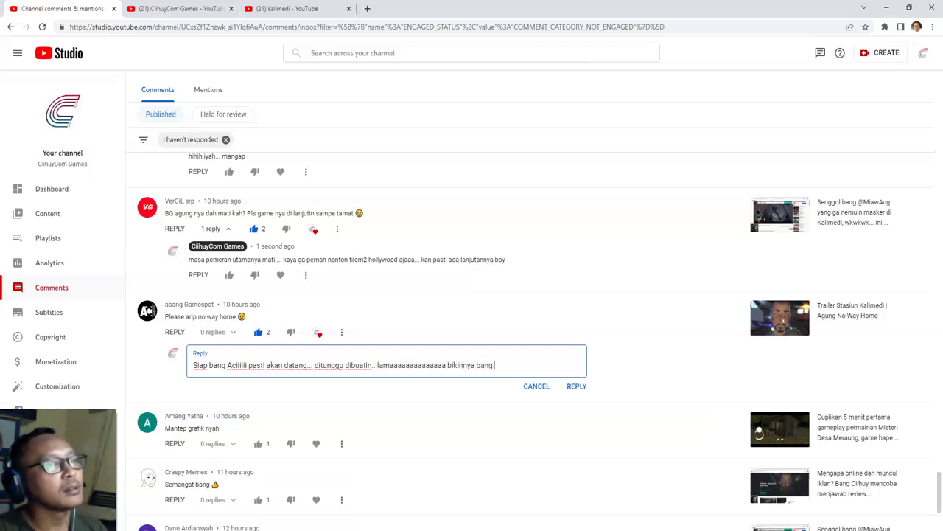
pyautogui.write('. sam')
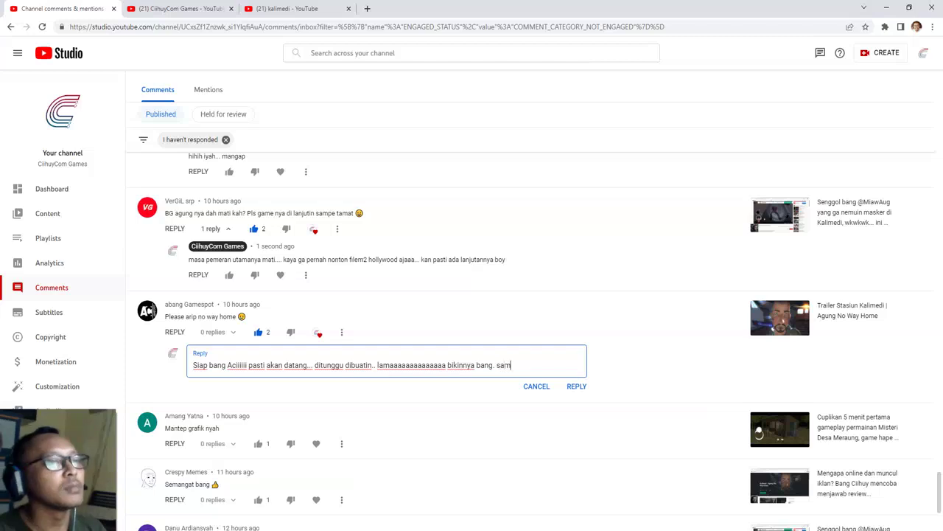
pyautogui.write('bi santu')
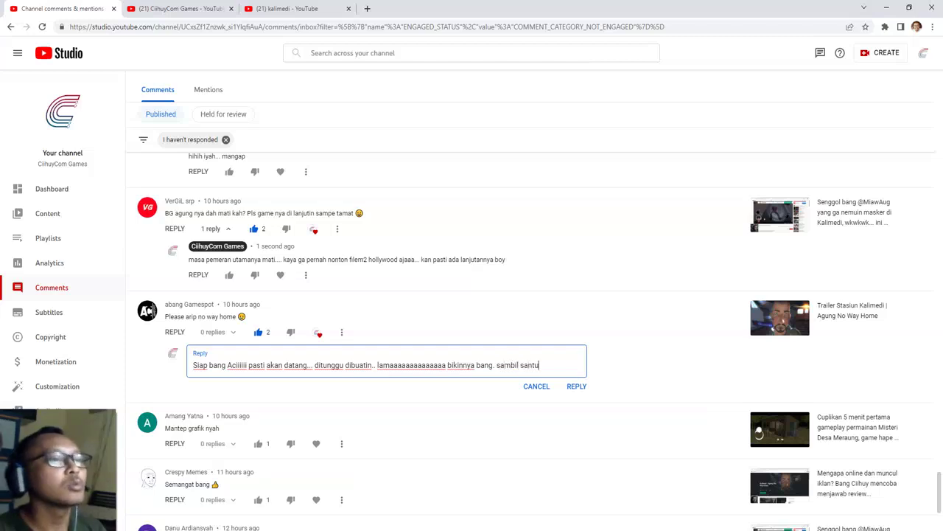
pyautogui.write('y.')
pyautogui.click(576, 385)
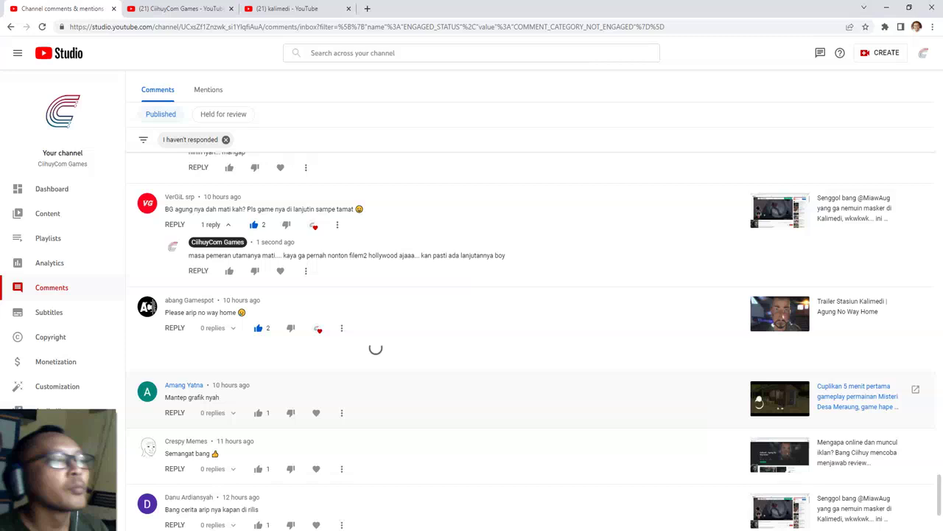
# - Like and heart the "Mantep grafik nyah" comment and post the reply "ah masa... biasa aja...."
pyautogui.scroll(-3, 736, 332)
pyautogui.click(174, 257)
pyautogui.click(258, 257)
pyautogui.click(316, 257)
pyautogui.write('ah masa... biasa aja...')
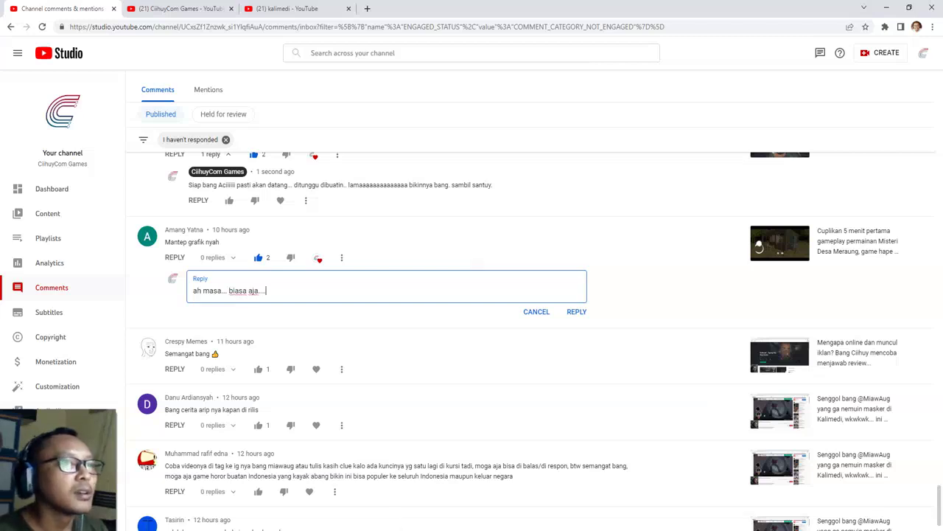
pyautogui.click(576, 311)
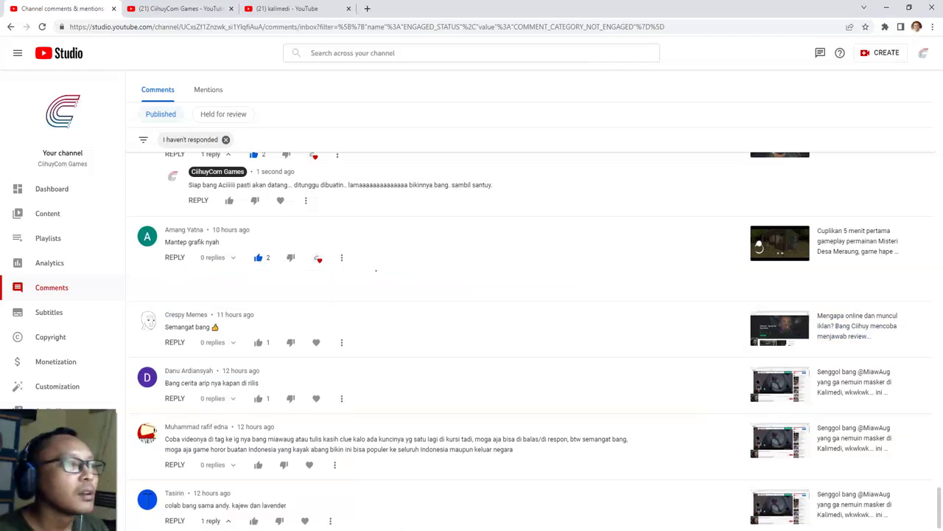
# - Like and heart the "Semangat bang" comment and post the reply "Ya, makasih ya, kalau didukung terus pasti semangat, wkwk"
pyautogui.click(175, 359)
pyautogui.click(258, 361)
pyautogui.click(316, 361)
pyautogui.write('Ya, makasih ')
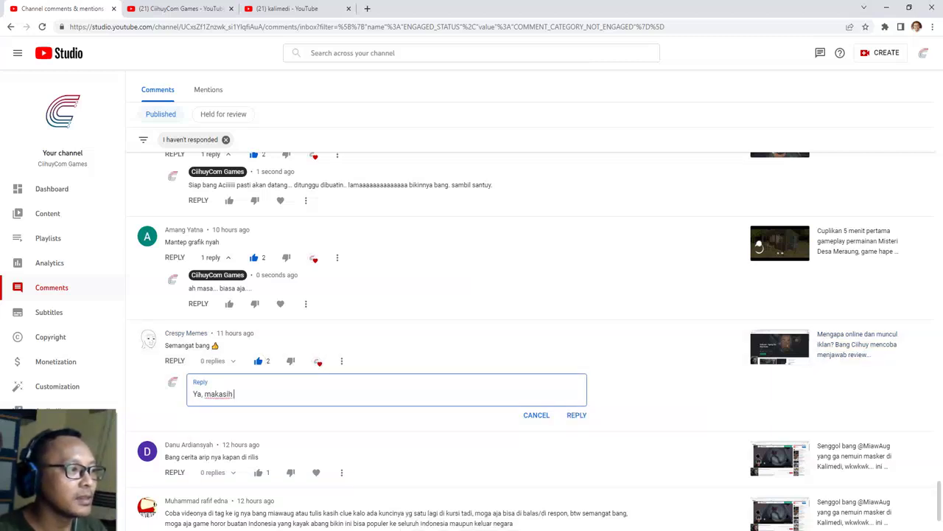
pyautogui.write('ya, kalau didukung te')
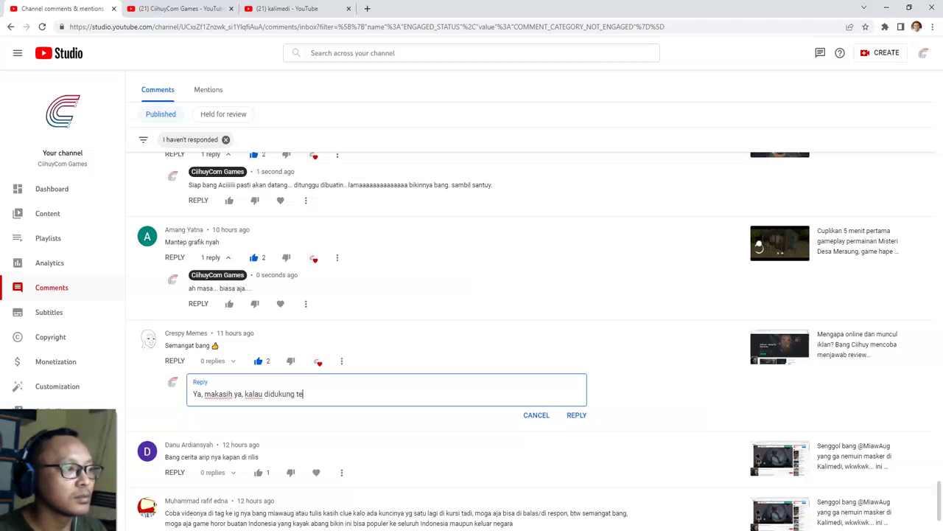
pyautogui.write('rus pasti semangat, wkwk')
pyautogui.scroll(-2, 472, 332)
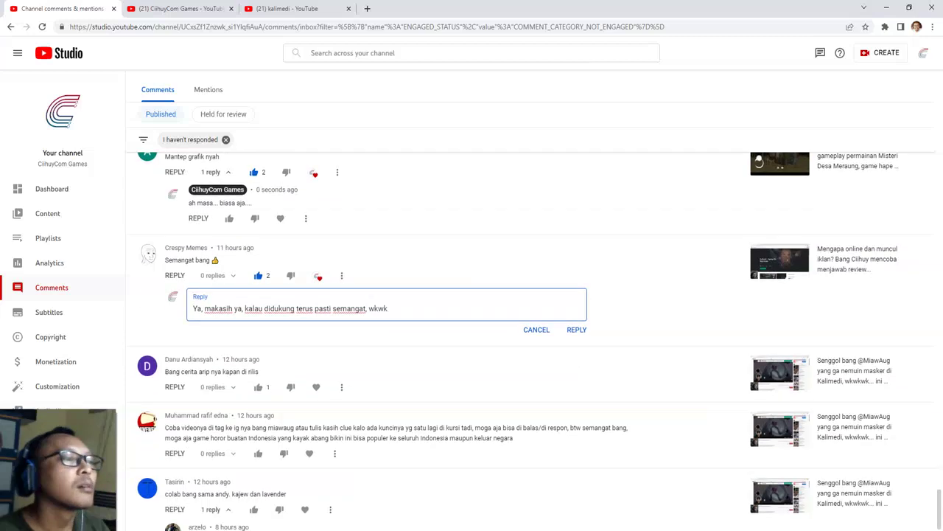
pyautogui.click(577, 294)
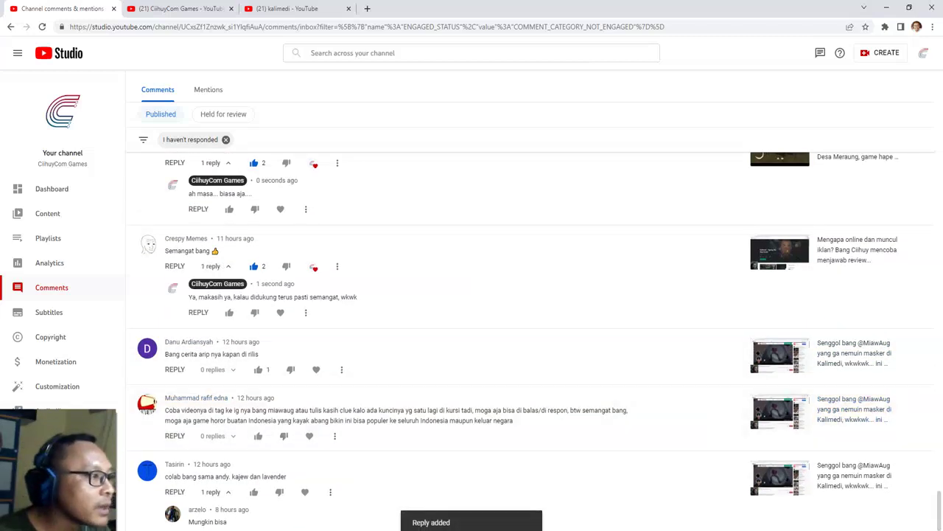
# - Like and heart the "Bang cerita arip nya kapan di rilis" comment and post the reply "masih di kandungan"
pyautogui.click(175, 369)
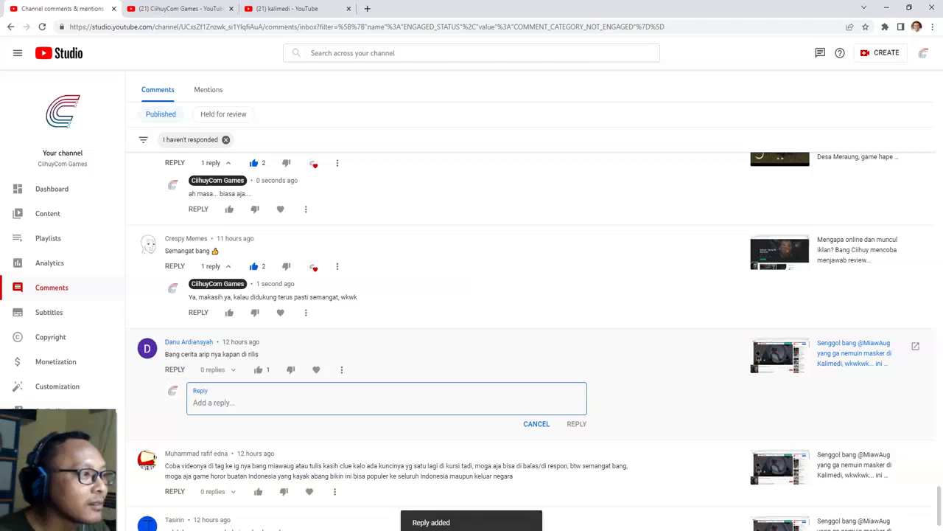
pyautogui.click(316, 370)
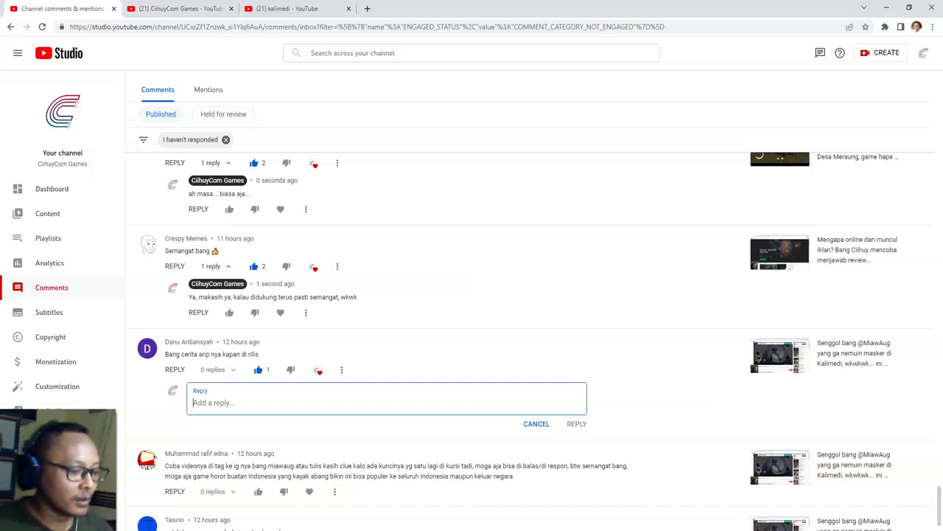
pyautogui.write('masih di ')
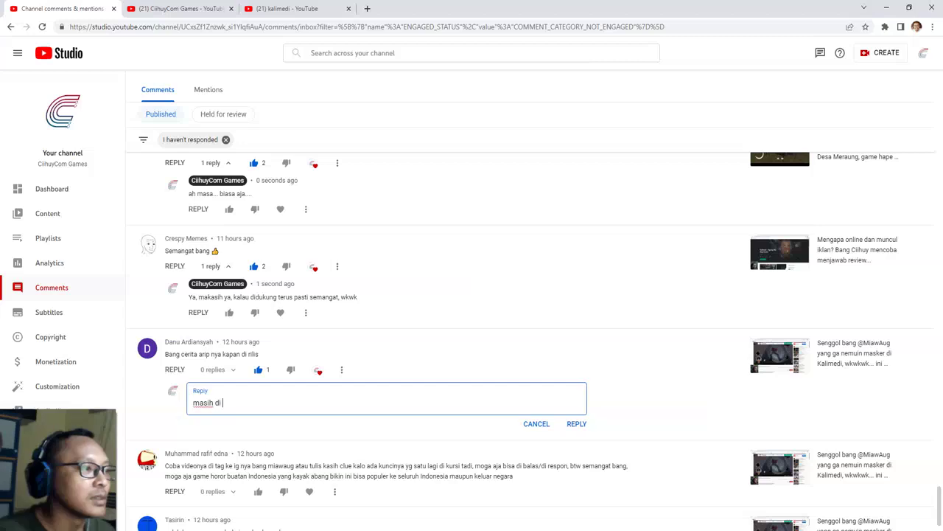
pyautogui.write('kandungan')
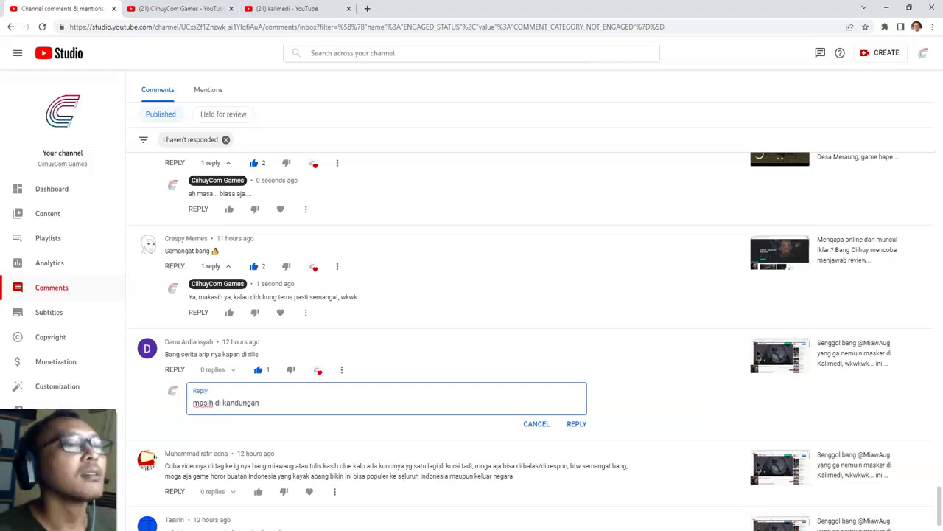
pyautogui.click(577, 423)
# - Like and heart the comment suggesting to tag MiawAug's IG and post the reply "Siap.. pas udah dimainin juga sih, wkwkwk... hehe."
pyautogui.scroll(-1, 577, 423)
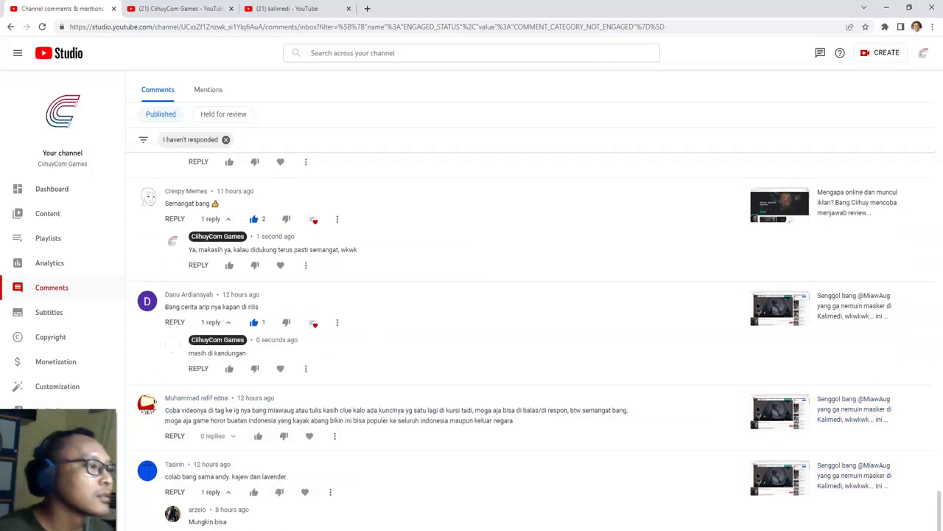
pyautogui.scroll(-1, 530, 341)
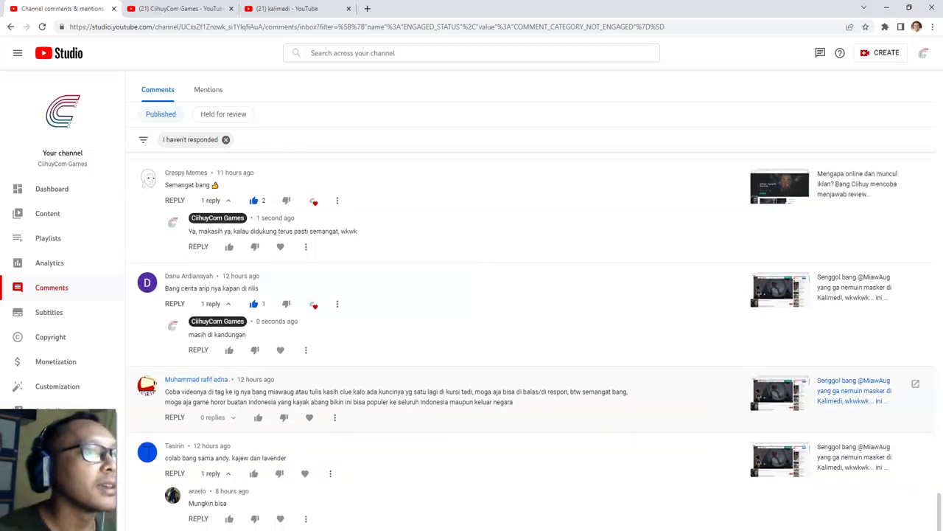
pyautogui.click(175, 417)
pyautogui.click(310, 417)
pyautogui.click(258, 417)
pyautogui.write('Si')
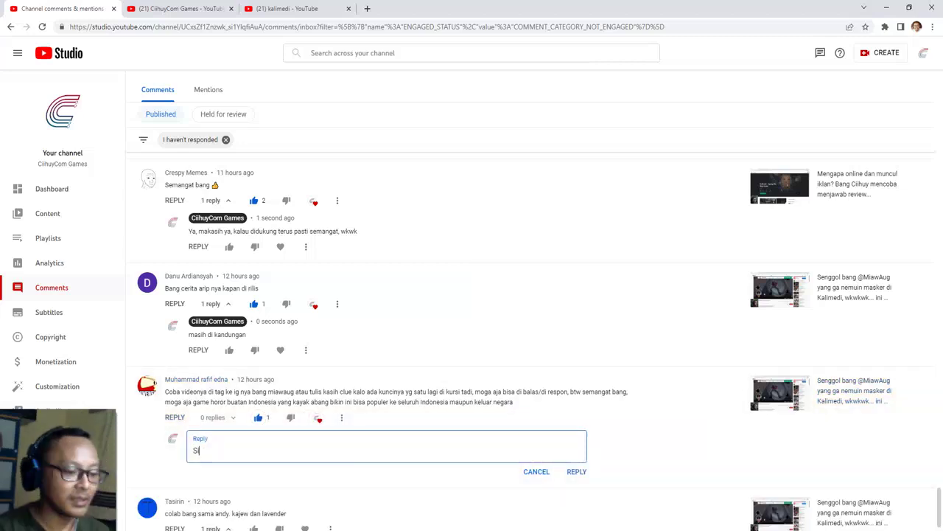
pyautogui.write('ap.. pas')
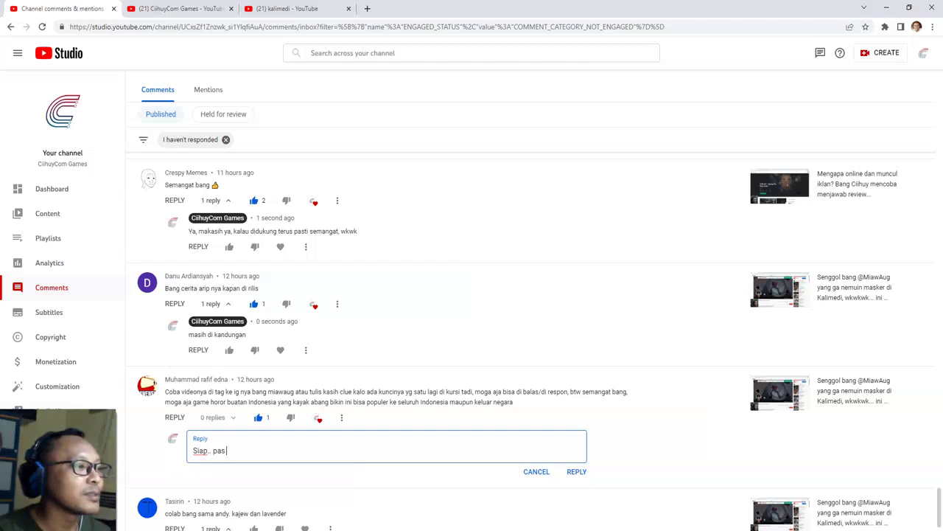
pyautogui.write(' udah dimainin juga ')
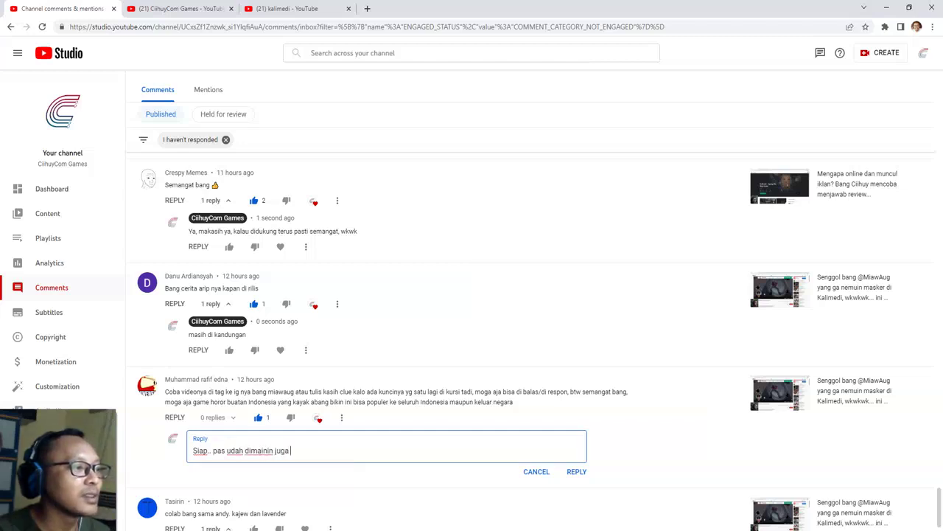
pyautogui.write('sih, wkwkwk... hehe')
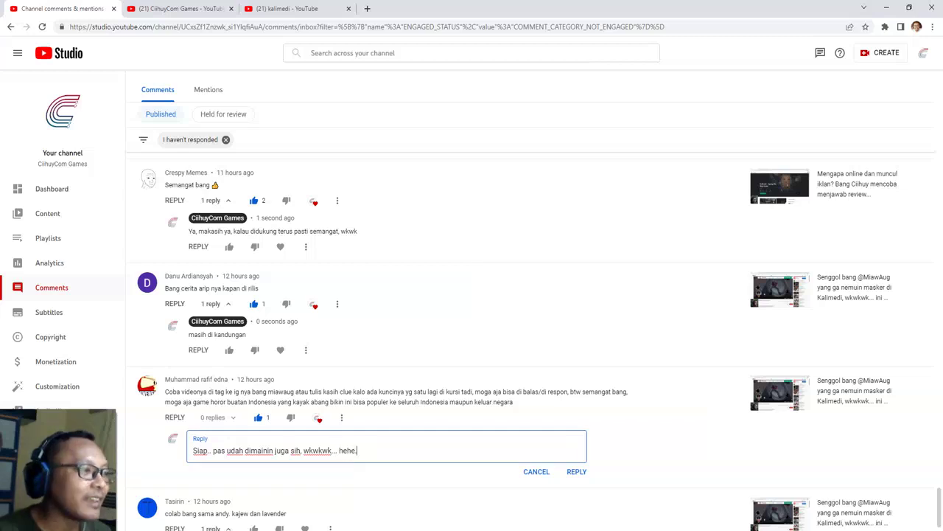
pyautogui.scroll(-1, 516, 339)
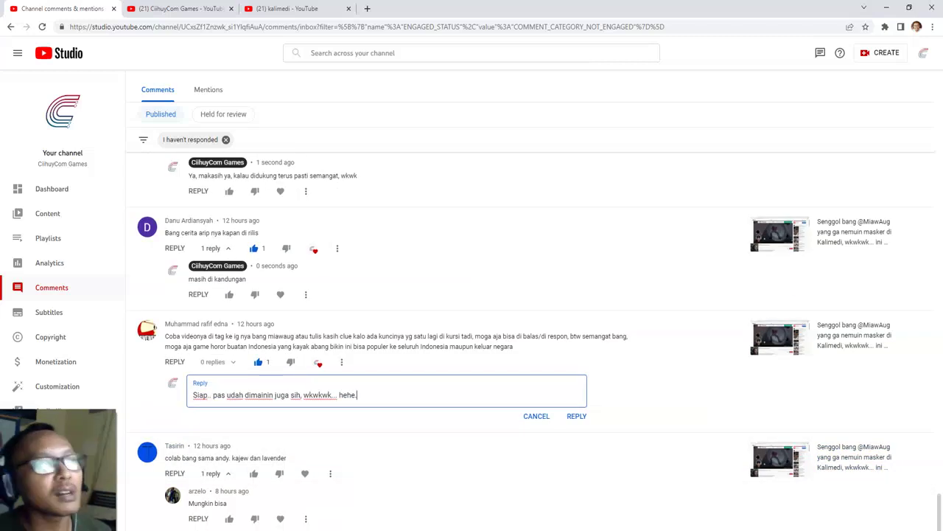
pyautogui.click(576, 415)
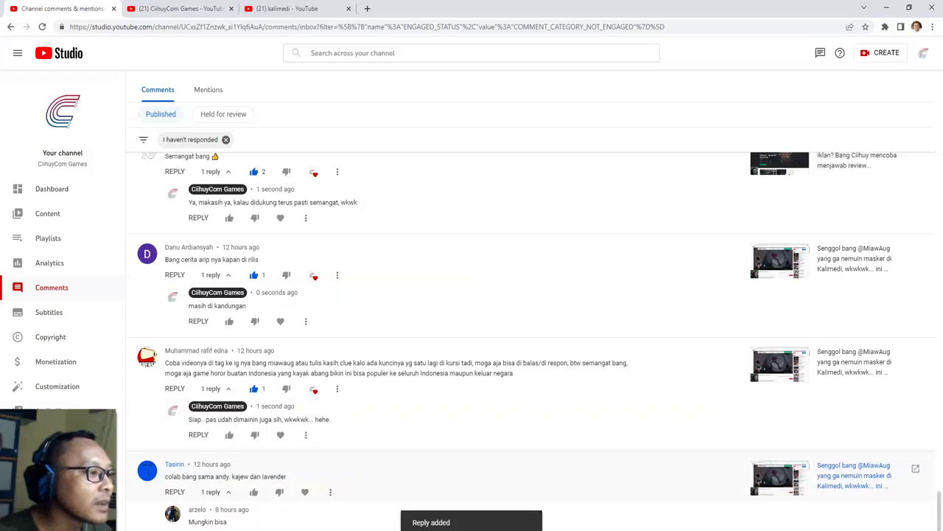
# - Like and heart the "colab bang" comment and post the reply "saya ga paham sama colab2 gitu begimane.. hehe.. tar kali ya kalau dah ngertuy"
pyautogui.scroll(-1, 305, 492)
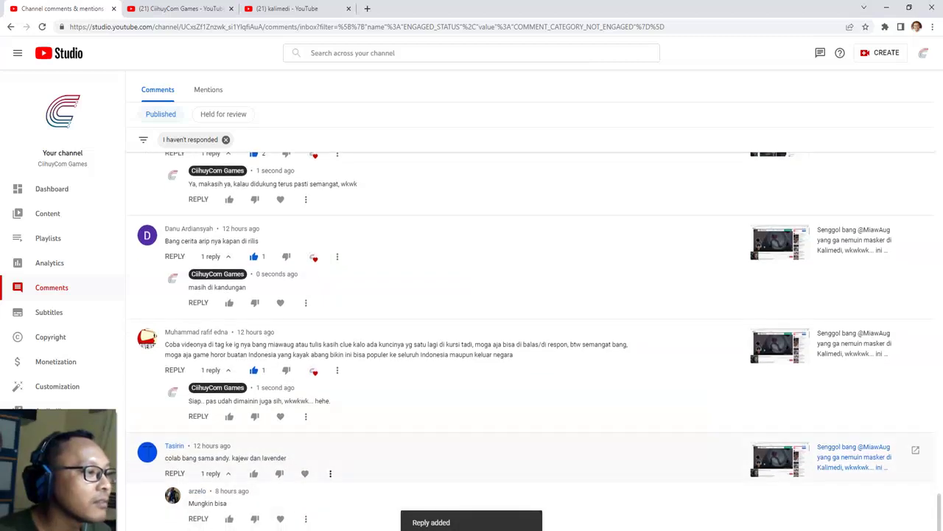
pyautogui.click(175, 473)
pyautogui.click(254, 473)
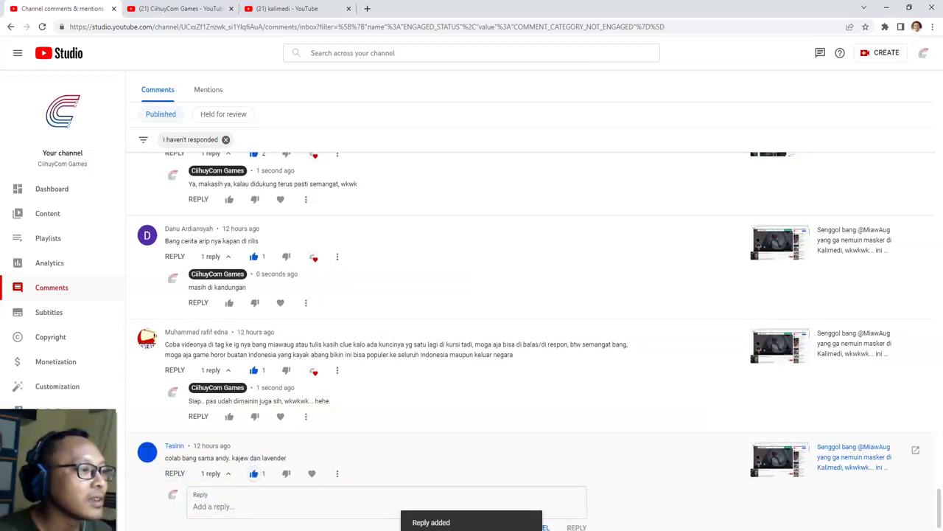
pyautogui.write('saya ')
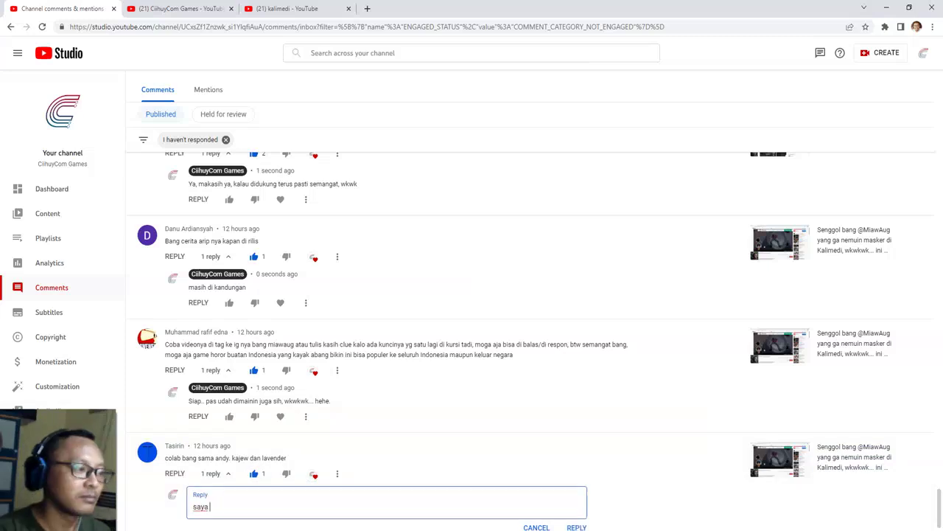
pyautogui.write('ga paham sama co')
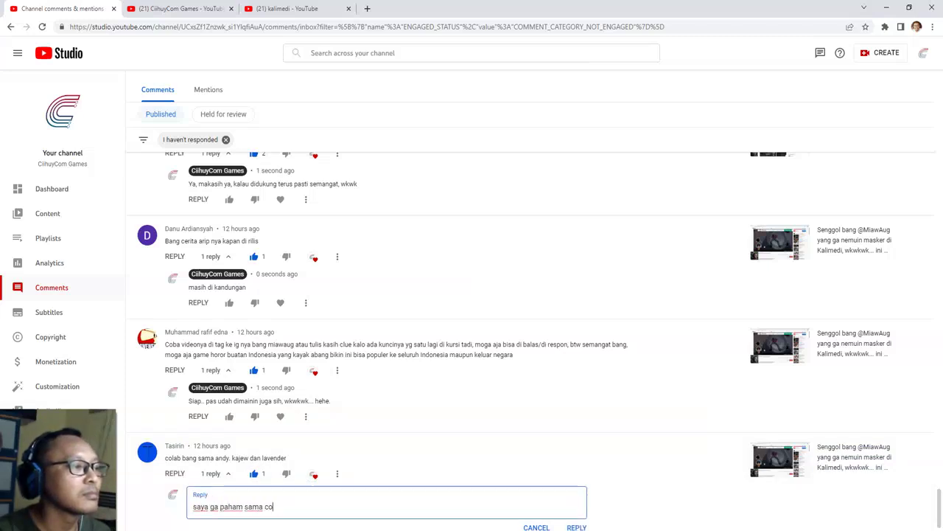
pyautogui.write('lab2 gitu b')
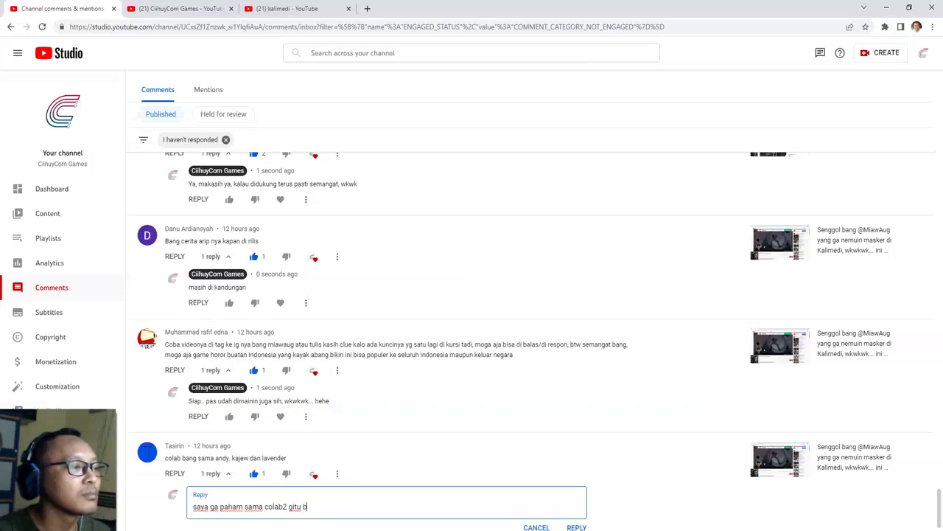
pyautogui.write('begimane')
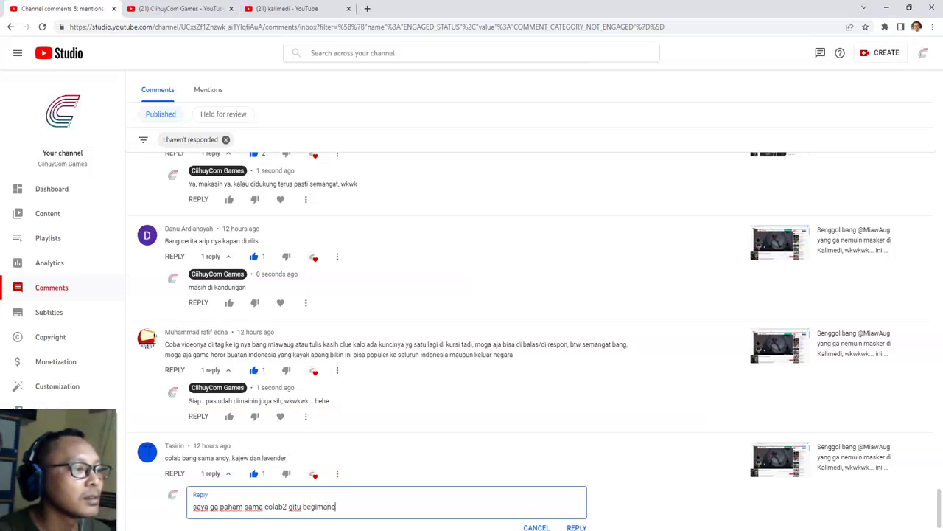
pyautogui.write('.. hehe')
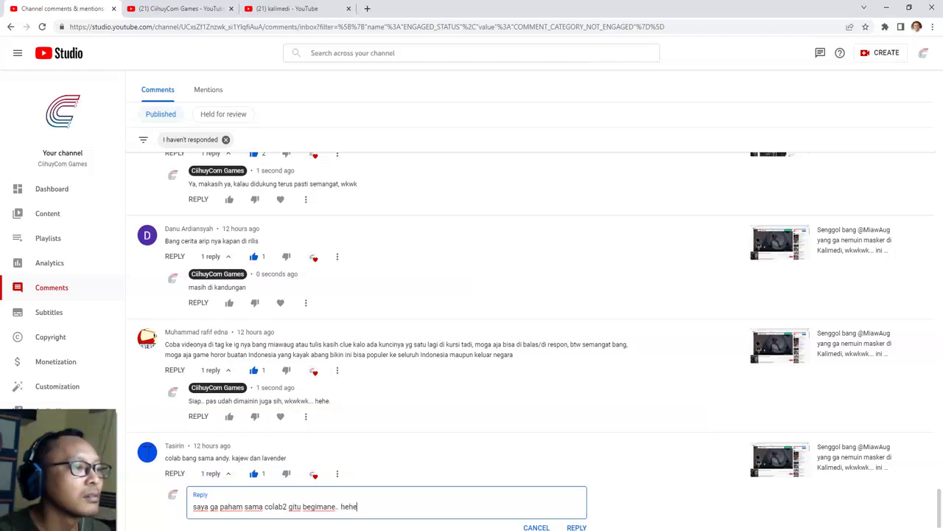
pyautogui.write('.. tar kali ya kalau d')
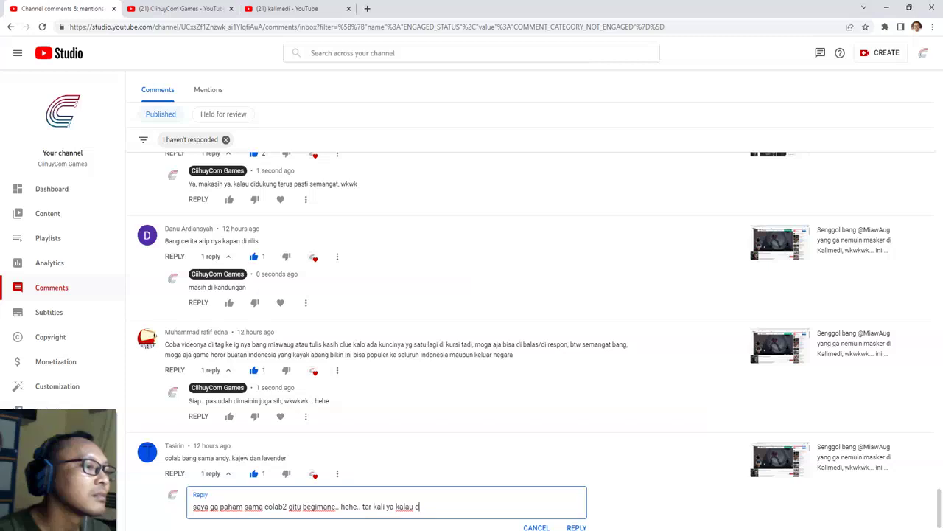
pyautogui.write('ah ng')
pyautogui.write('uy')
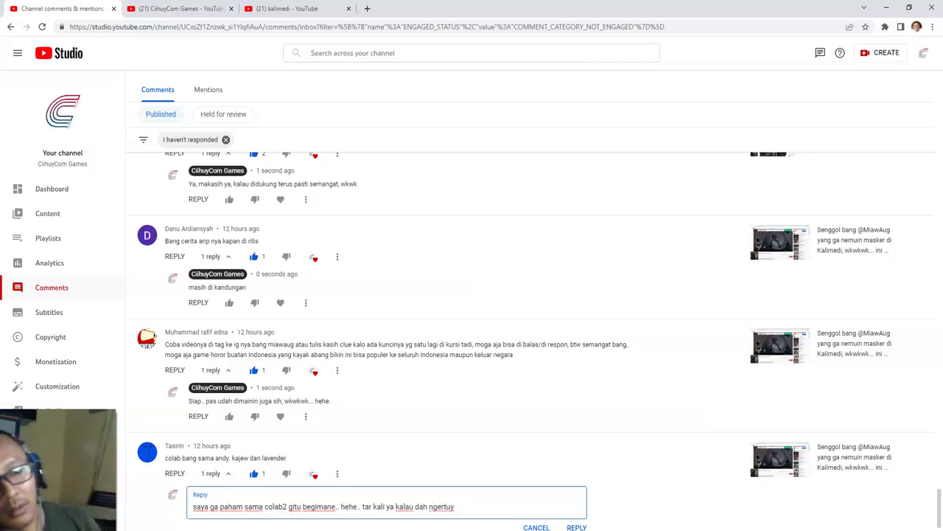
pyautogui.hotkey('ctrl', 'Return')
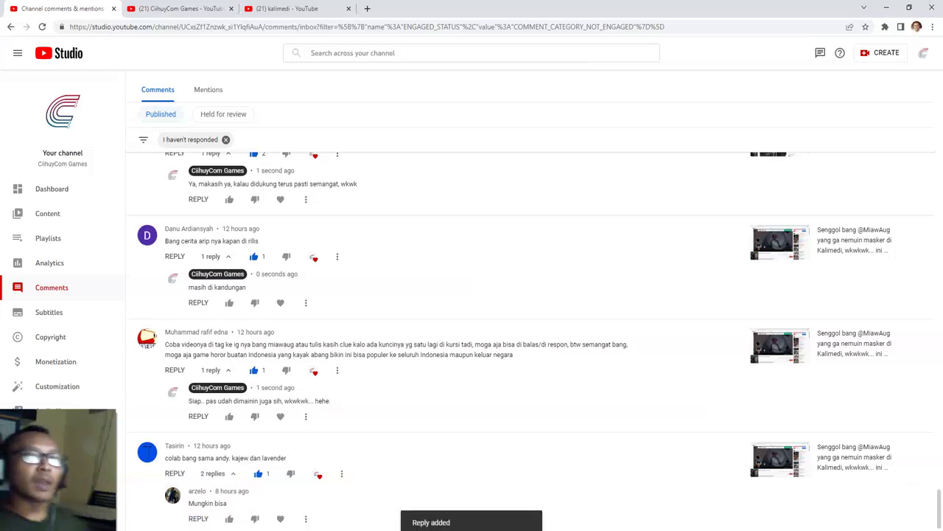
# - Reload the list of unanswered comments to check for new ones
pyautogui.scroll(-1, 531, 339)
pyautogui.scroll(6, 531, 339)
pyautogui.scroll(20, 536, 337)
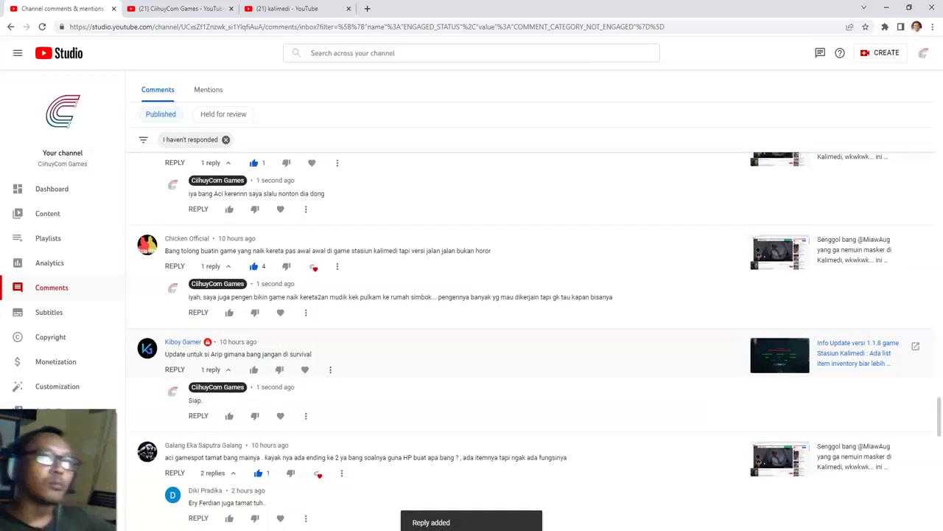
pyautogui.scroll(10, 535, 337)
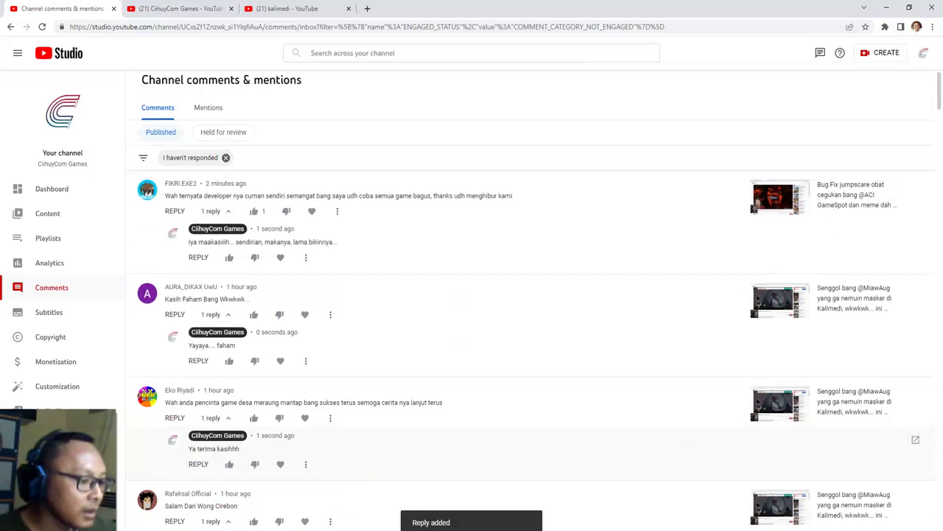
pyautogui.press('F5')
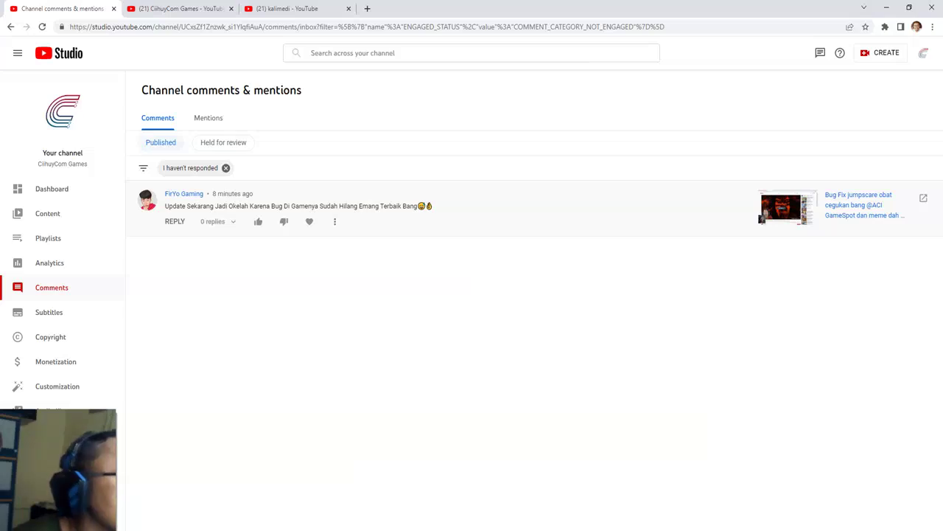
# - Like and heart the "Update Sekarang Jadi Okelah" comment and post the reply "makasih.. temen2 lain klo ada bug info aja..."
pyautogui.click(174, 221)
pyautogui.click(258, 221)
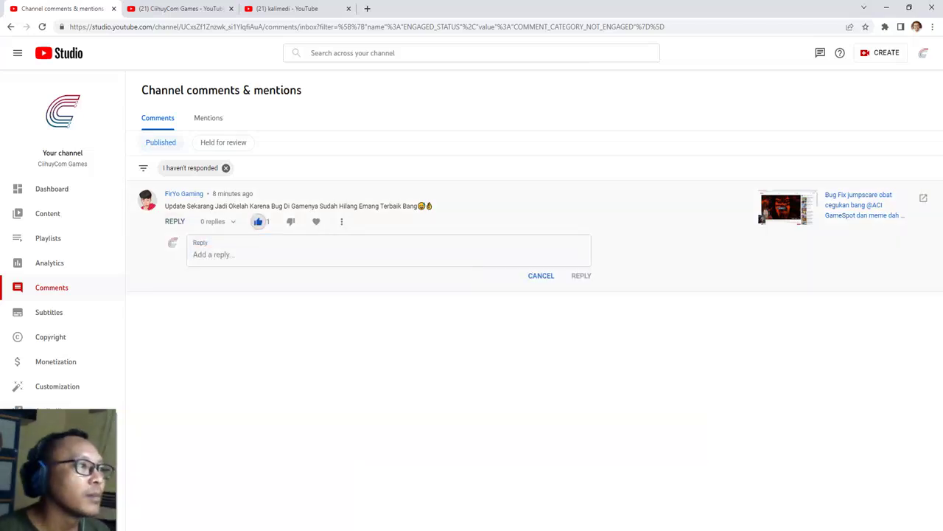
pyautogui.click(317, 221)
pyautogui.write('makasih')
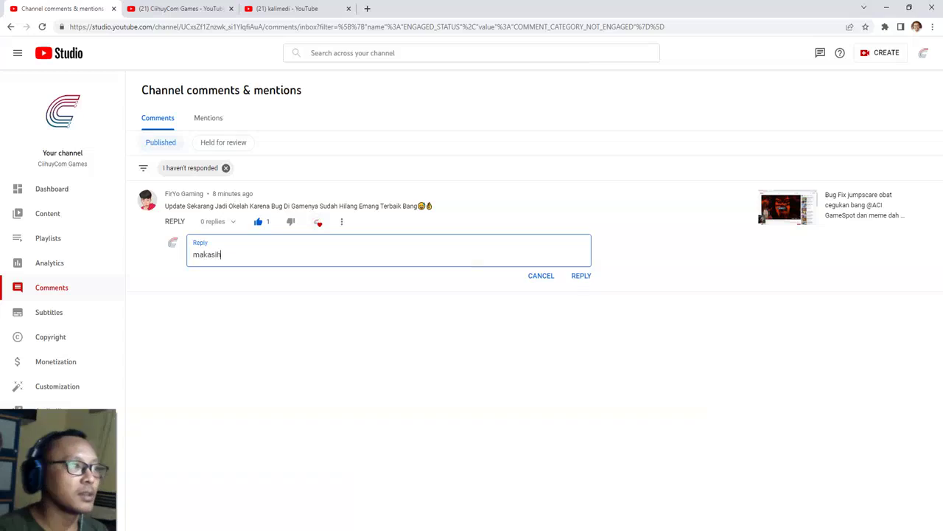
pyautogui.write('.. temen2 lai')
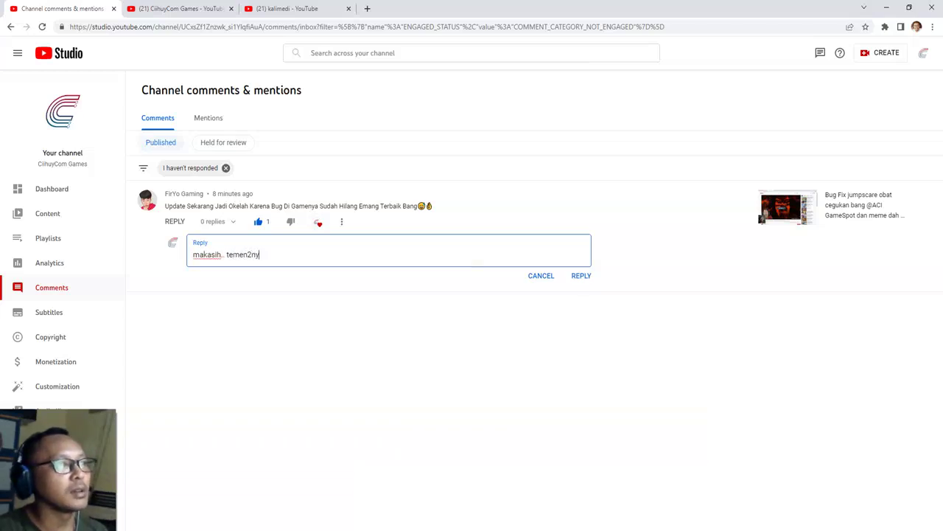
pyautogui.write('n klo ada ')
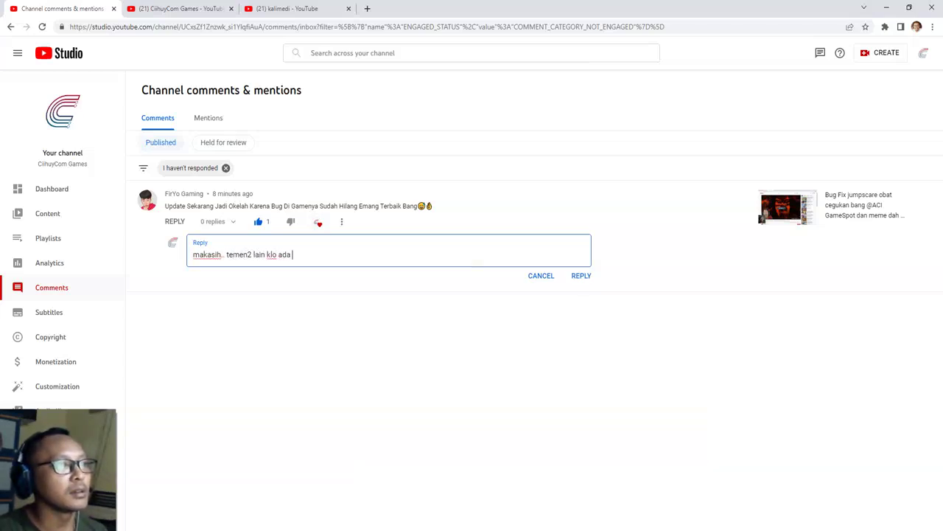
pyautogui.write('bug info aja..')
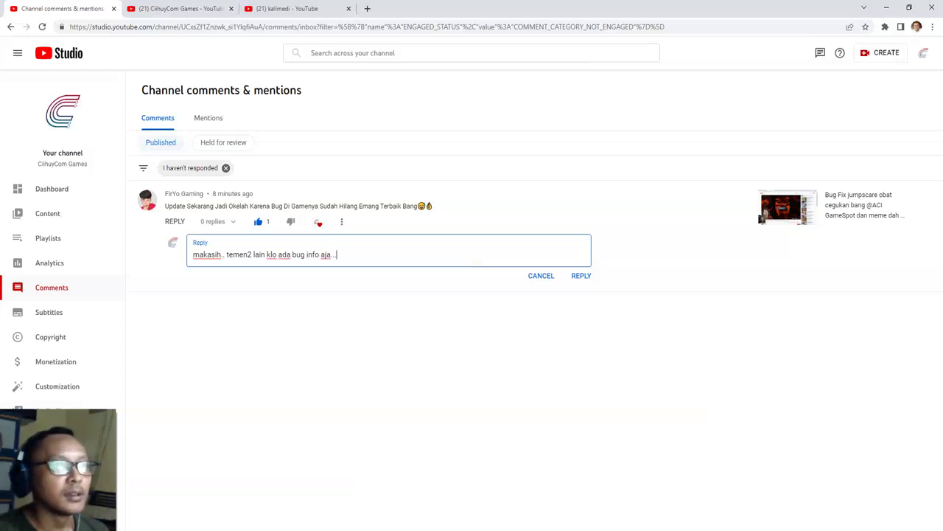
pyautogui.hotkey('ctrl', 'Return')
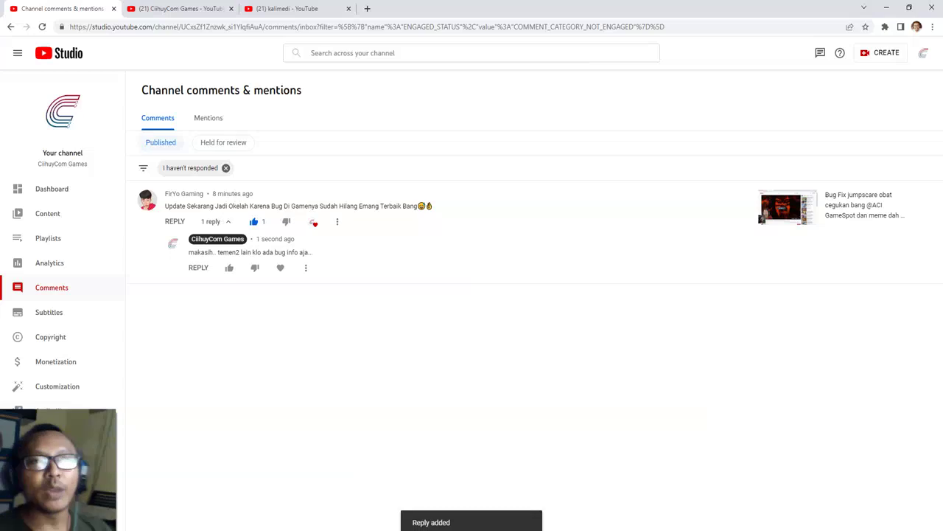
# - Open the channel dashboard
pyautogui.click(51, 188)
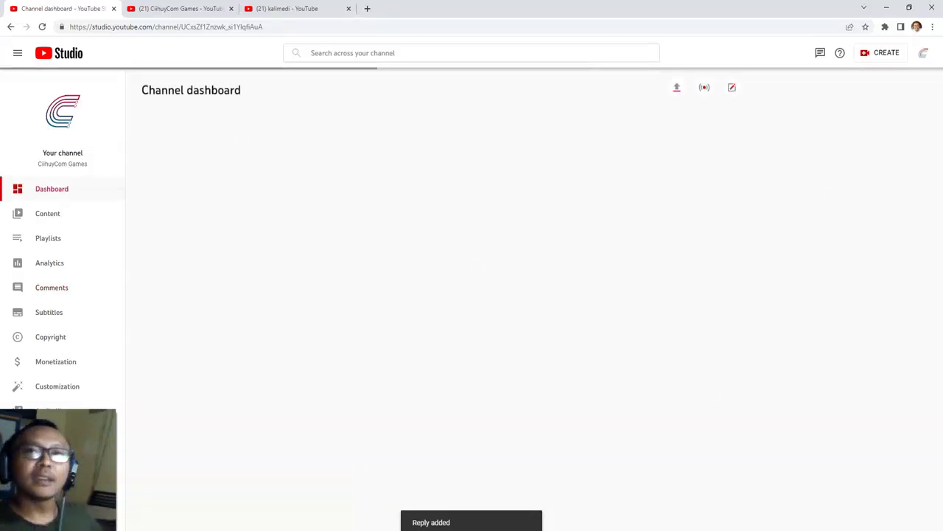